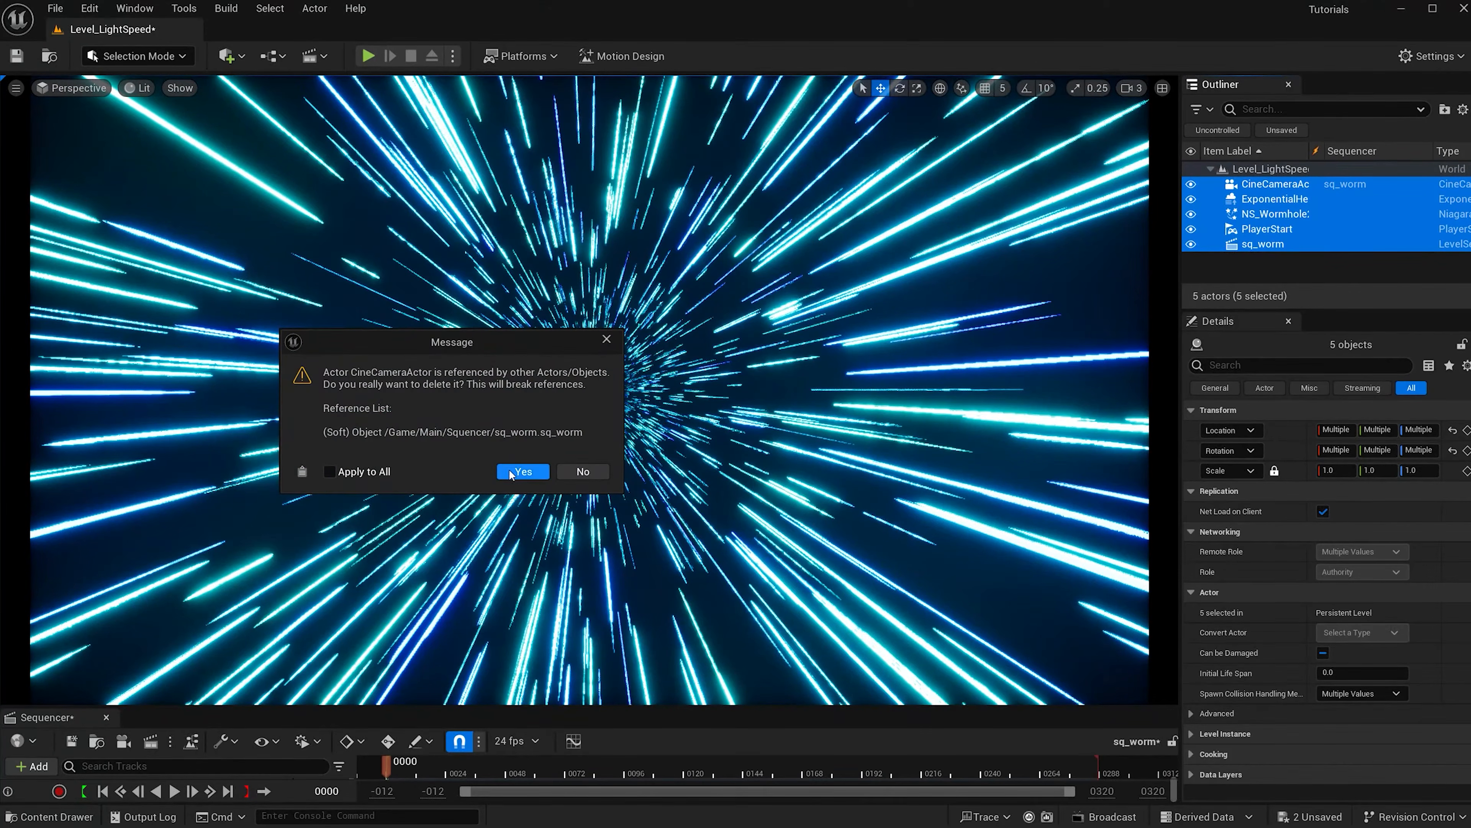
Open the Content Drawer on the Main/Niagara folder.
{"action": "key", "text": "ctrl+space"}
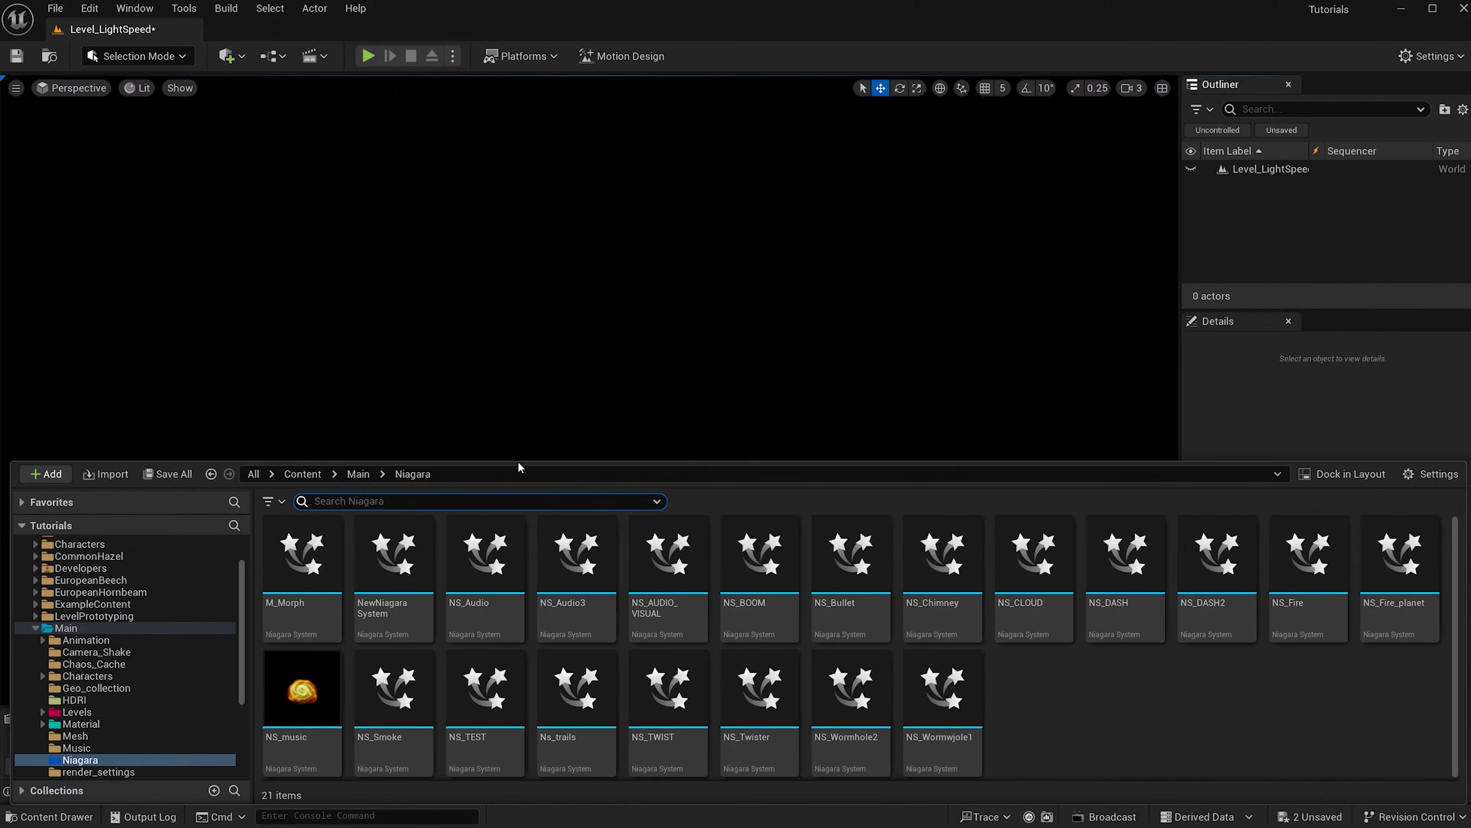
Create a Niagara System from the Empty emitter template and name it NS_LightSpeed.
{"action": "right_click", "coordinate": [1039, 681]}
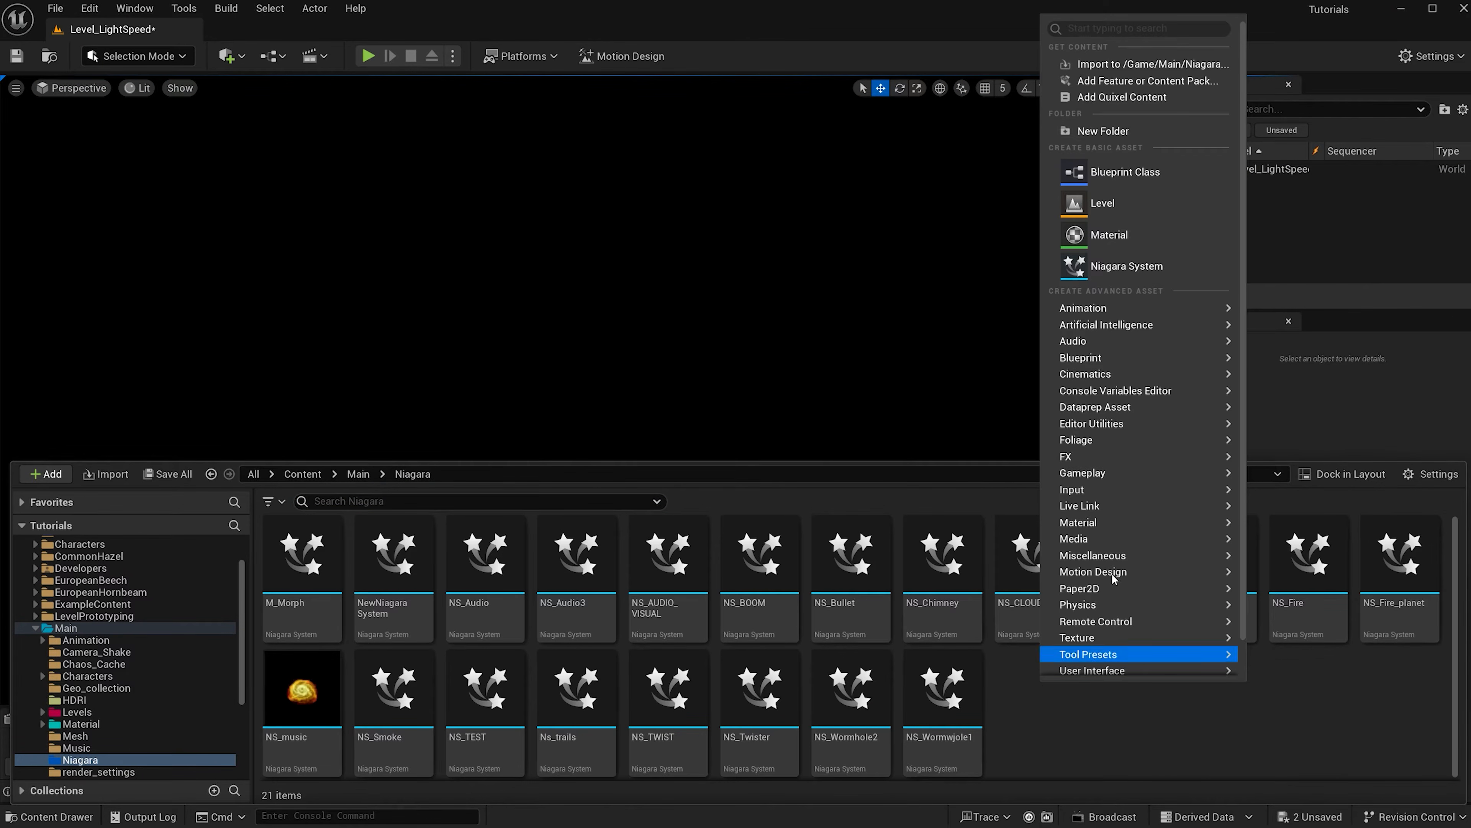
{"action": "left_click", "coordinate": [1115, 273]}
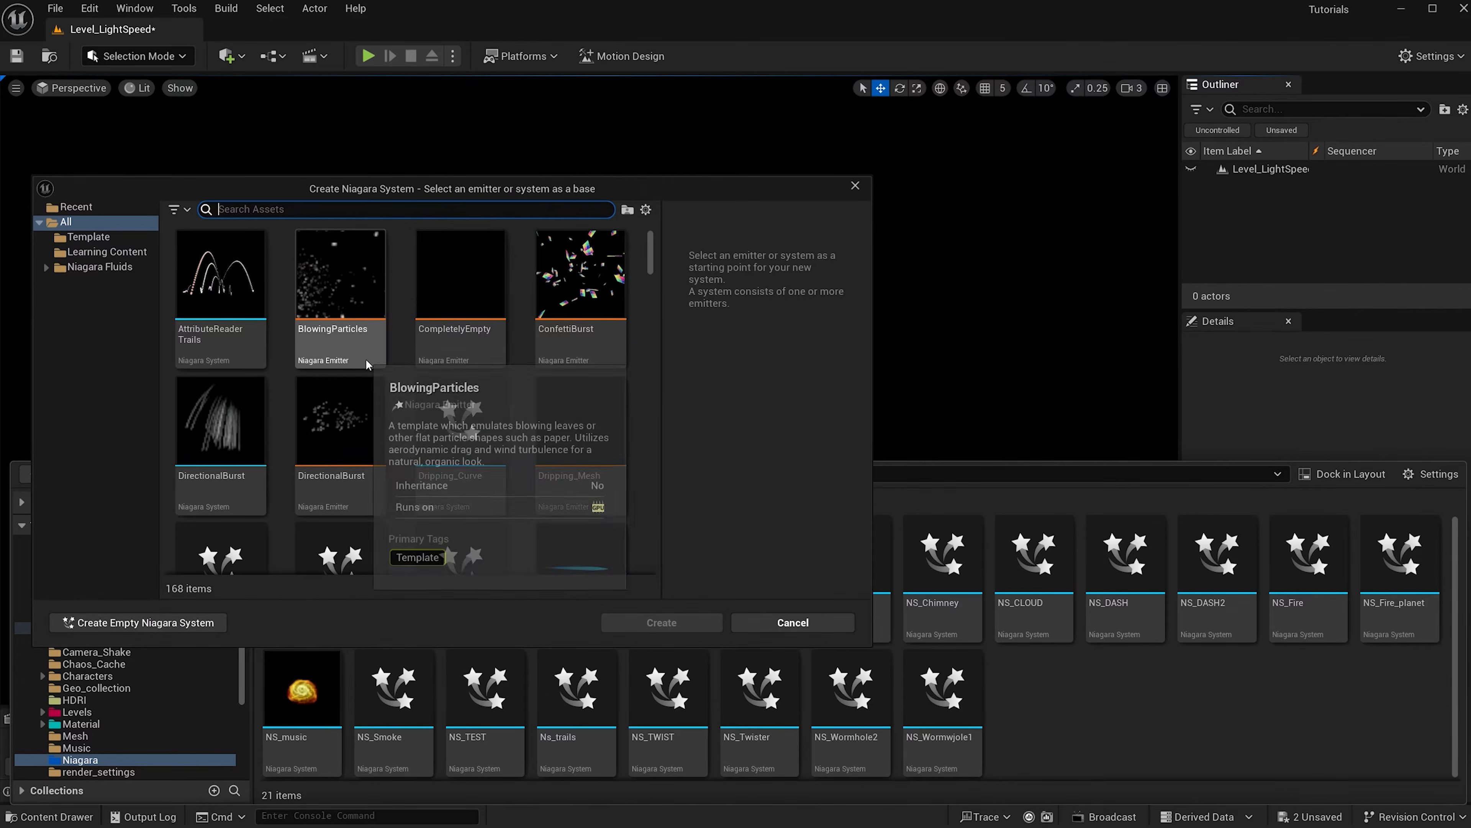
{"action": "scroll", "coordinate": [359, 359], "scroll_direction": "down", "scroll_amount": 2}
{"action": "left_click", "coordinate": [197, 464]}
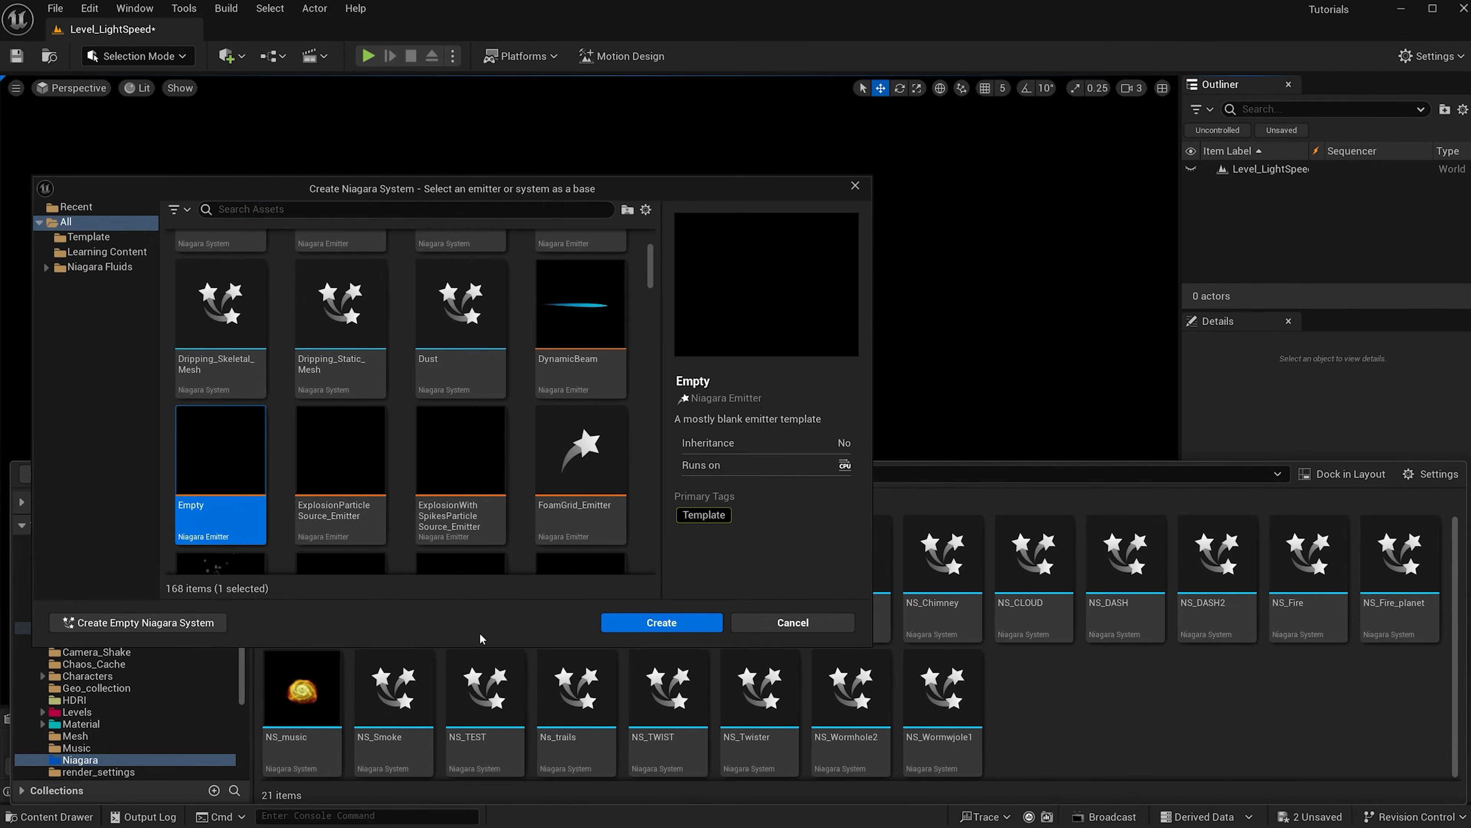
{"action": "left_click", "coordinate": [653, 624]}
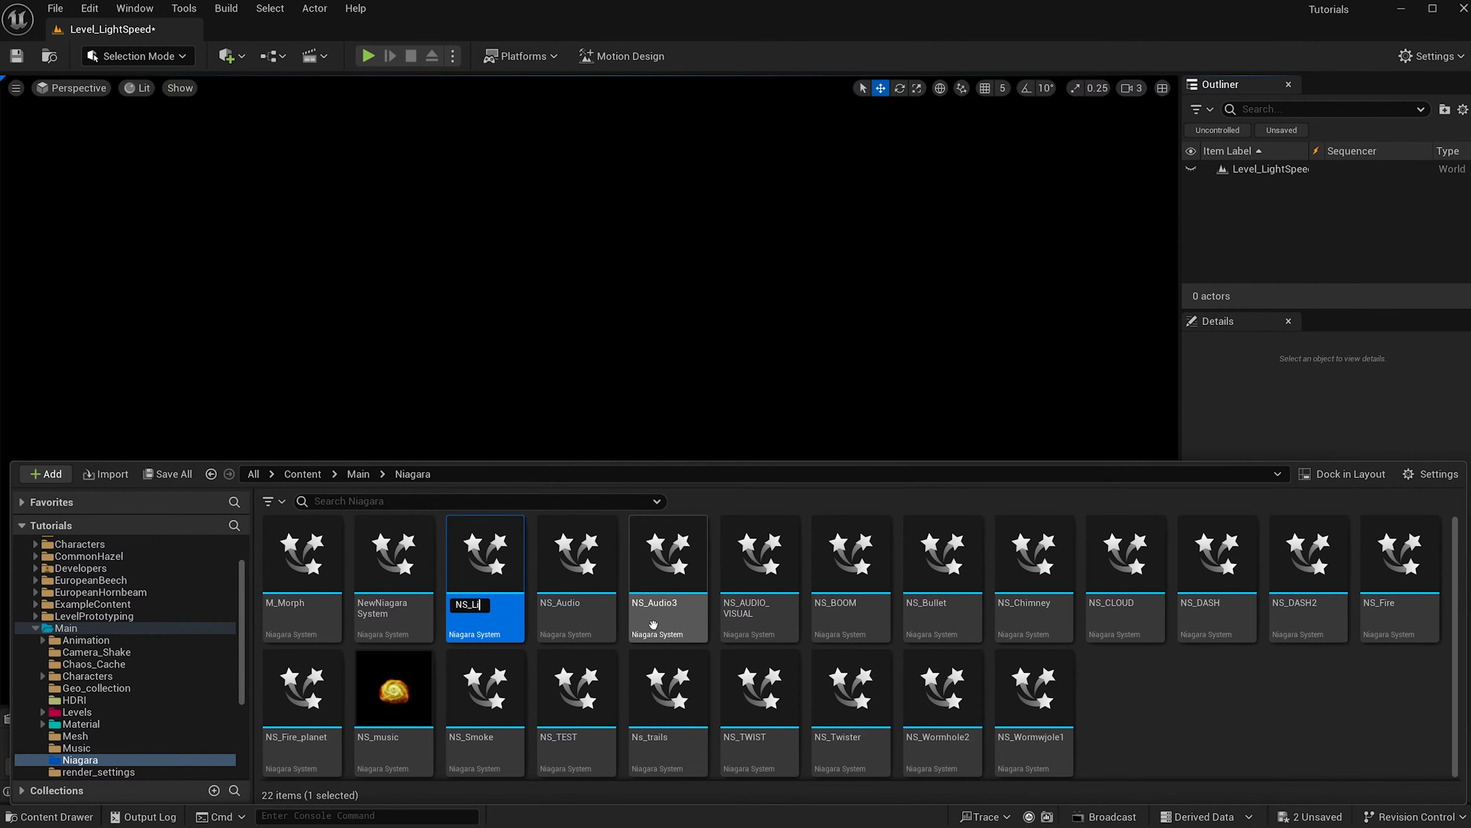
{"action": "type", "text": "NS_LightSpeed"}
{"action": "key", "text": "Return"}
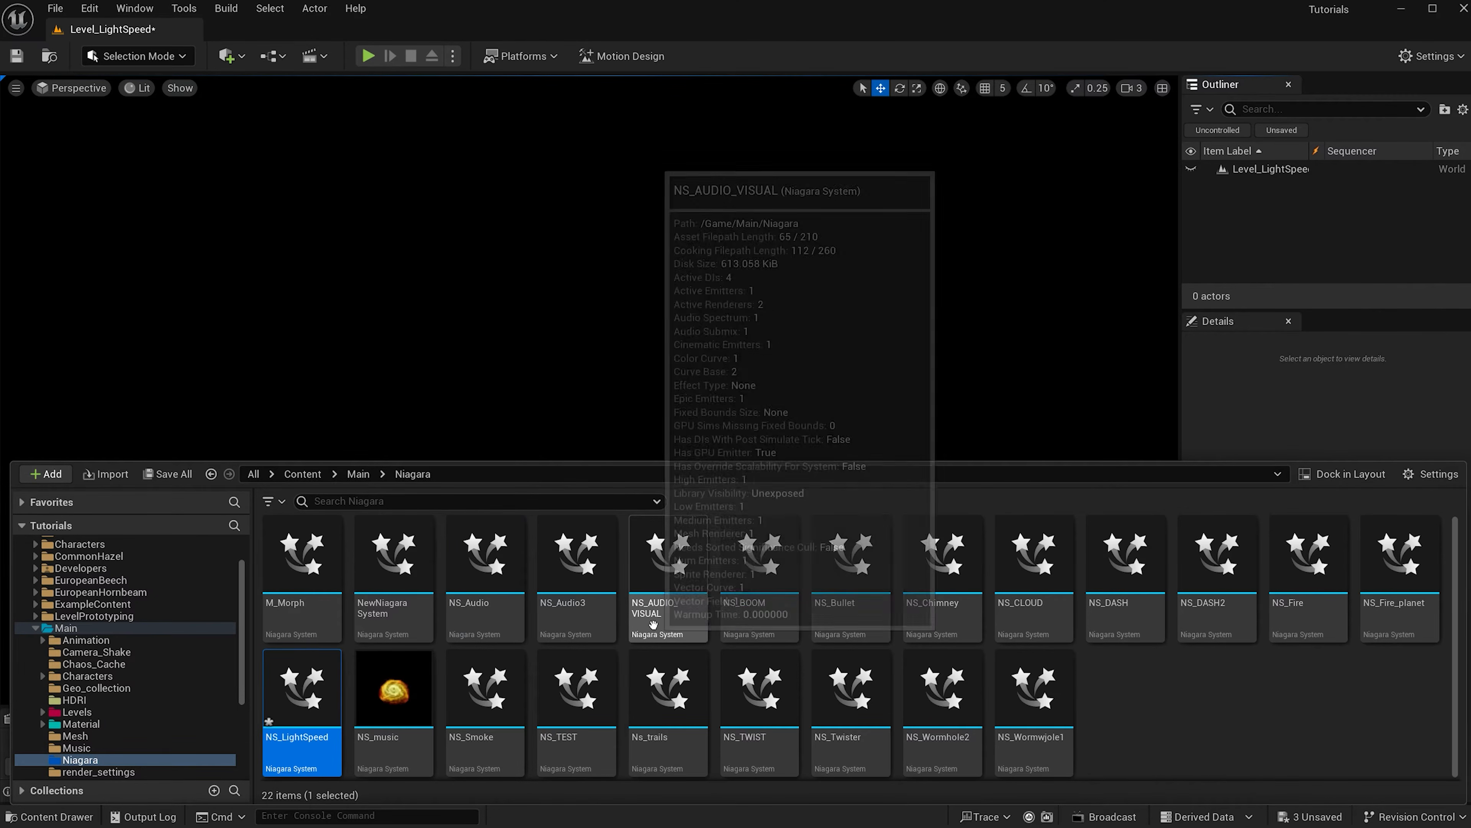
Open NS_LightSpeed in a docked editor tab and rename its Empty emitter to LightSpeed.
{"action": "double_click", "coordinate": [271, 717]}
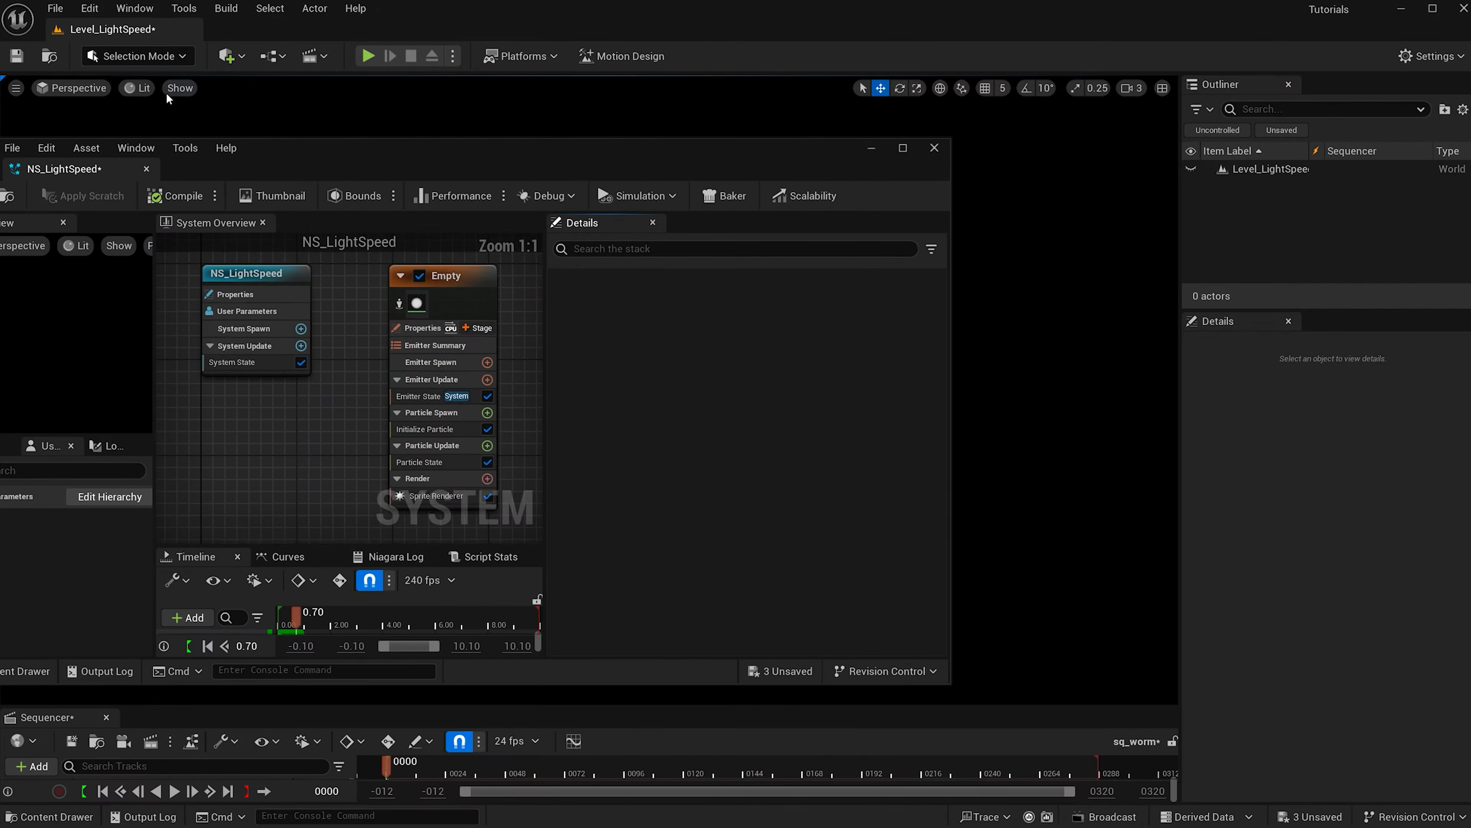
{"action": "left_click_drag", "start_coordinate": [68, 165], "coordinate": [286, 37]}
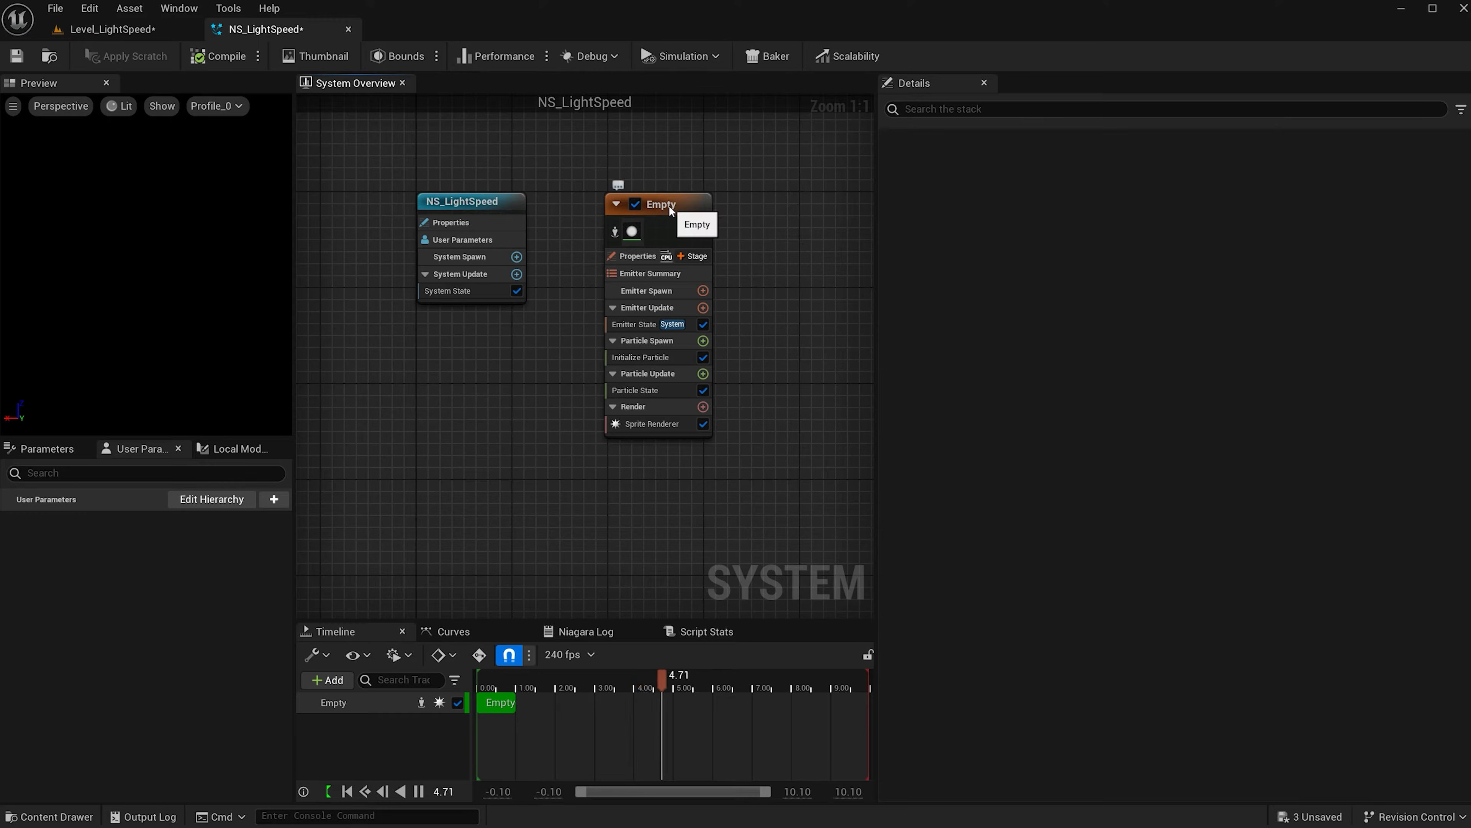
{"action": "left_click", "coordinate": [669, 205]}
{"action": "left_click", "coordinate": [669, 204]}
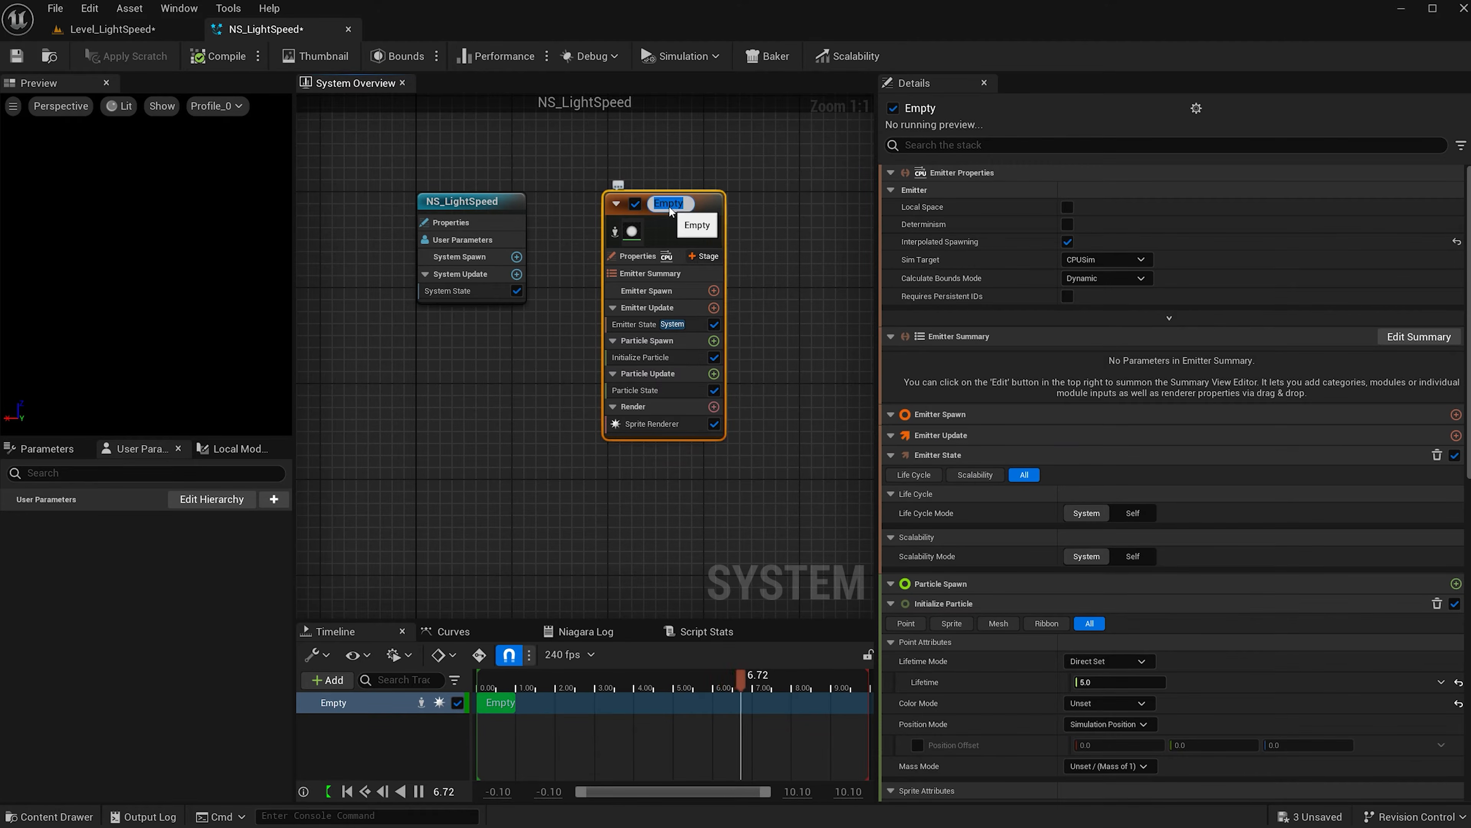
{"action": "type", "text": "LightSpeed"}
{"action": "key", "text": "Return"}
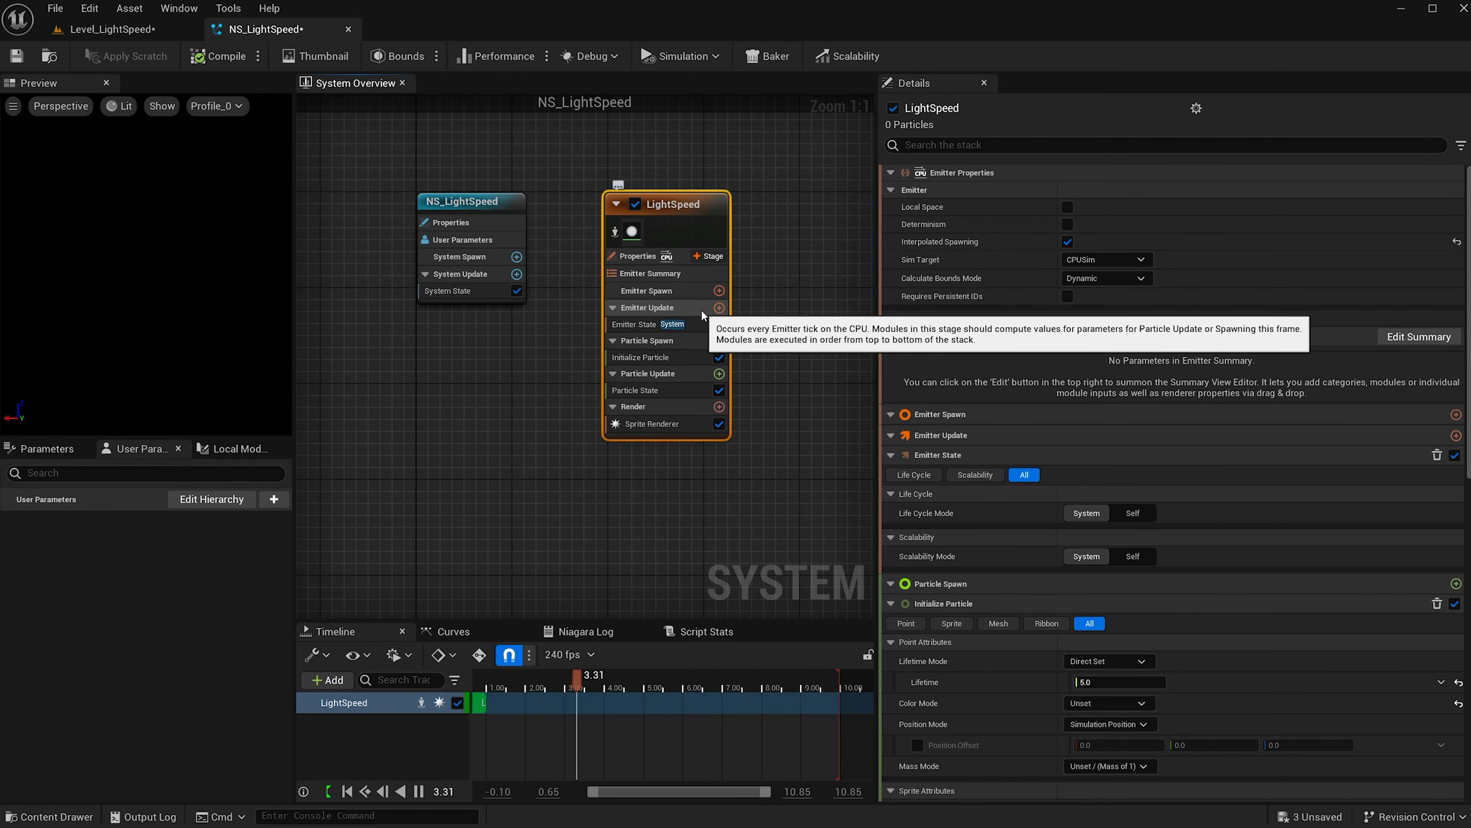
Add a Spawn Rate module under Emitter Update with a rate of 2500.
{"action": "left_click", "coordinate": [718, 308]}
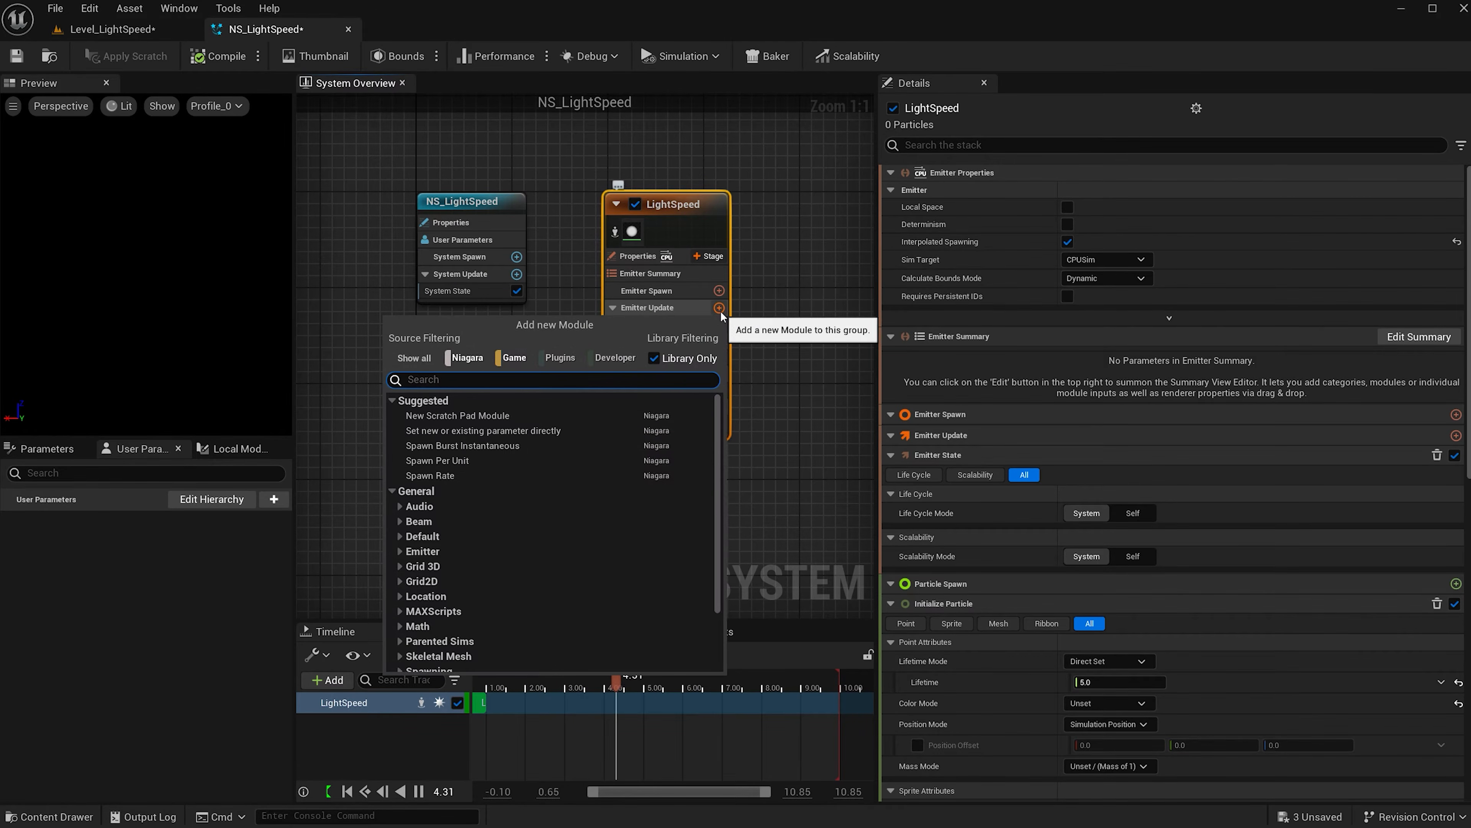
{"action": "left_click", "coordinate": [486, 474]}
{"action": "left_click", "coordinate": [1122, 194]}
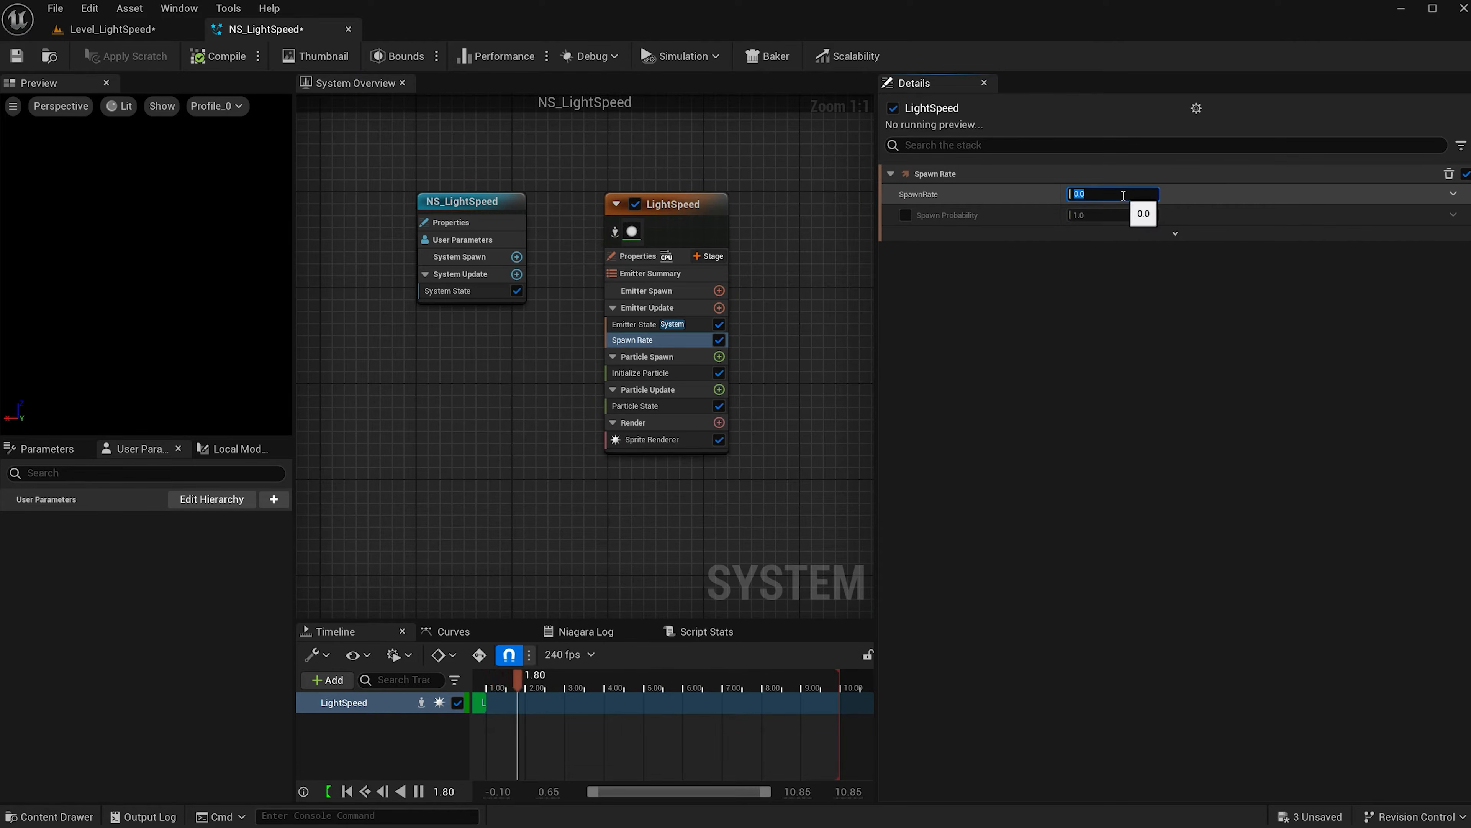
{"action": "type", "text": "2500"}
{"action": "key", "text": "Return"}
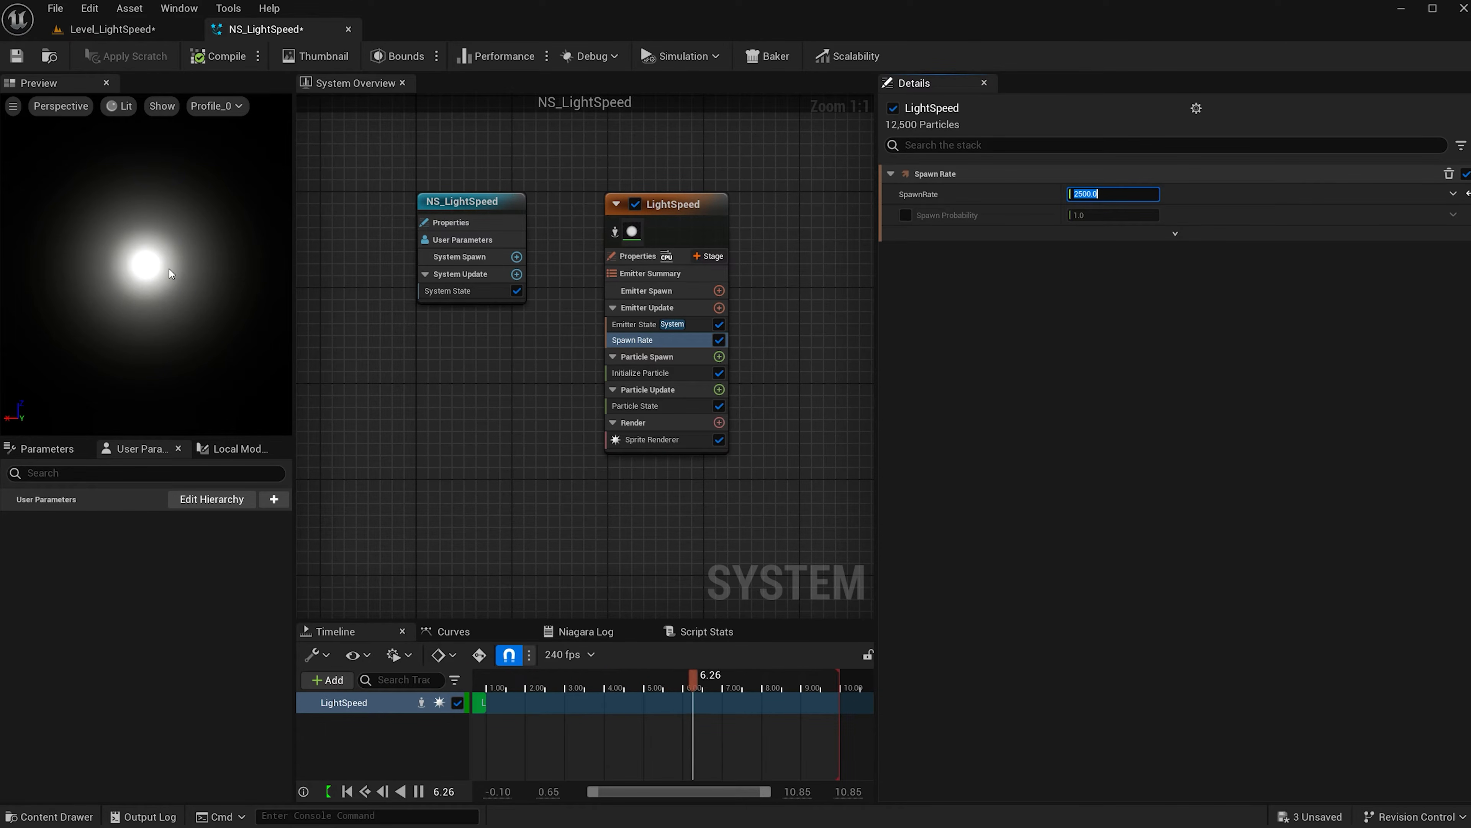
{"action": "left_click", "coordinate": [718, 357]}
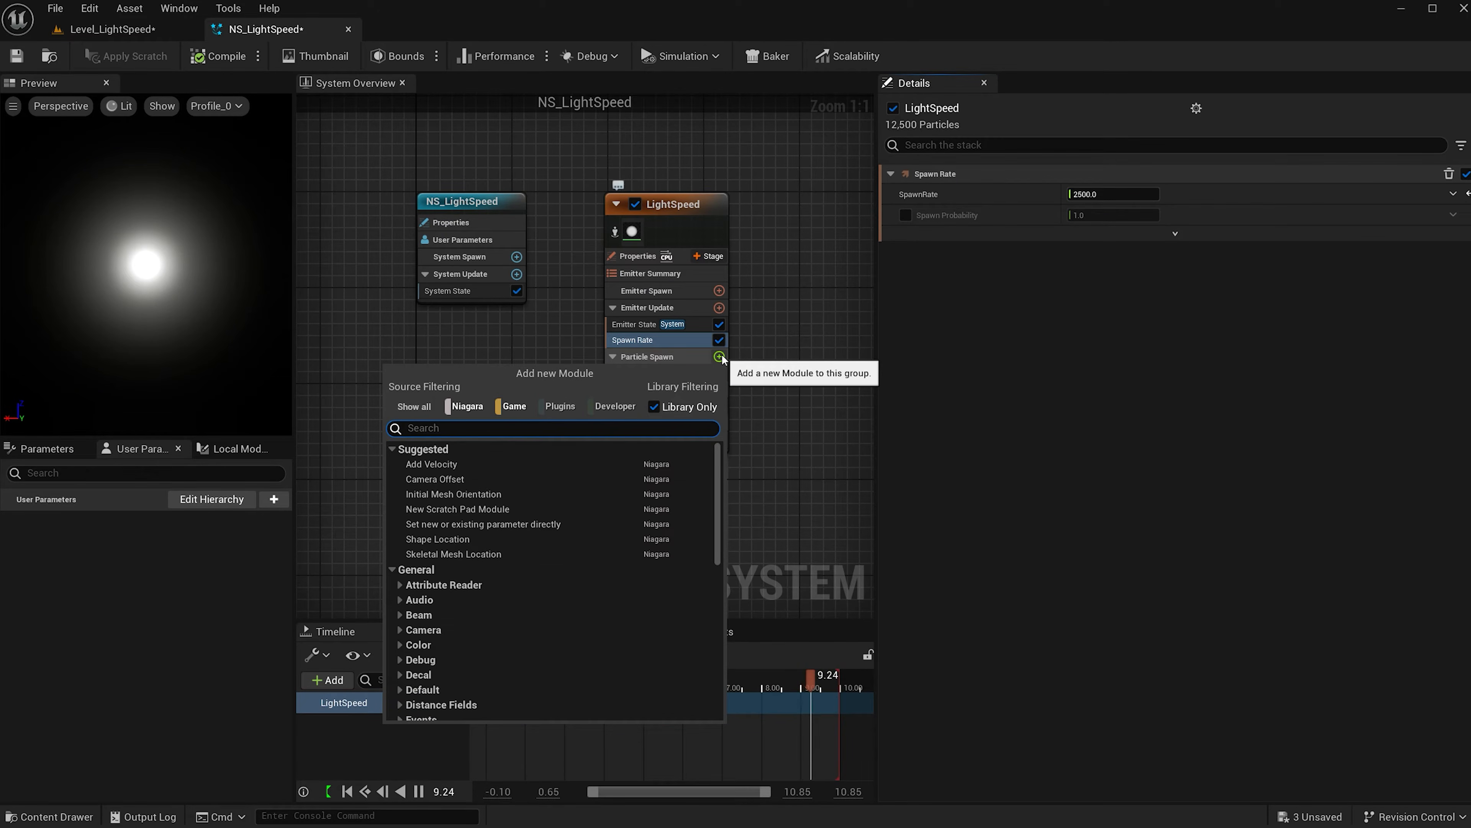
Add a Shape Location module set to Cylinder with height 50000 and radius 1000.
{"action": "left_click", "coordinate": [495, 540]}
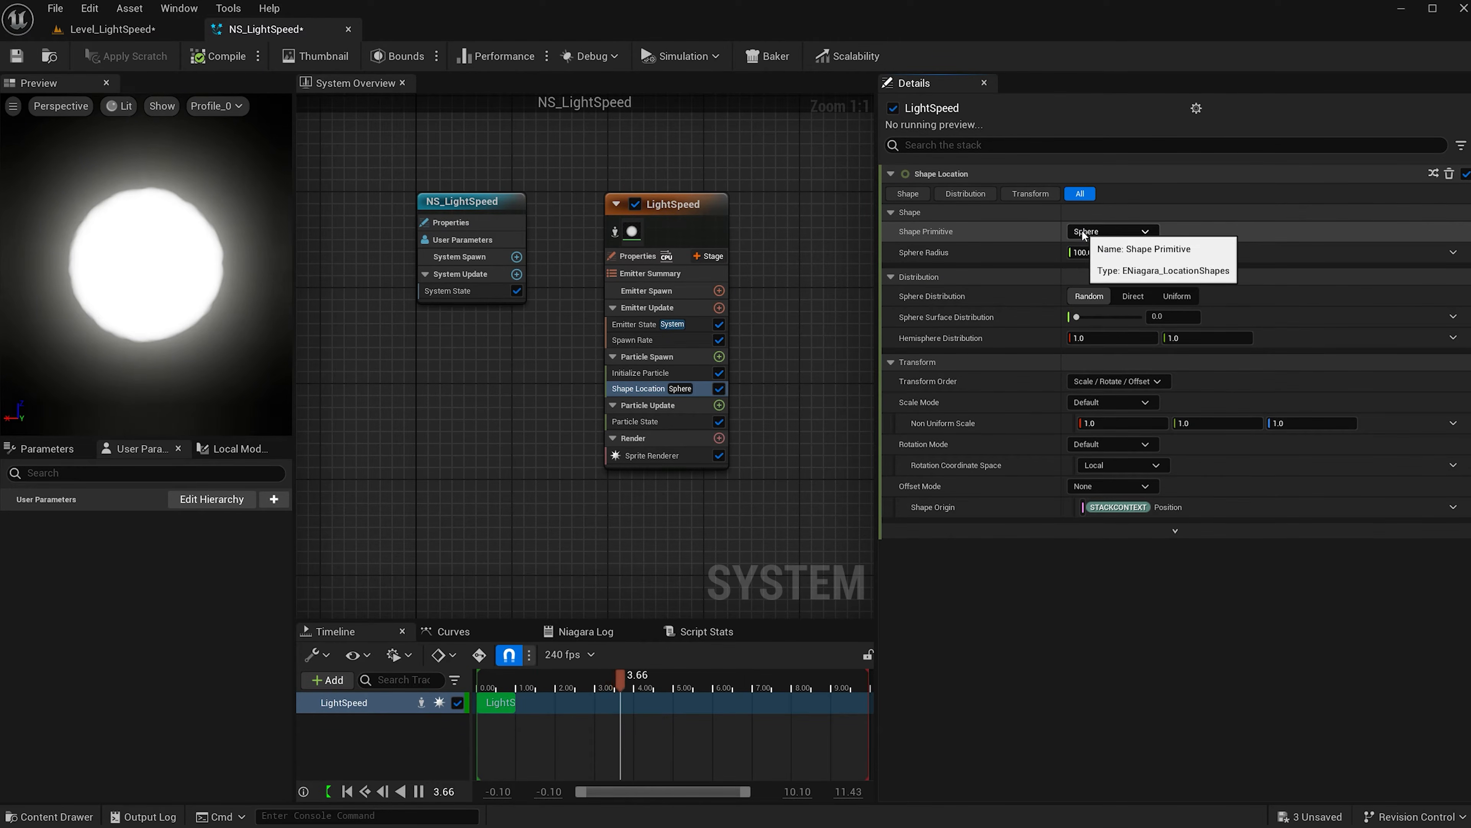
{"action": "left_click", "coordinate": [1144, 232]}
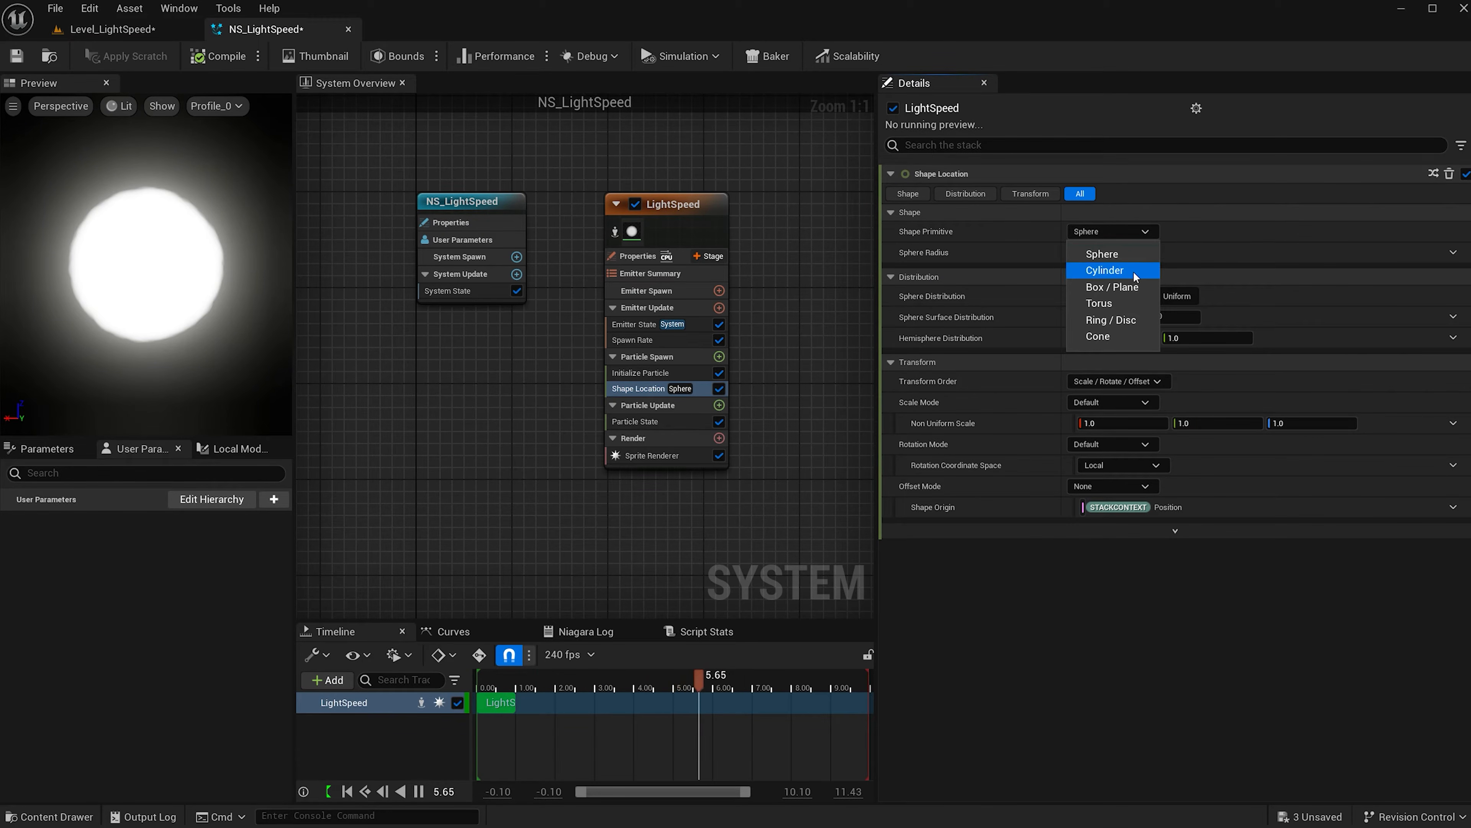
{"action": "left_click", "coordinate": [1103, 271]}
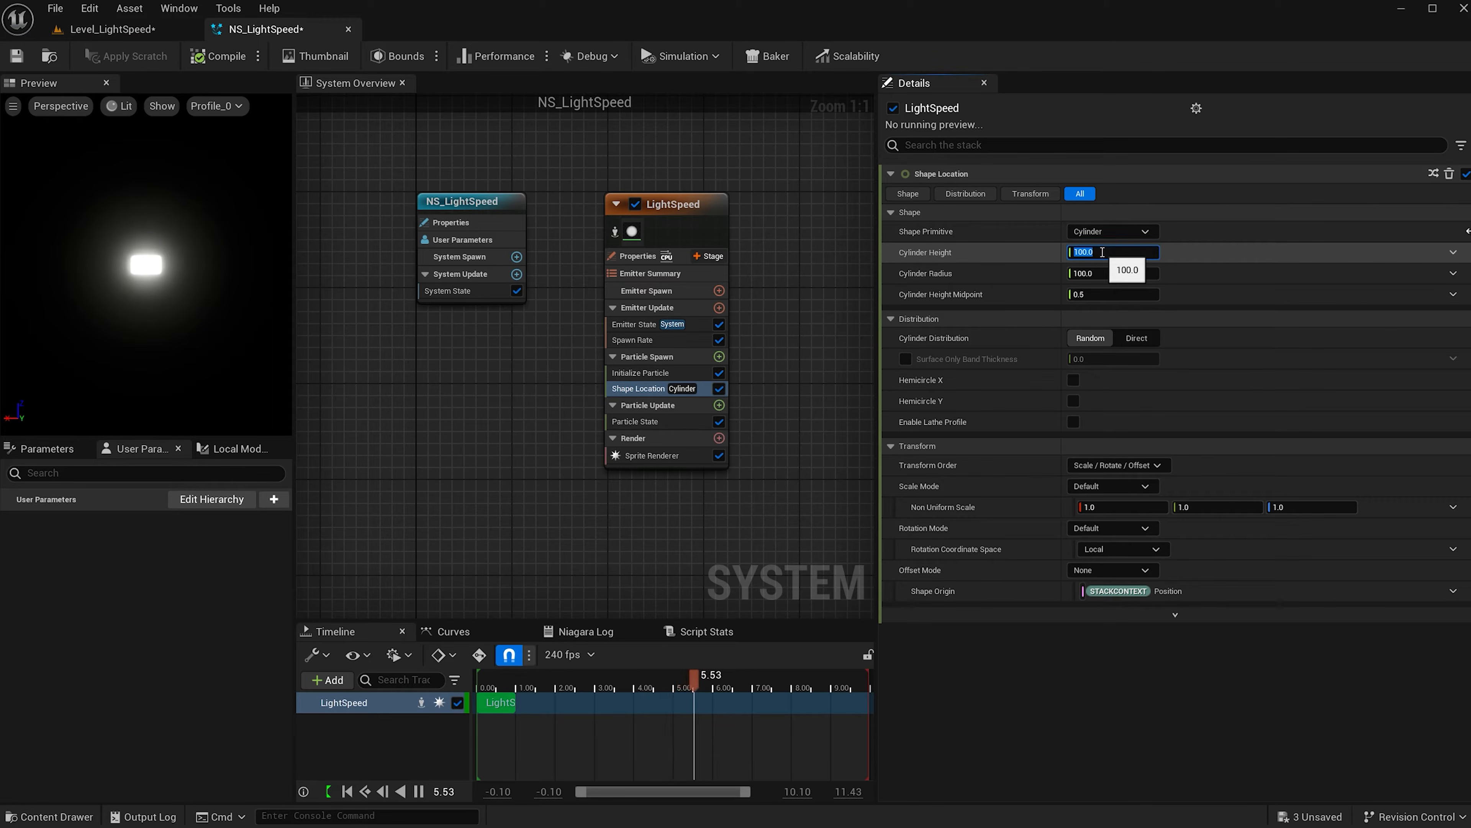
{"action": "type", "text": "50000"}
{"action": "key", "text": "Return"}
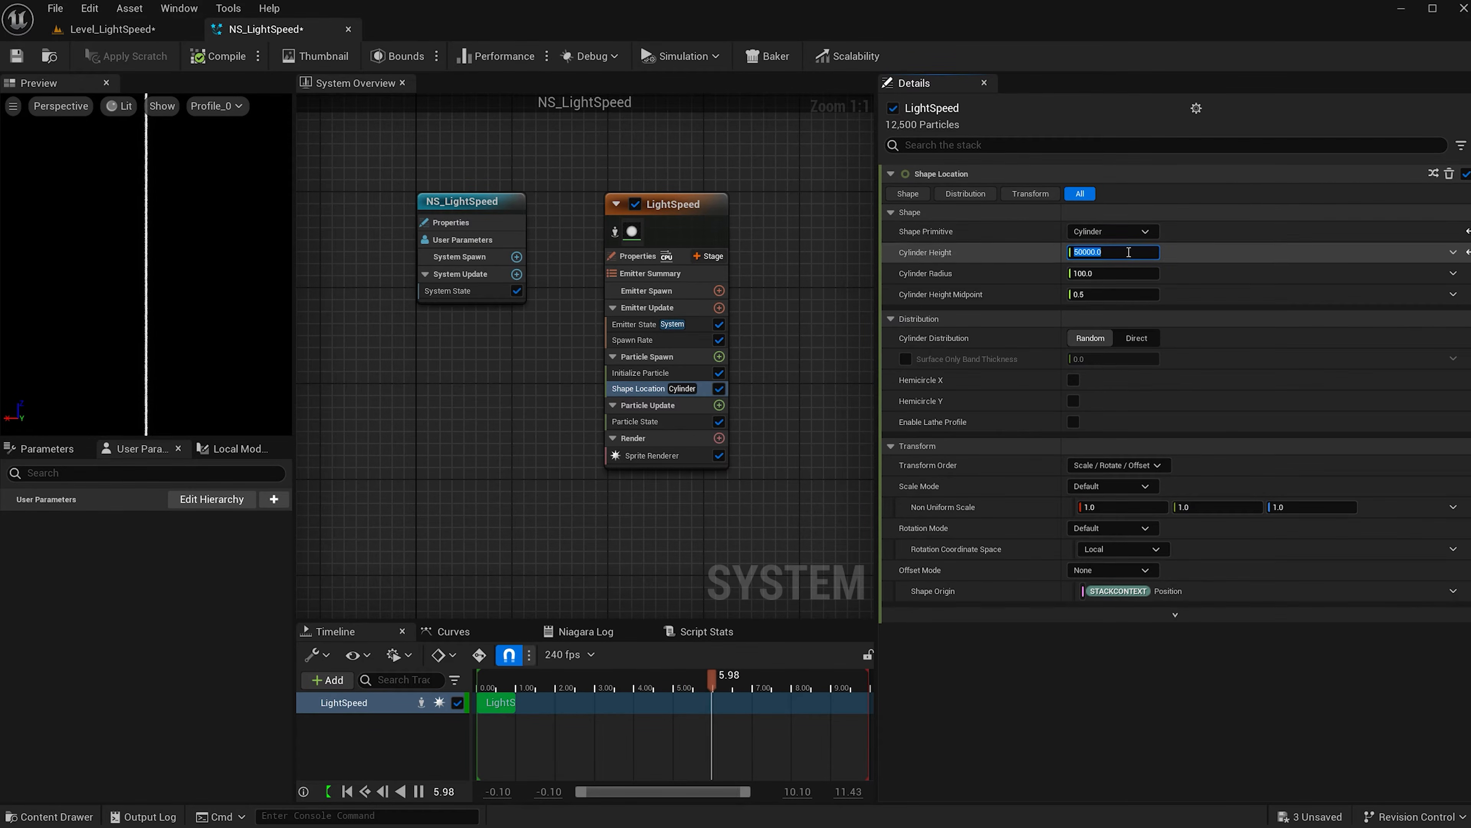
{"action": "type", "text": "1"}
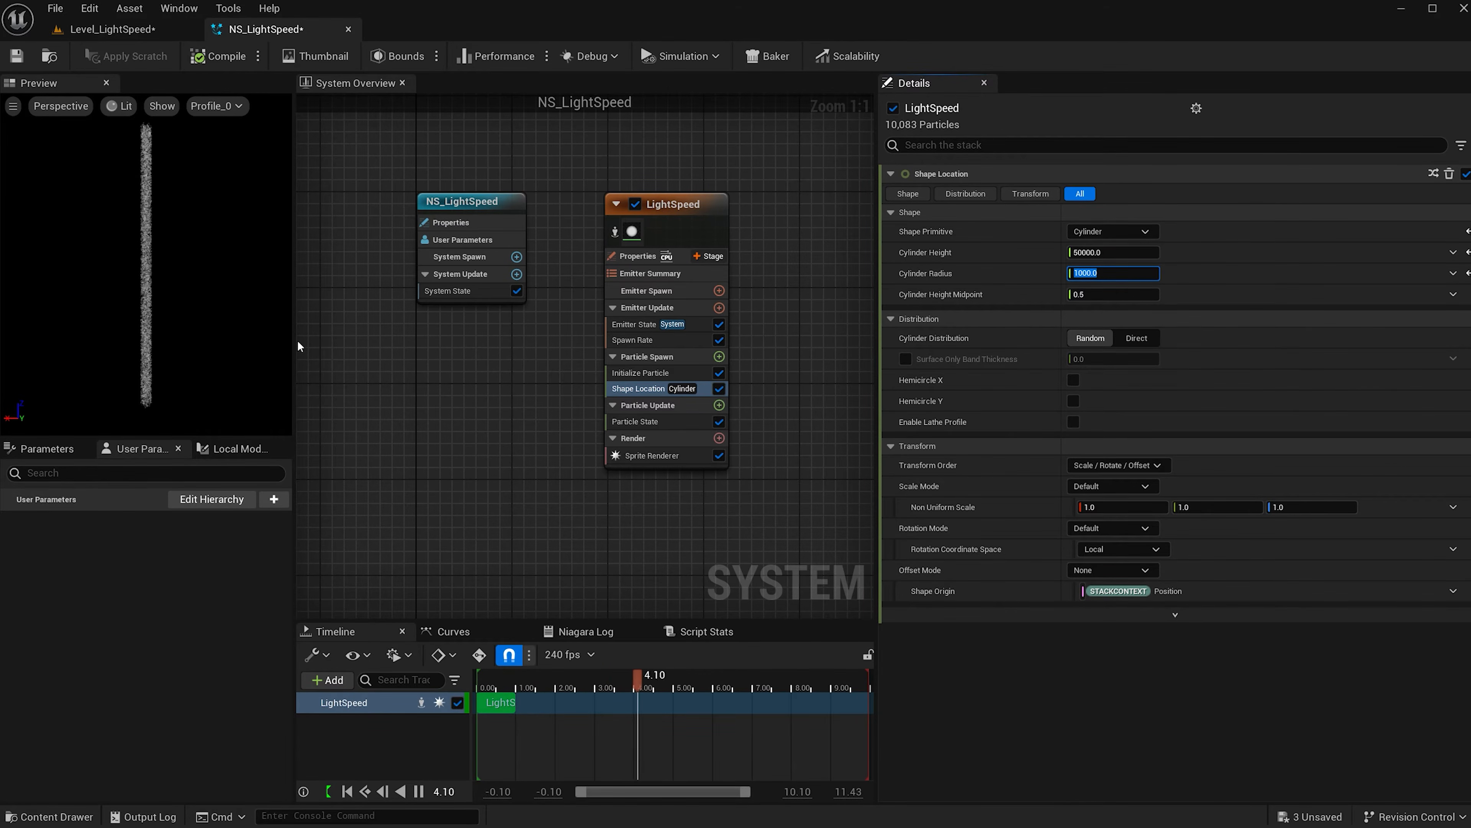
Spawn particles only on the cylinder's surface, with Use Endcaps turned off.
{"action": "left_click_drag", "start_coordinate": [212, 240], "coordinate": [213, 239]}
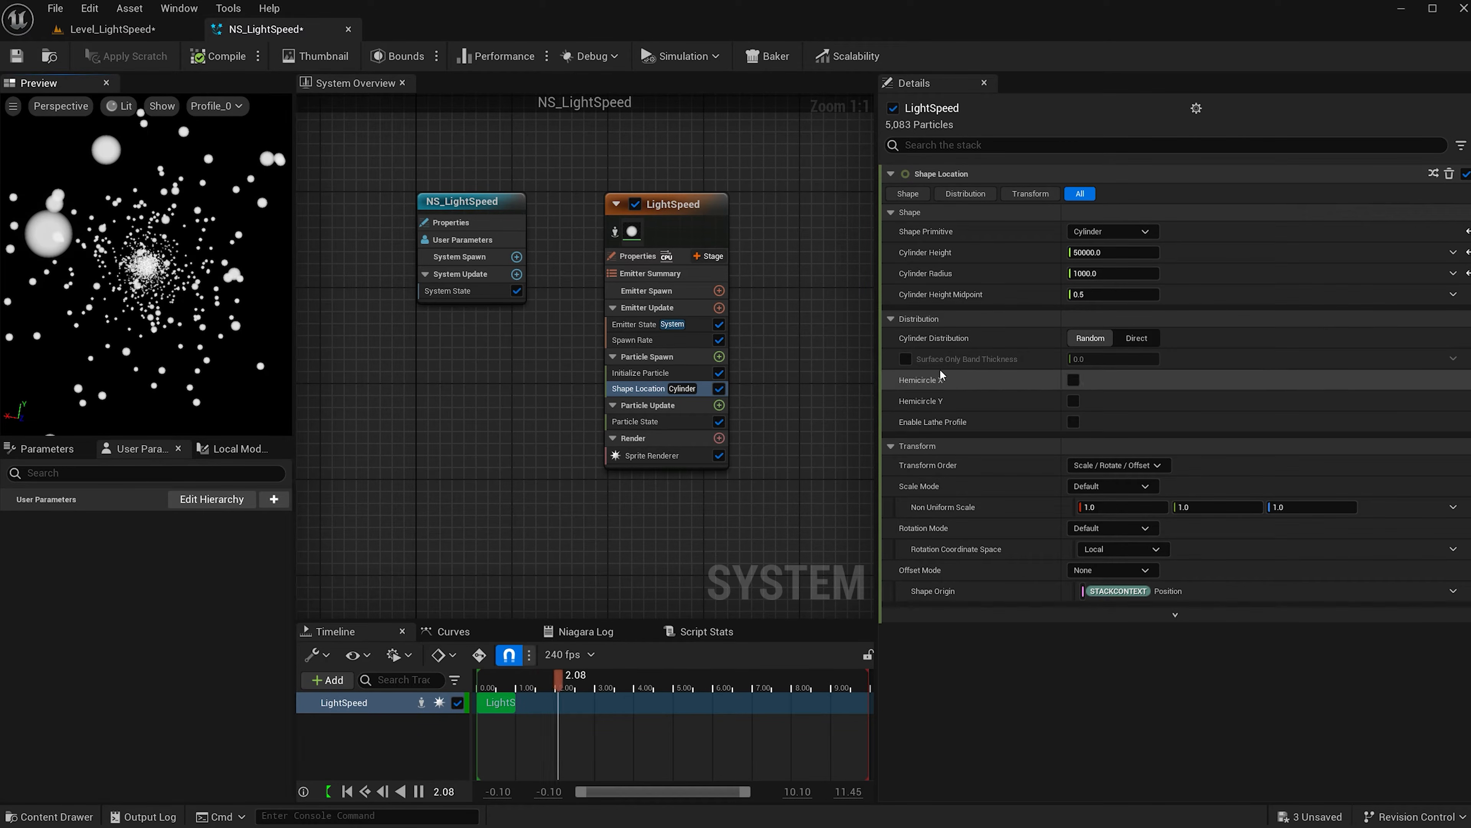
{"action": "left_click", "coordinate": [905, 359]}
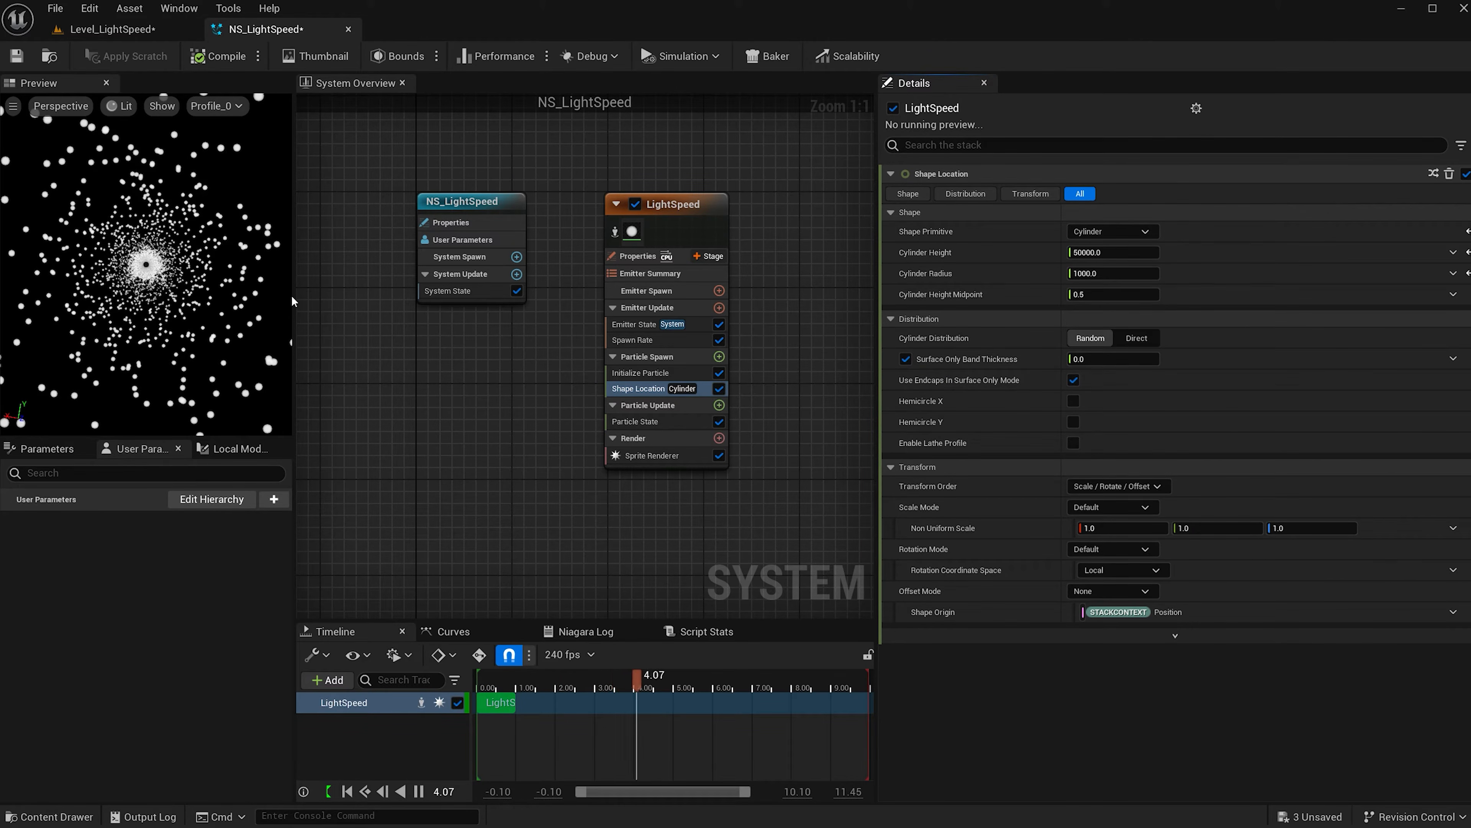
{"action": "left_click", "coordinate": [1073, 380]}
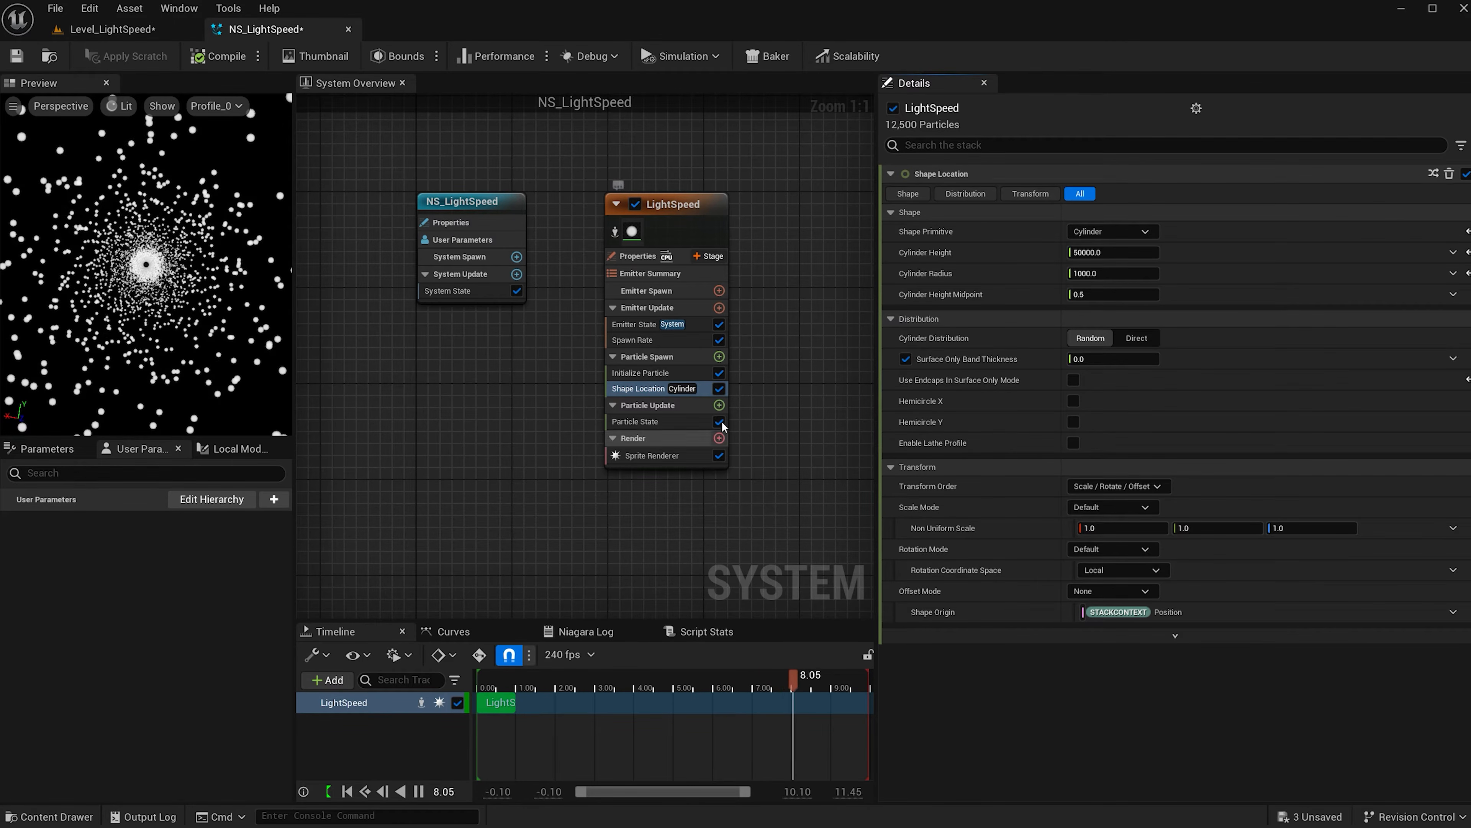
Add an Add Velocity module with speed scale -80, then disable the Sprite Renderer.
{"action": "left_click", "coordinate": [719, 356]}
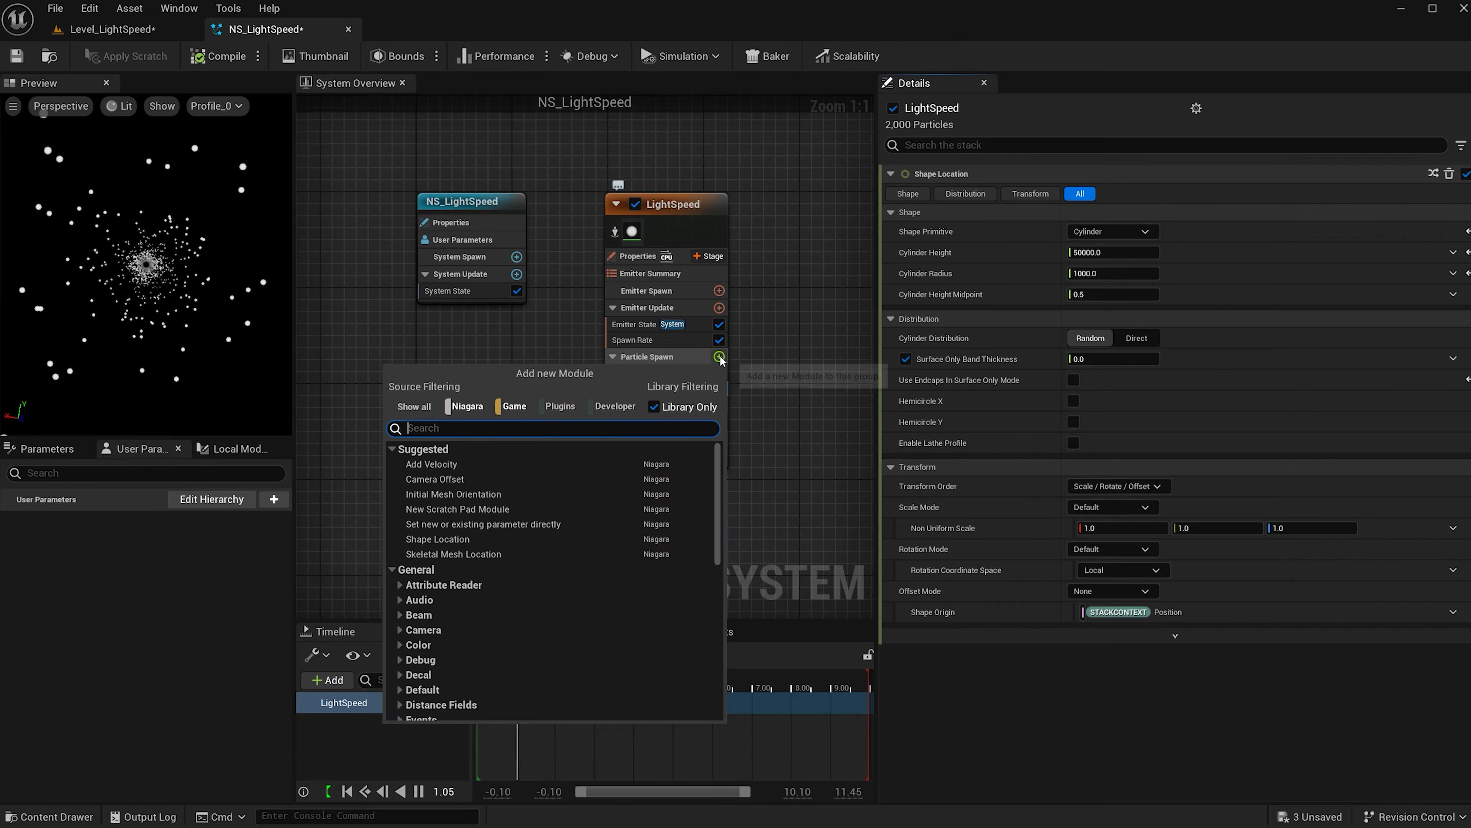
{"action": "left_click", "coordinate": [474, 463]}
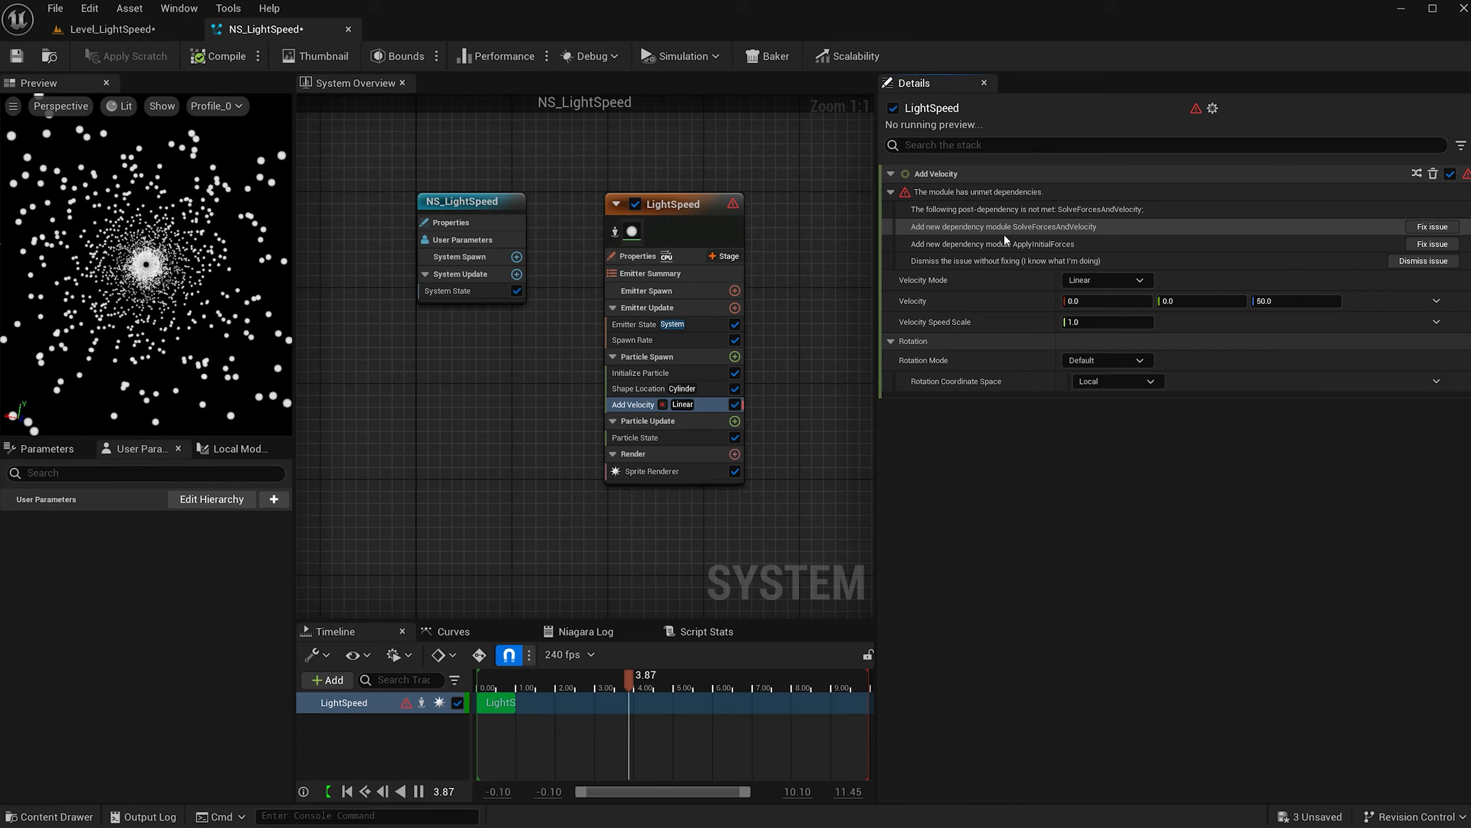
{"action": "left_click", "coordinate": [1432, 226]}
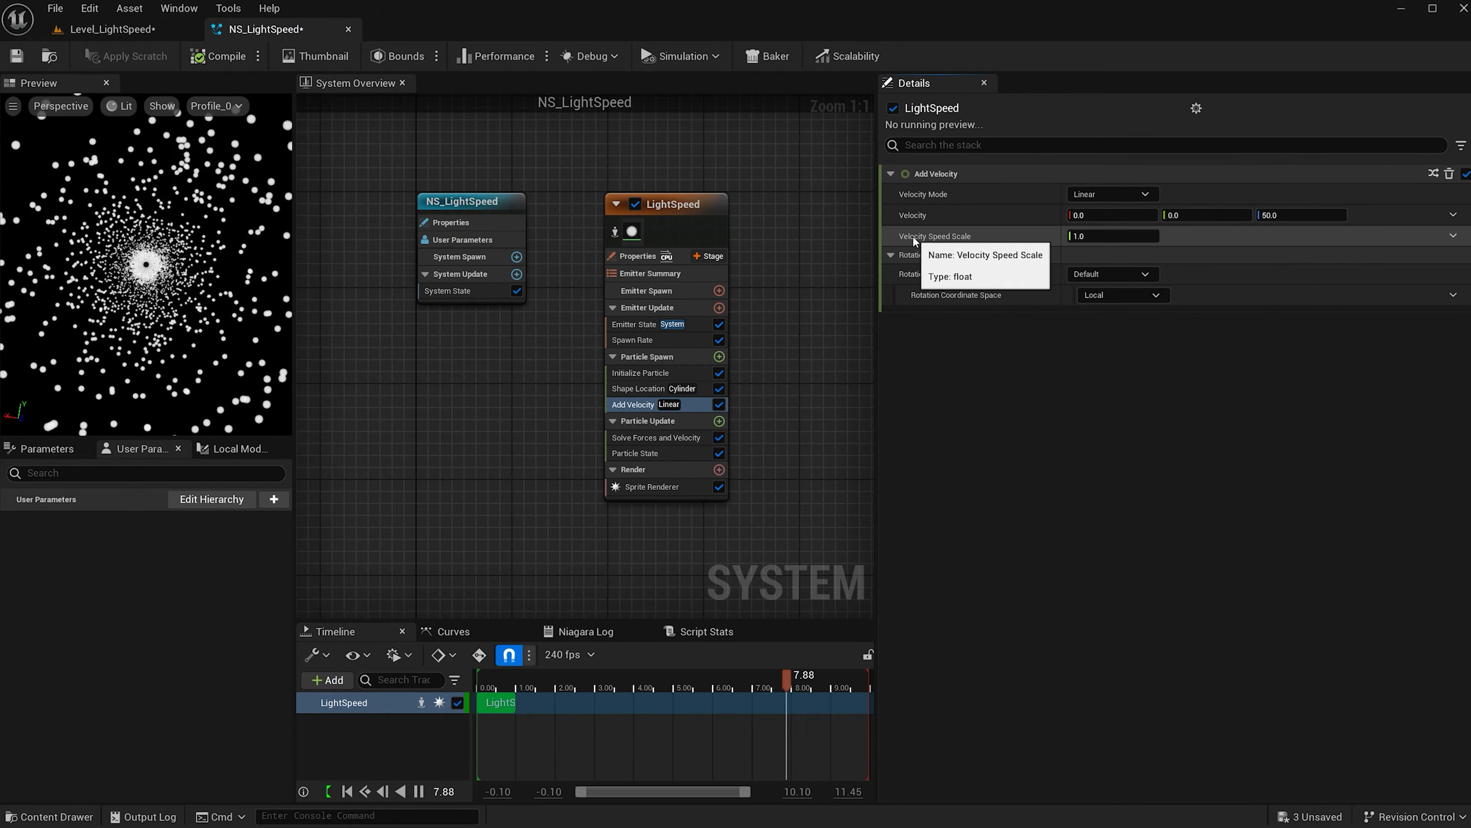
{"action": "left_click", "coordinate": [1115, 236]}
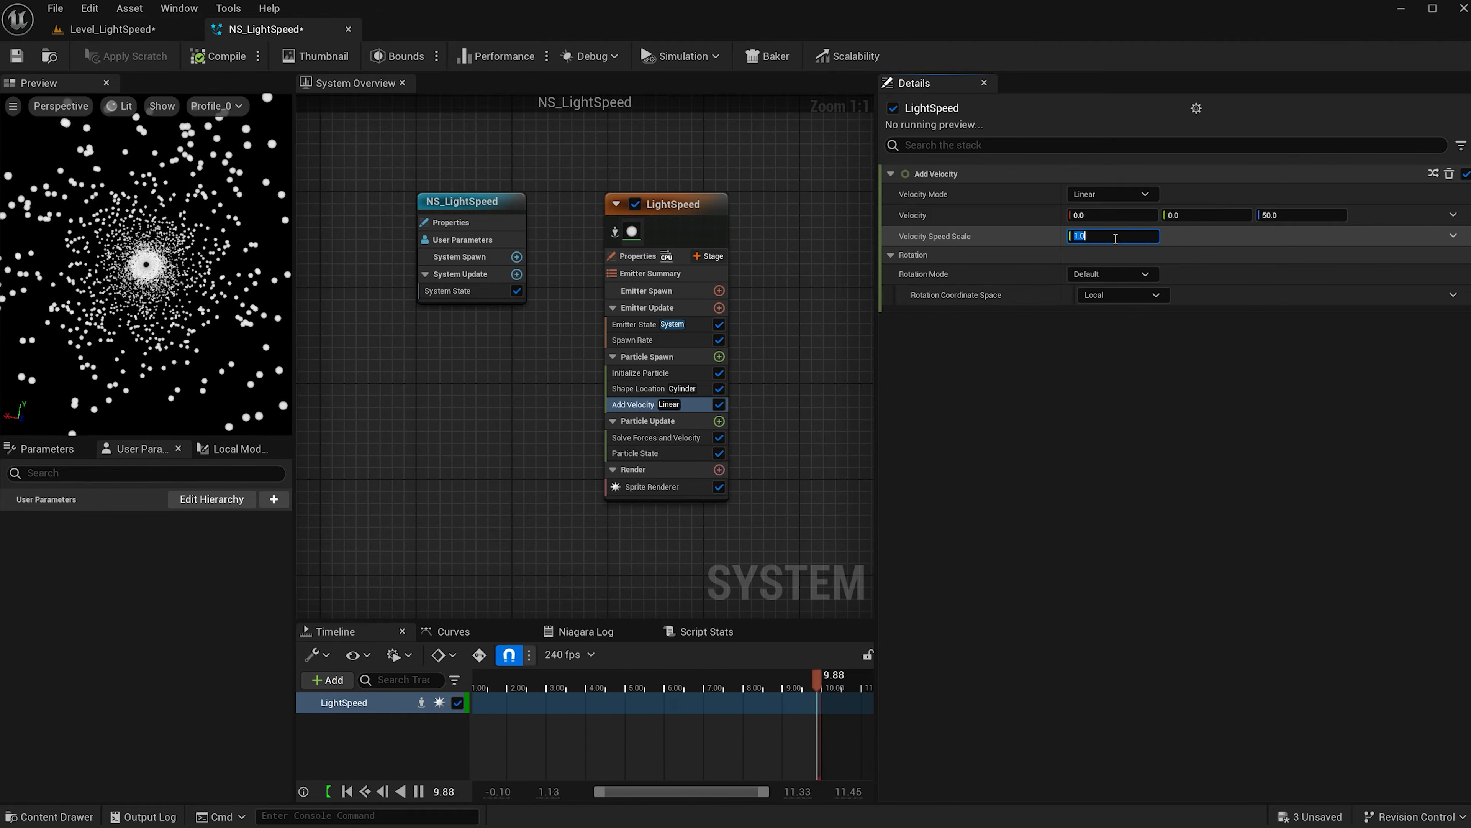
{"action": "type", "text": "-80"}
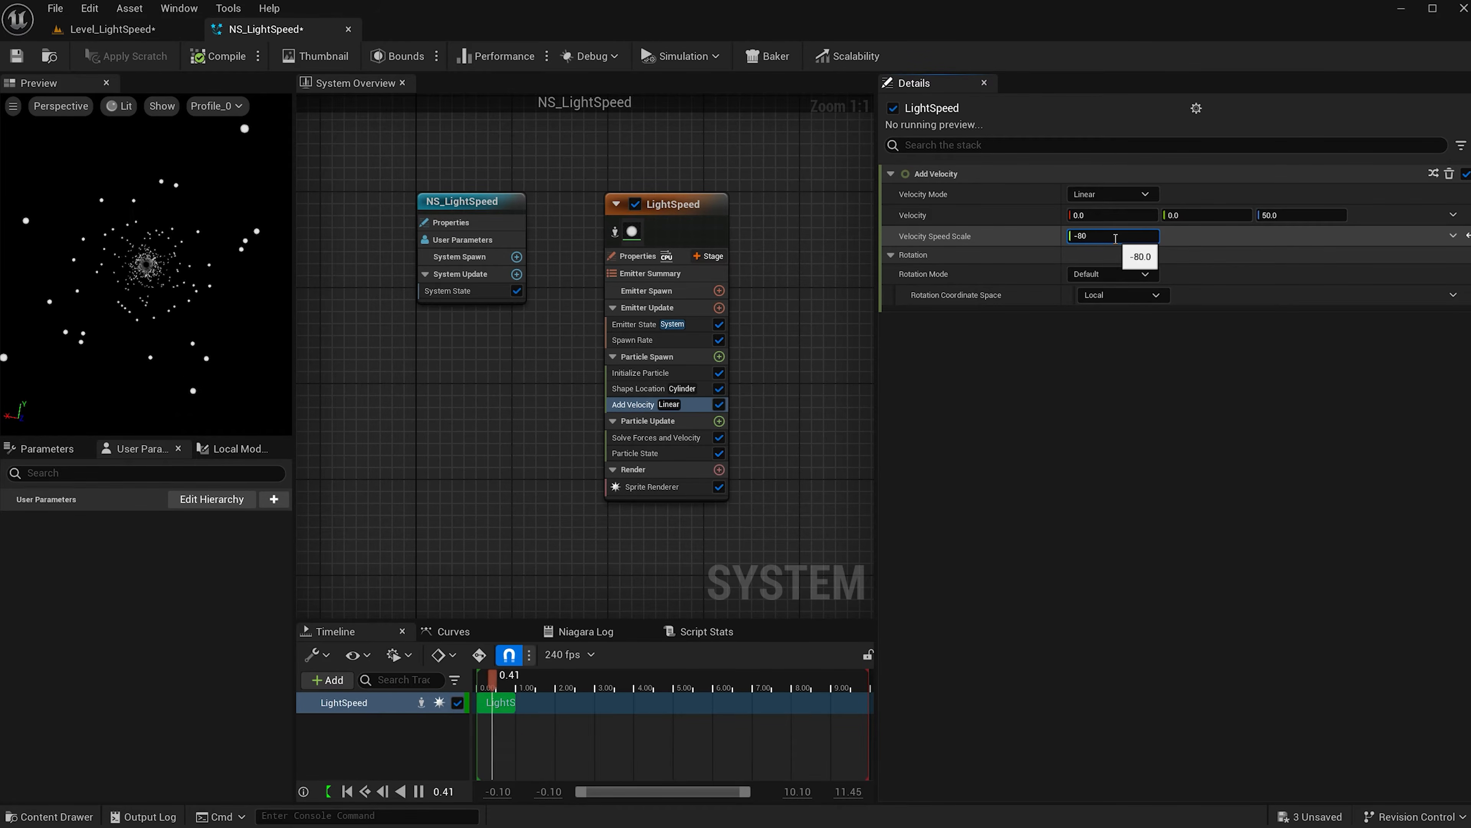
{"action": "key", "text": "Return"}
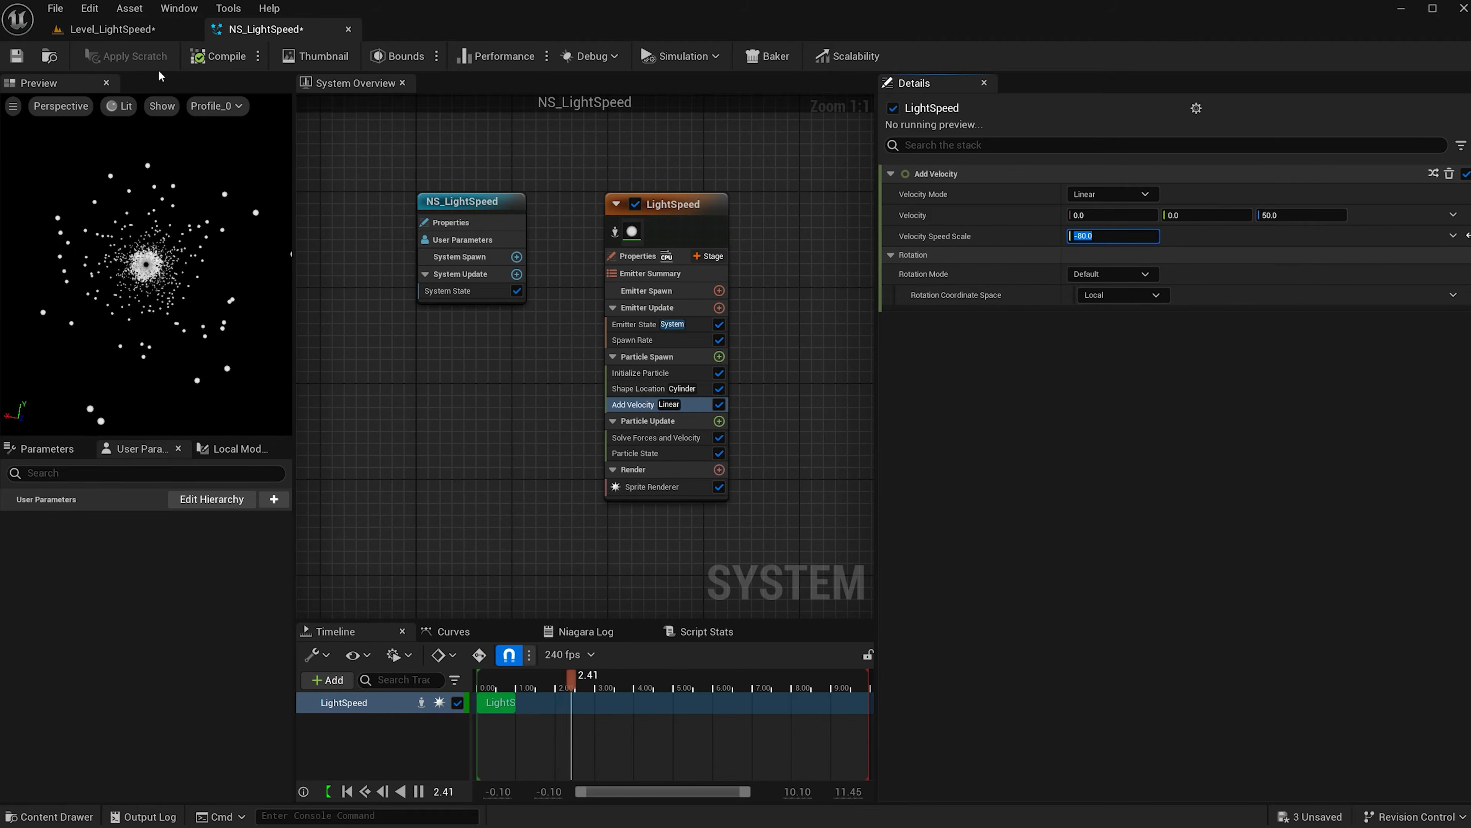
{"action": "mouse_move", "coordinate": [163, 268]}
{"action": "left_mouse_down"}
{"action": "mouse_move", "coordinate": [163, 139]}
{"action": "mouse_move", "coordinate": [159, 290]}
{"action": "left_mouse_up"}
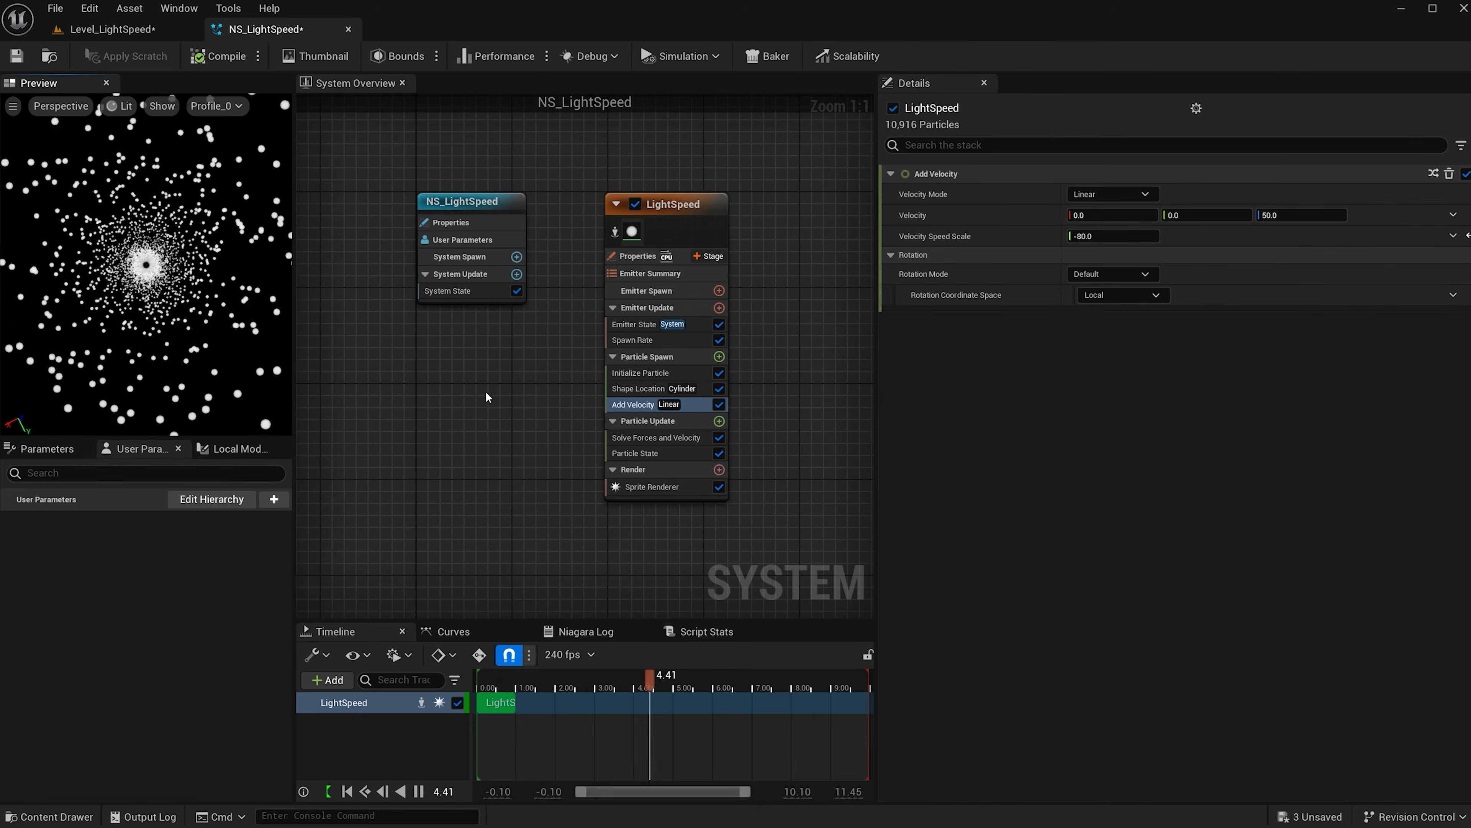
{"action": "left_click", "coordinate": [718, 487]}
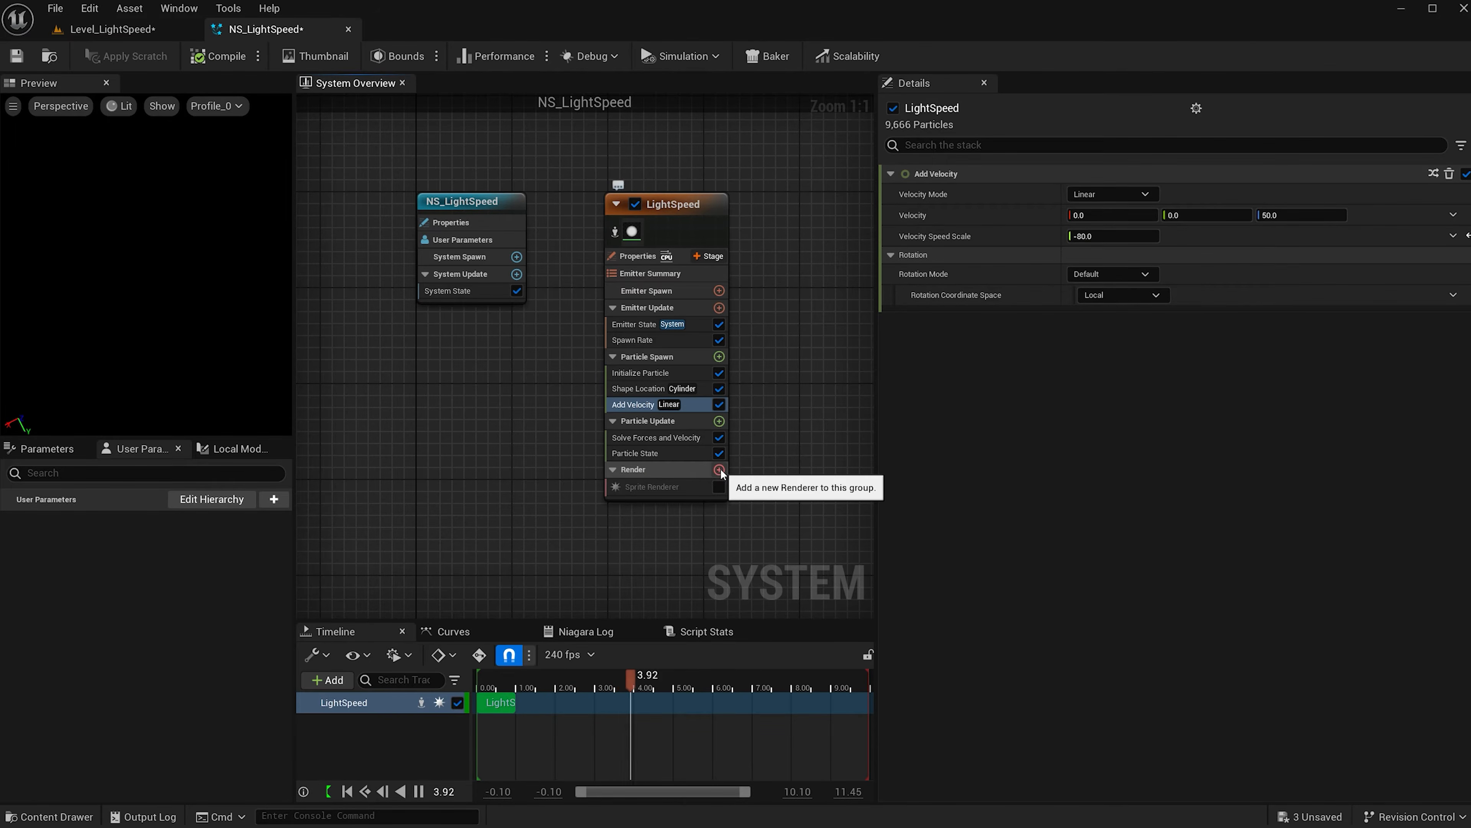
Add a Mesh Renderer using MaterialSphere, enable material overrides, and add one override material entry.
{"action": "left_click", "coordinate": [719, 470]}
{"action": "left_click", "coordinate": [454, 576]}
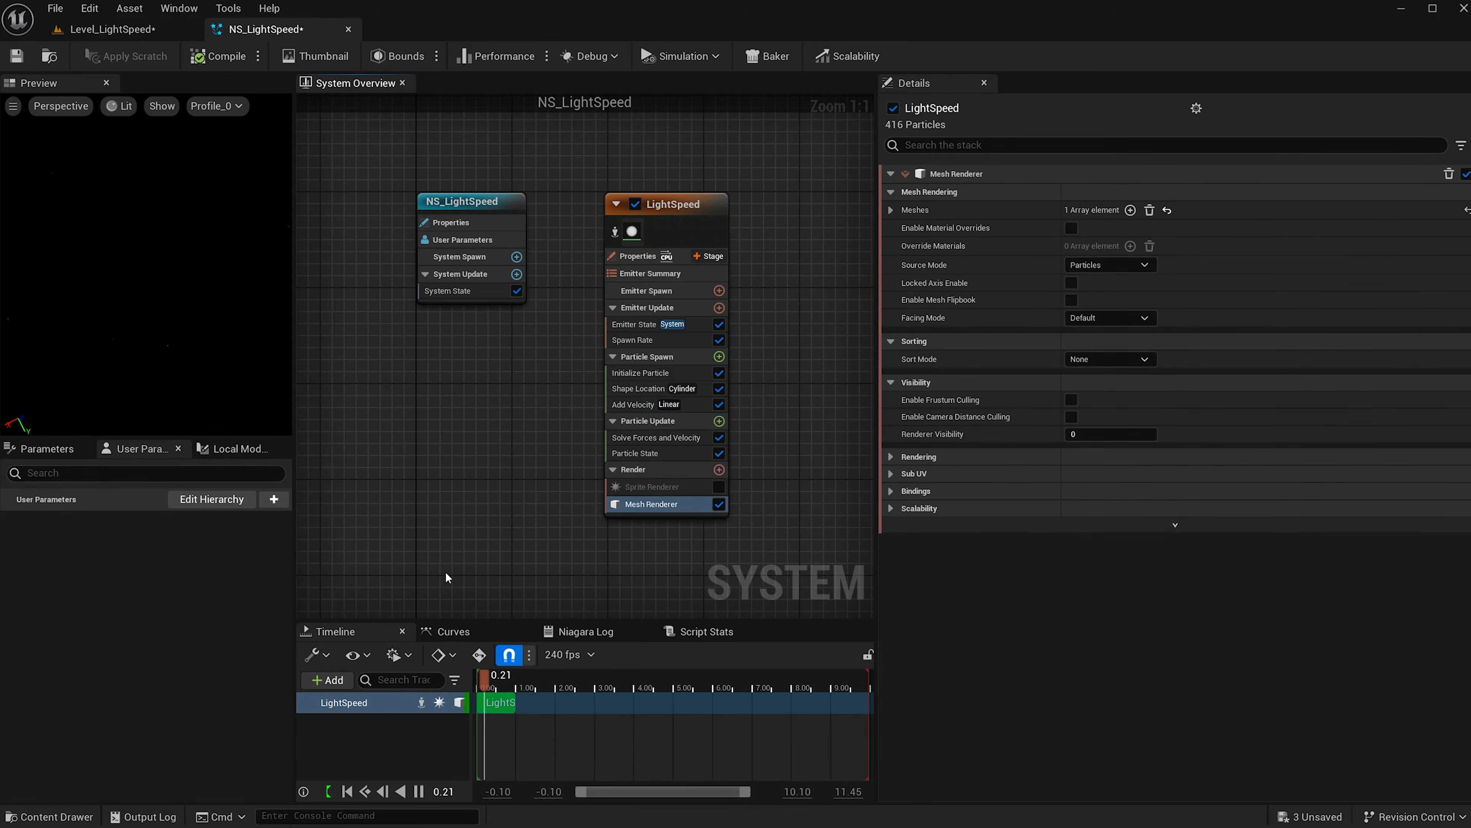
{"action": "left_click", "coordinate": [891, 209]}
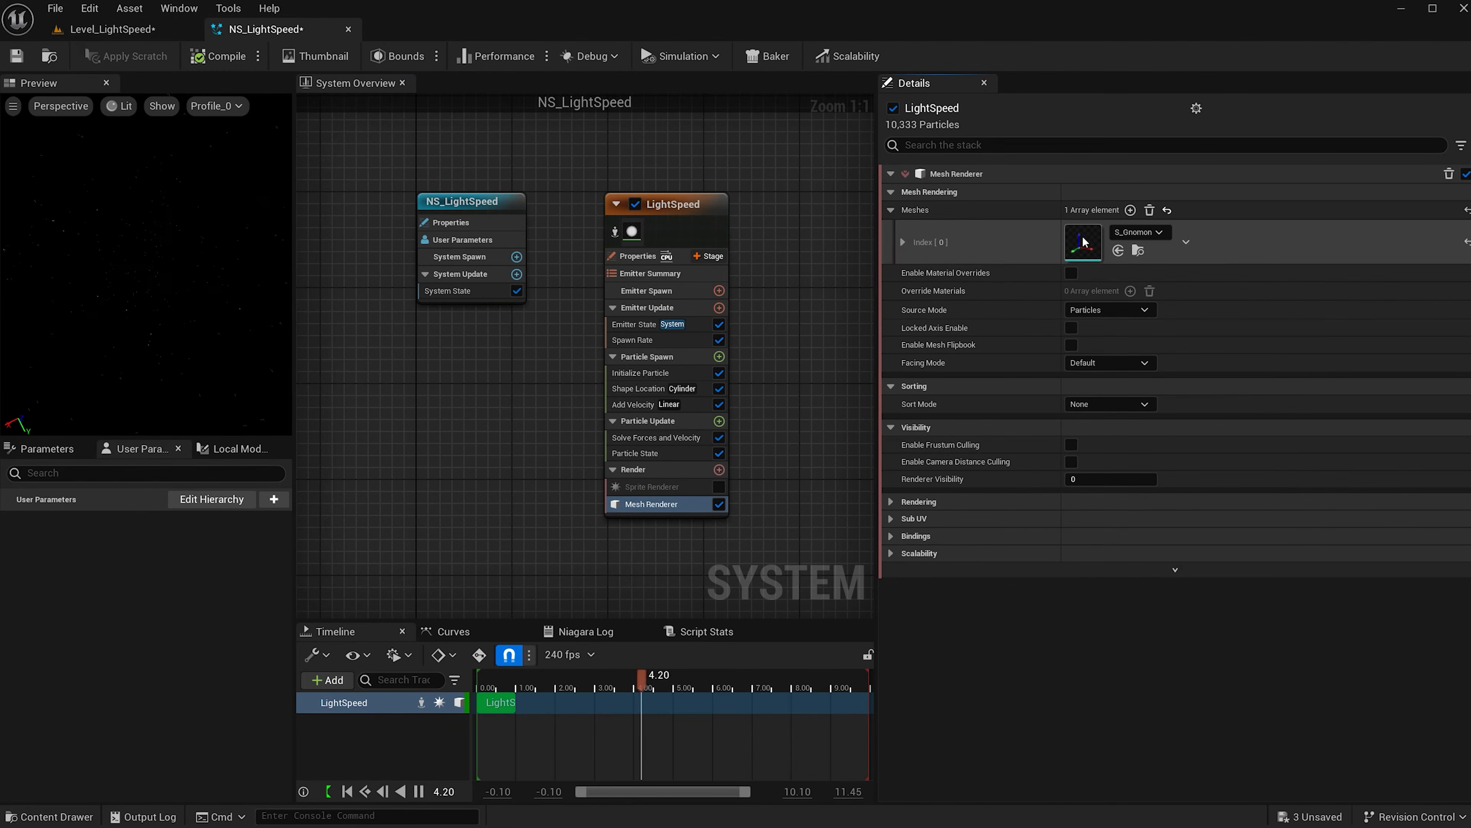
{"action": "left_click", "coordinate": [1157, 233]}
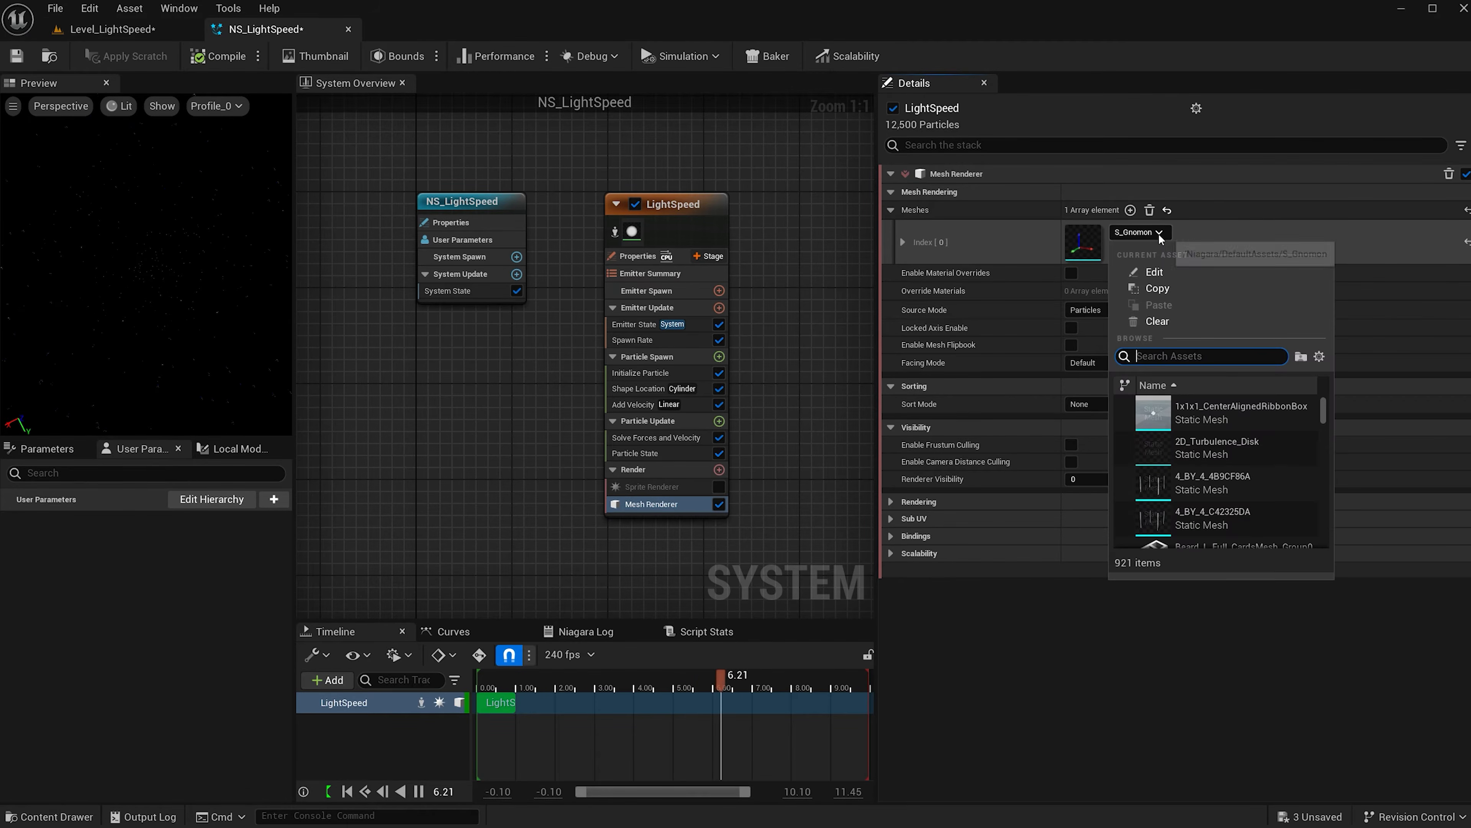
{"action": "type", "text": "sphere"}
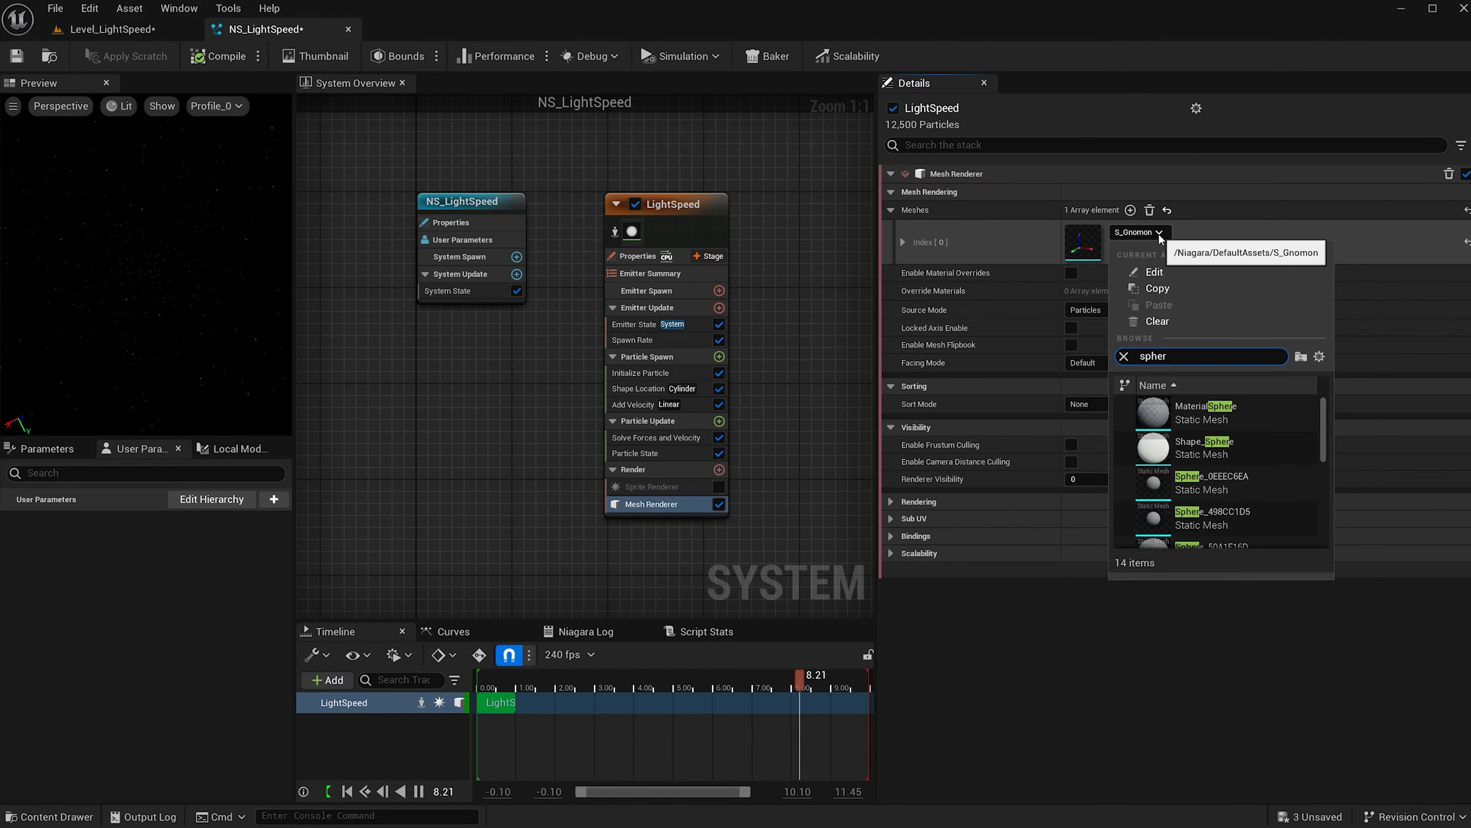
{"action": "left_click", "coordinate": [1190, 408]}
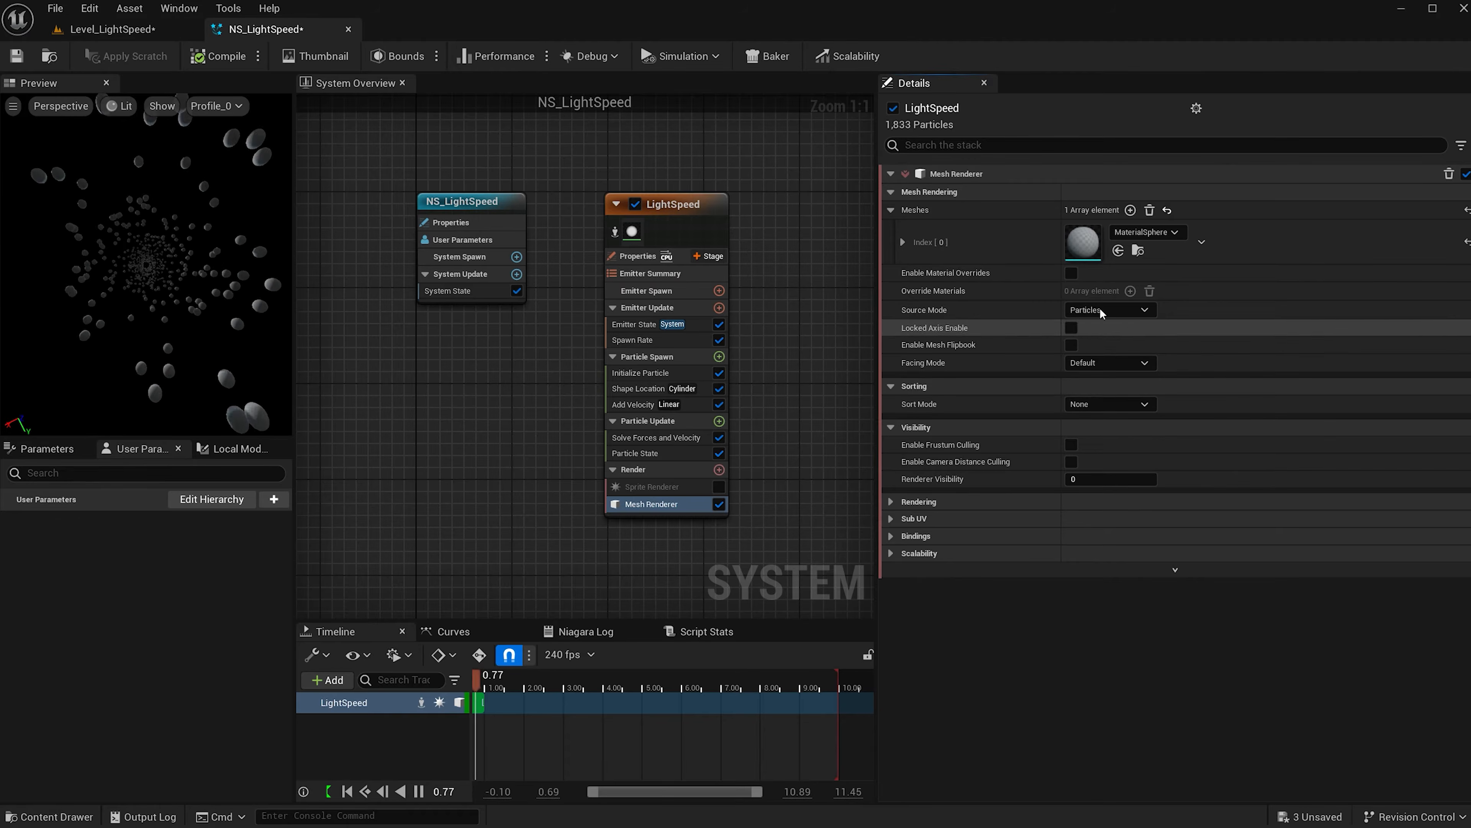
{"action": "left_click", "coordinate": [1071, 273]}
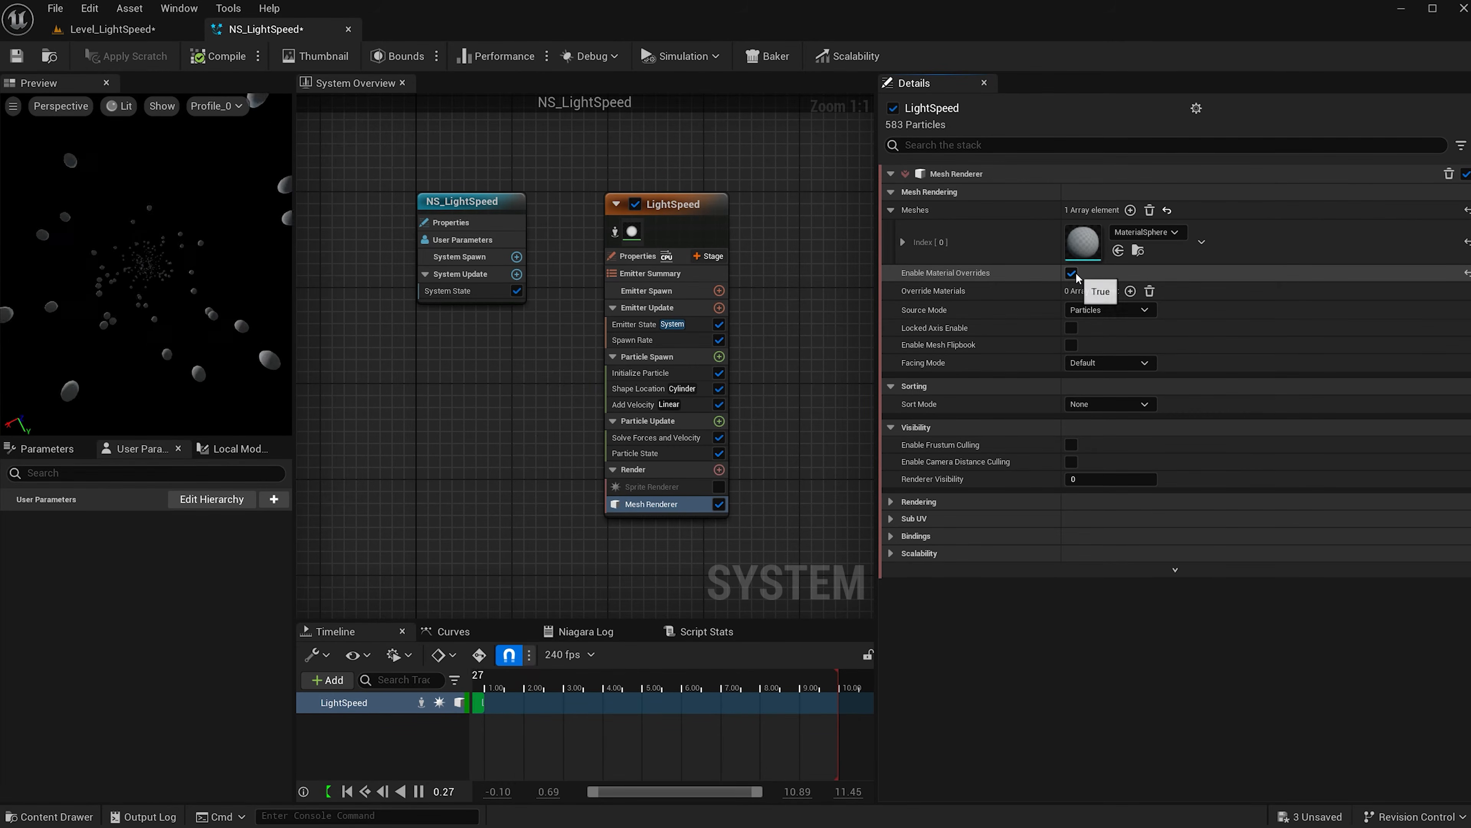
{"action": "left_click", "coordinate": [891, 290]}
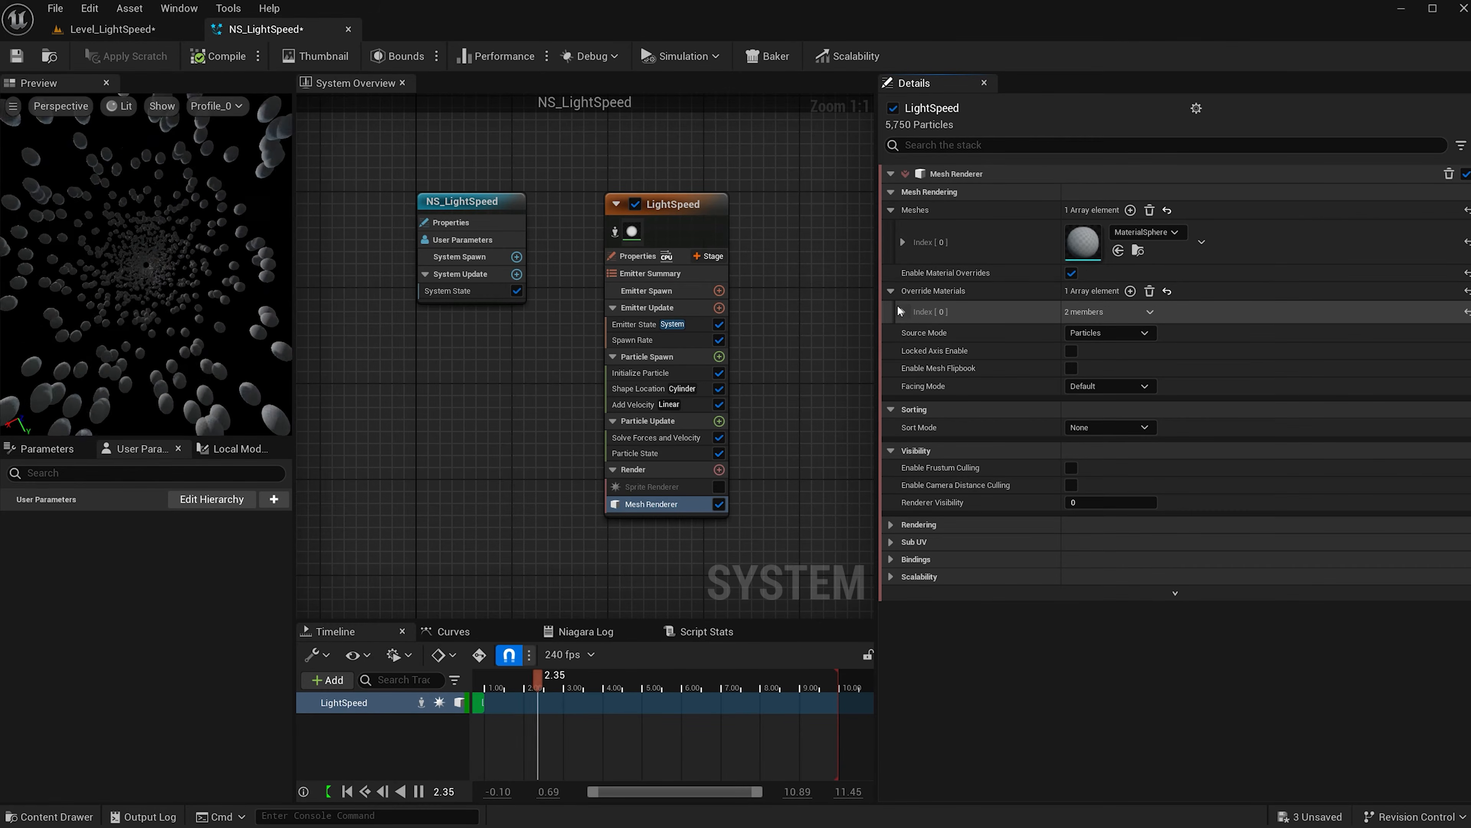
In the Main/Material folder, create material M_LightSpeed and open it in the material editor.
{"action": "left_click", "coordinate": [902, 312]}
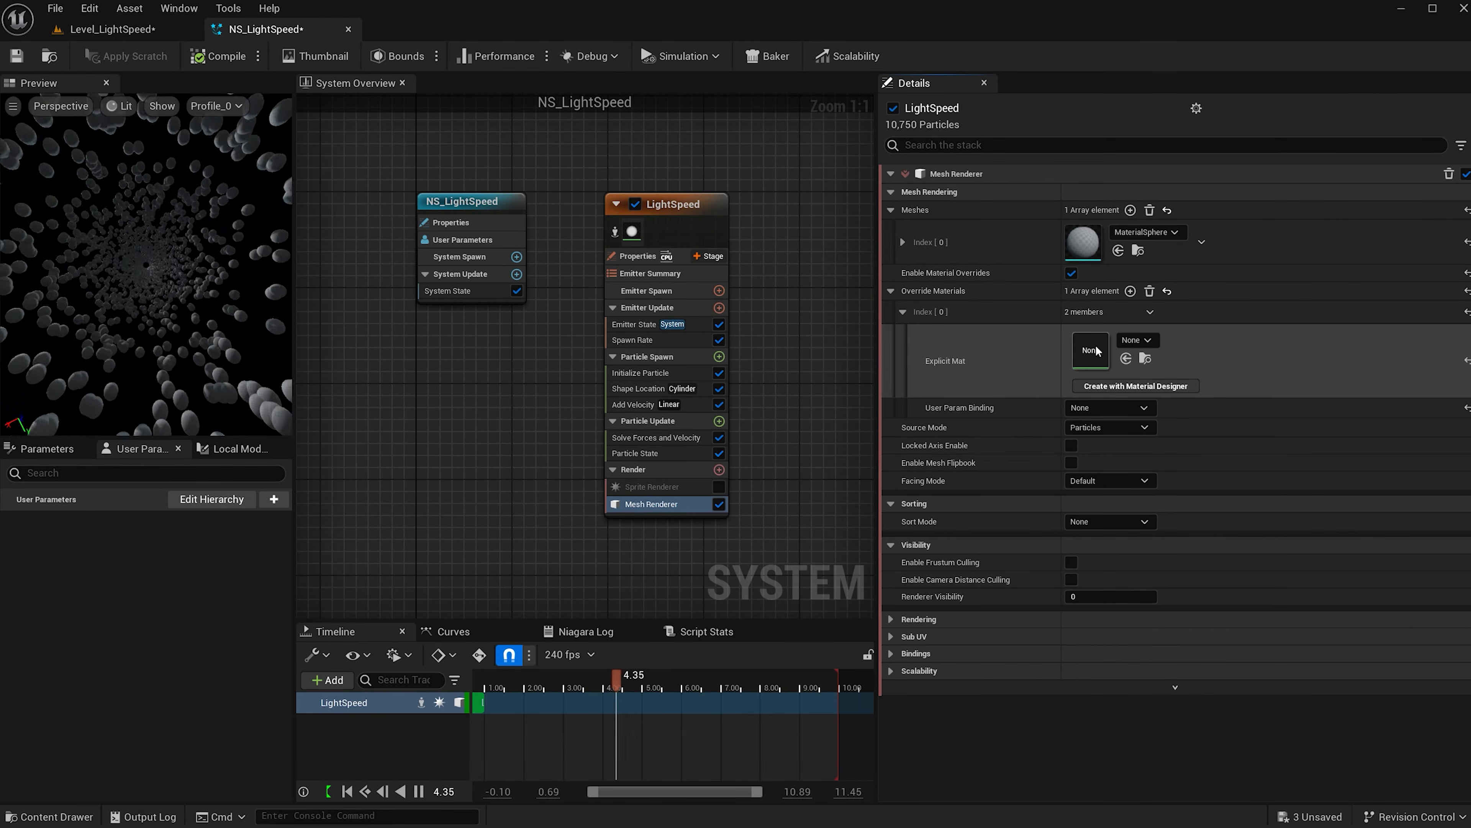
{"action": "key", "text": "ctrl+space"}
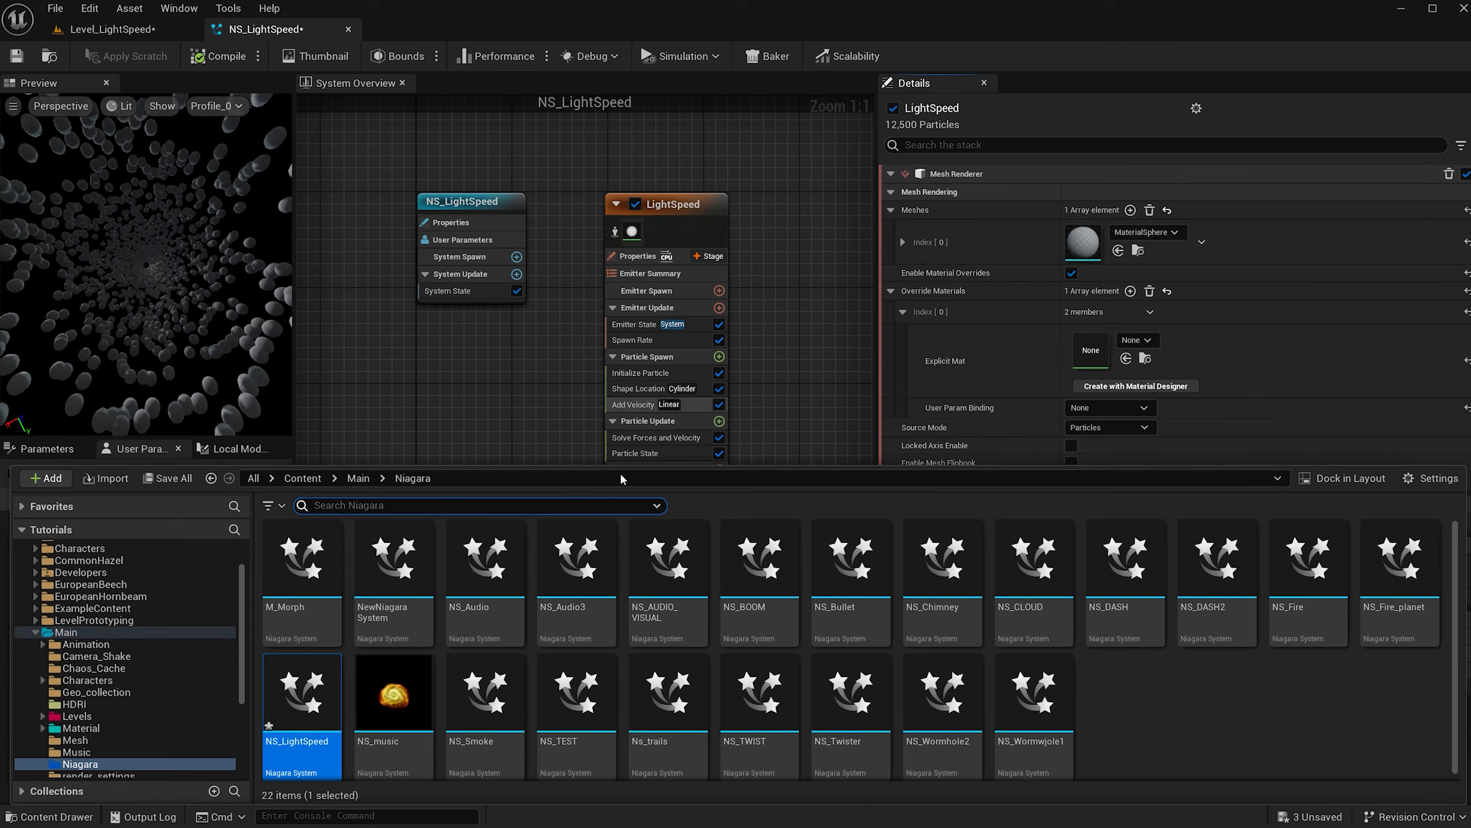
{"action": "left_click", "coordinate": [81, 728]}
{"action": "right_click", "coordinate": [649, 714]}
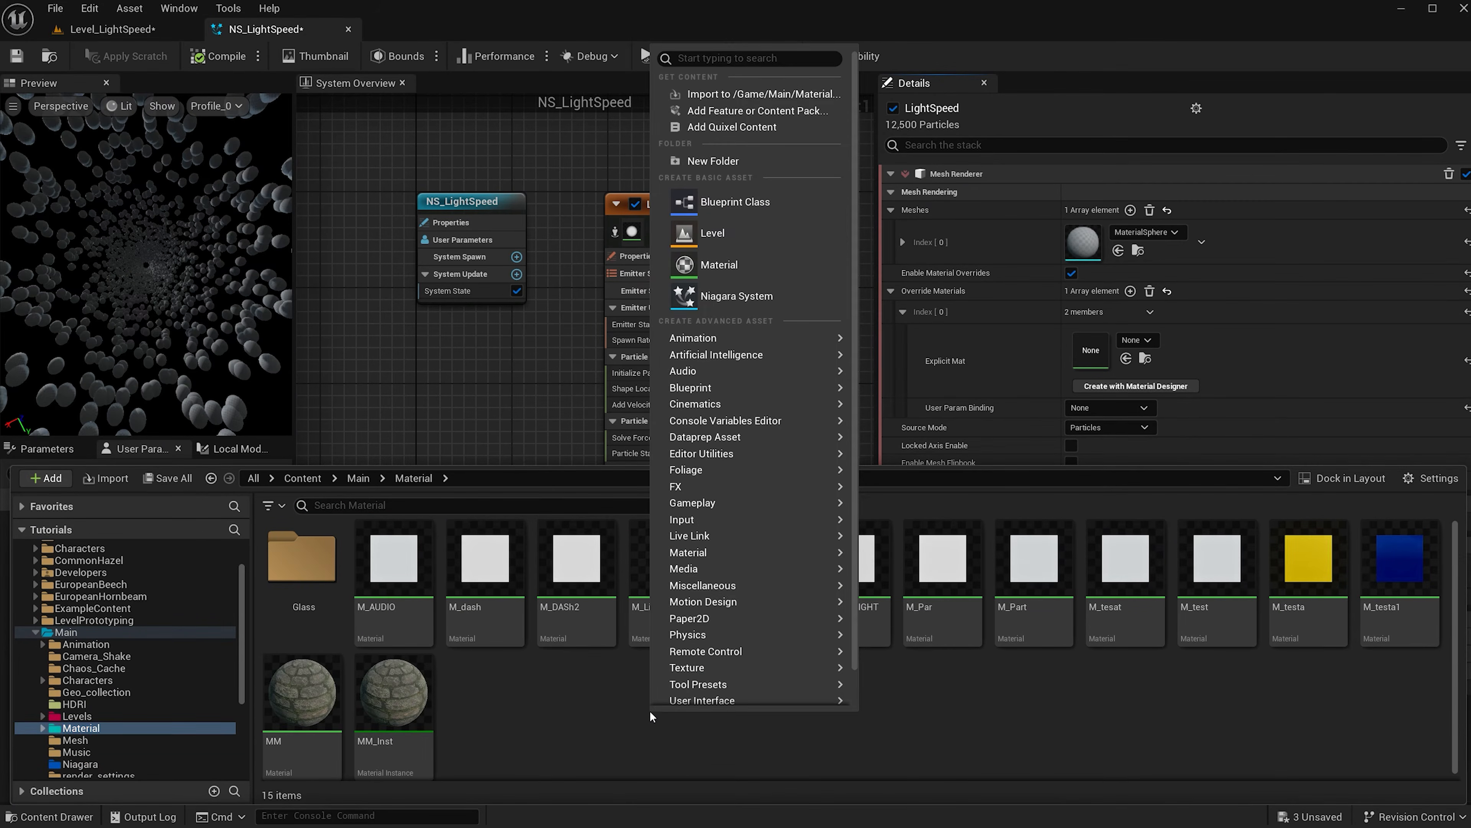
{"action": "left_click", "coordinate": [746, 269]}
{"action": "type", "text": "M_LightSpeed"}
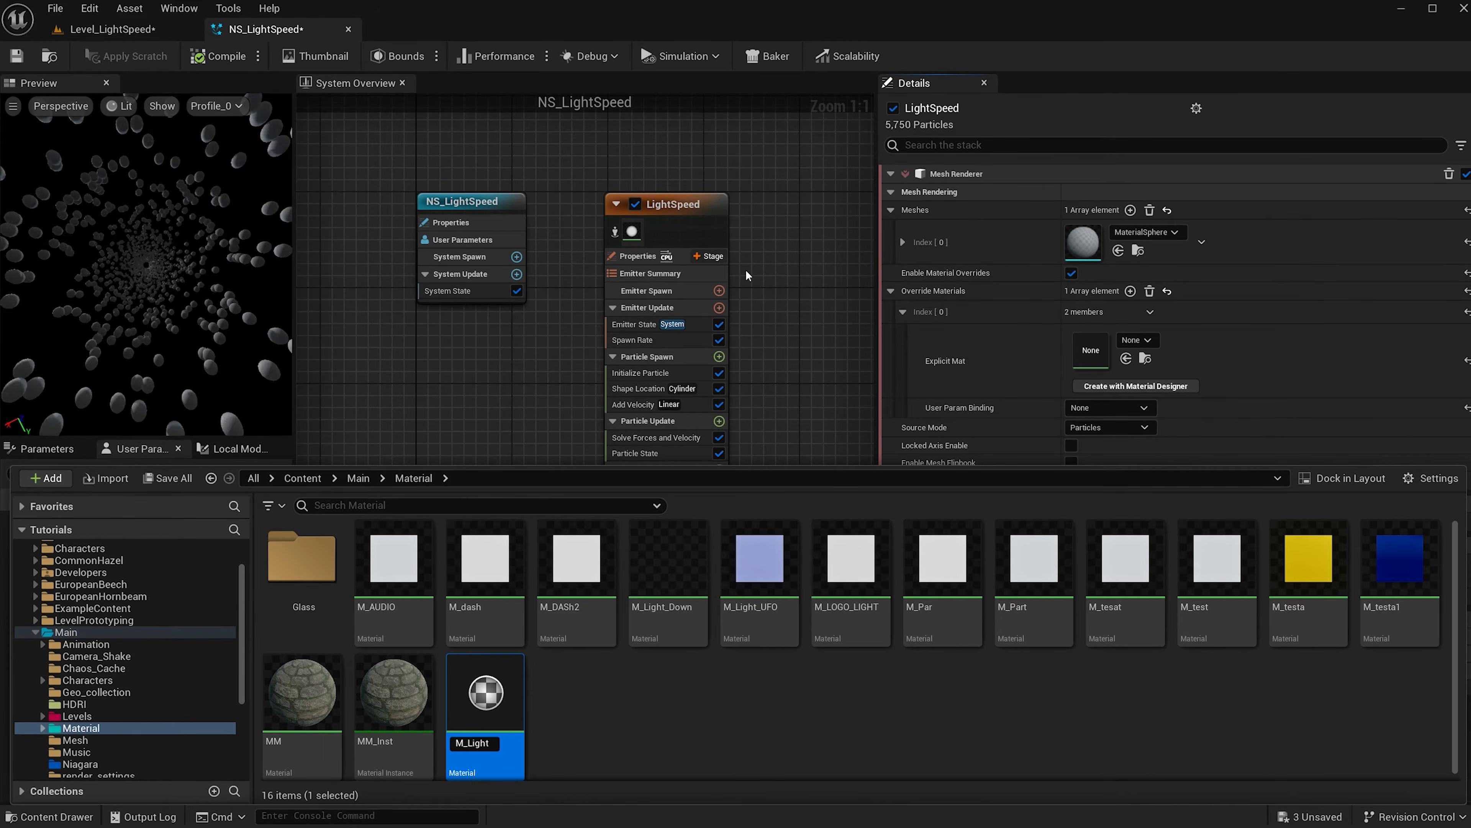
{"action": "key", "text": "Return"}
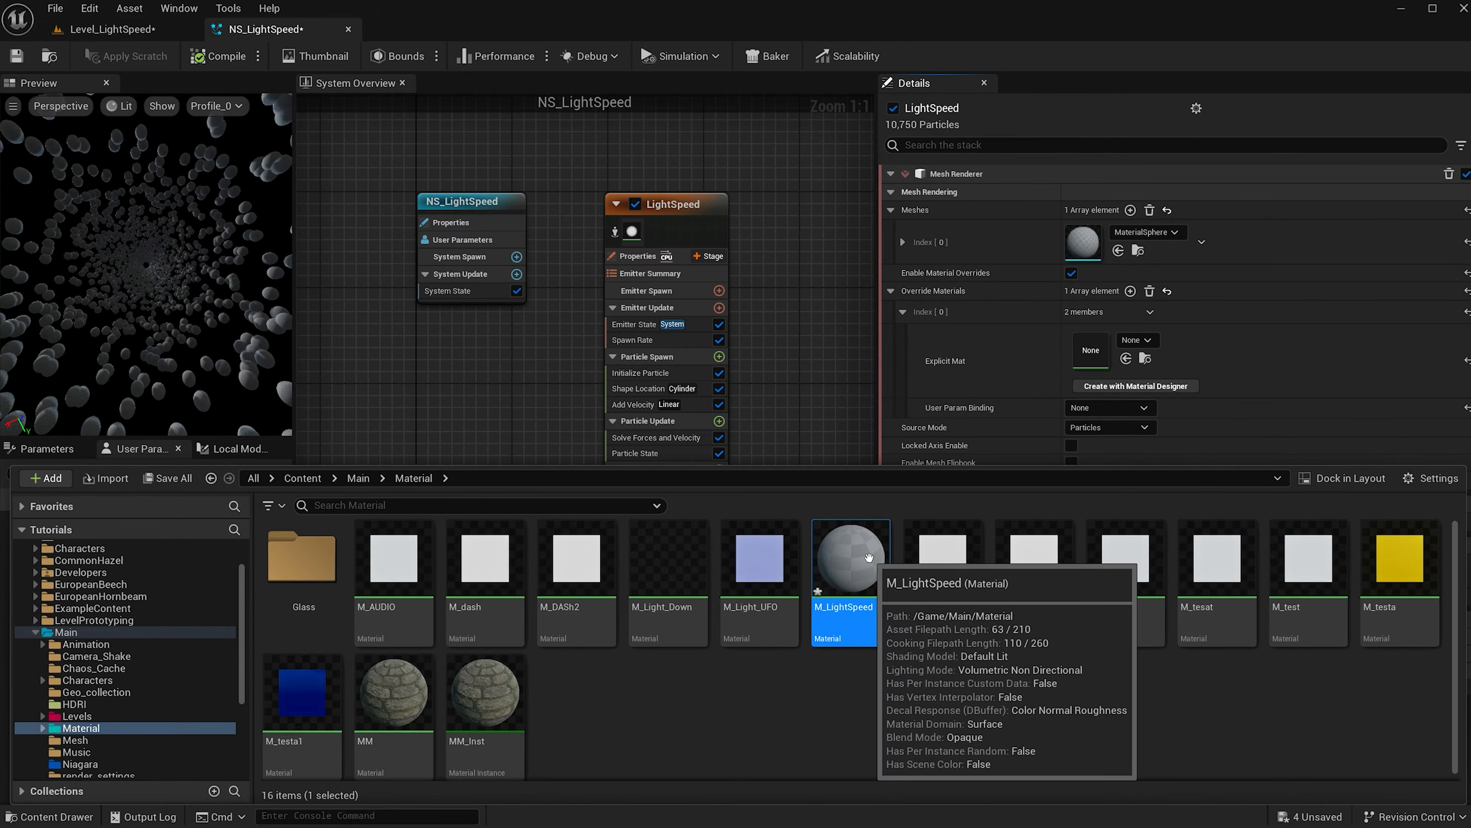
{"action": "double_click", "coordinate": [851, 557]}
Wire a Particle Color node's RGB into Base Color and Emissive Color, then apply the material.
{"action": "right_click", "coordinate": [618, 320]}
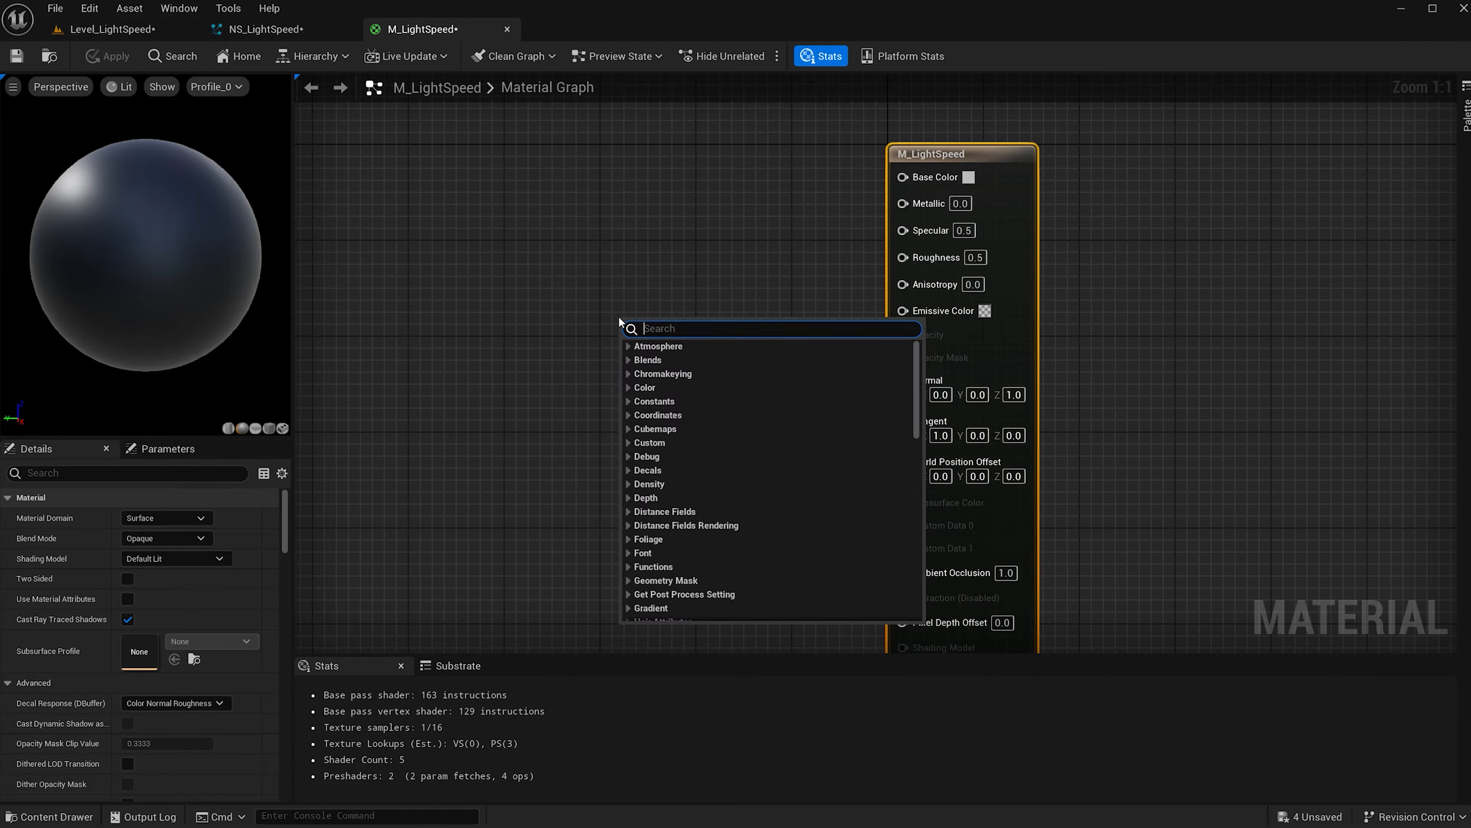
{"action": "type", "text": "partic"}
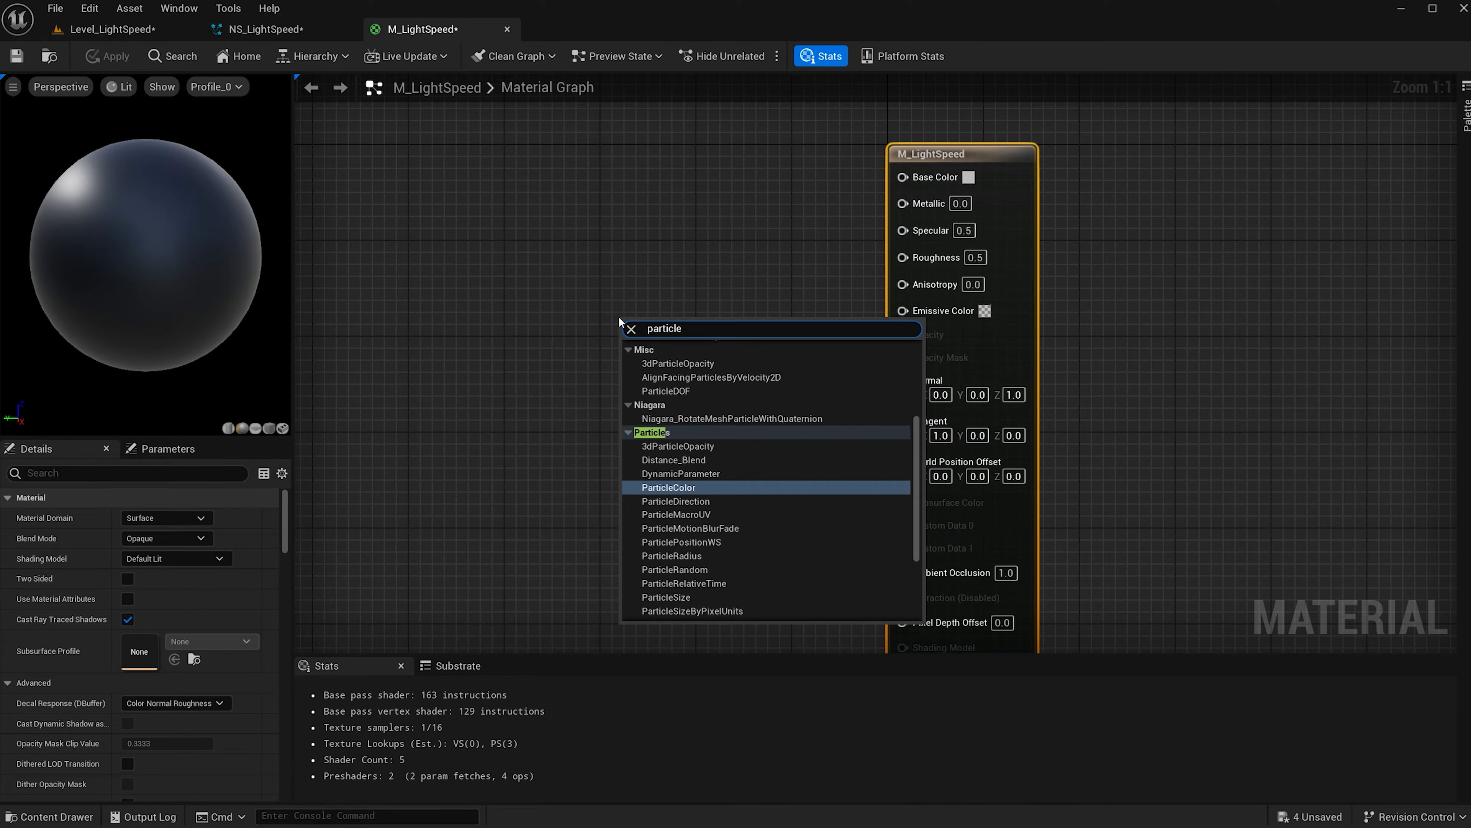
{"action": "type", "text": "le"}
{"action": "left_click", "coordinate": [712, 489]}
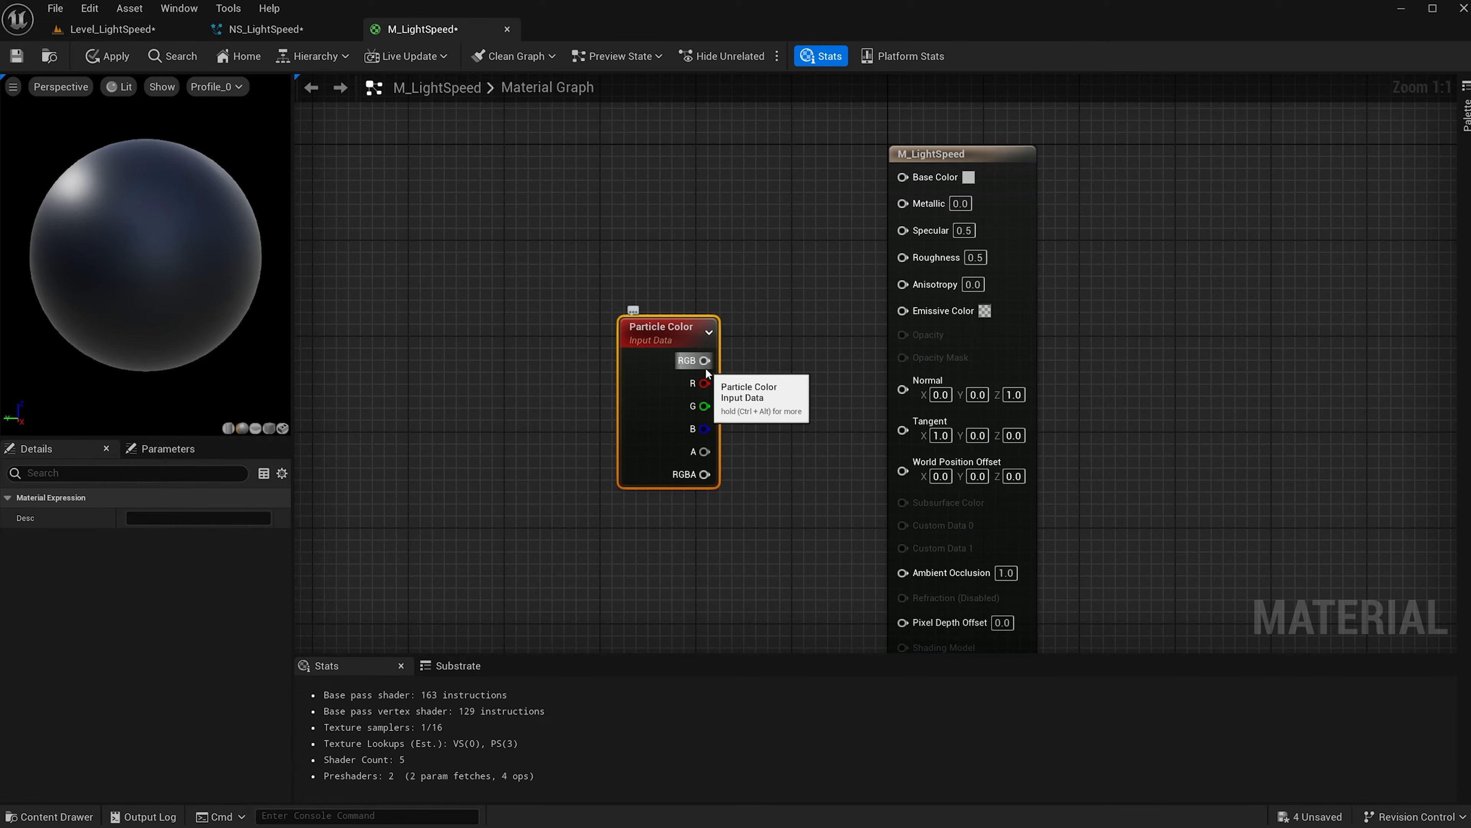
{"action": "left_click_drag", "start_coordinate": [704, 360], "coordinate": [902, 175]}
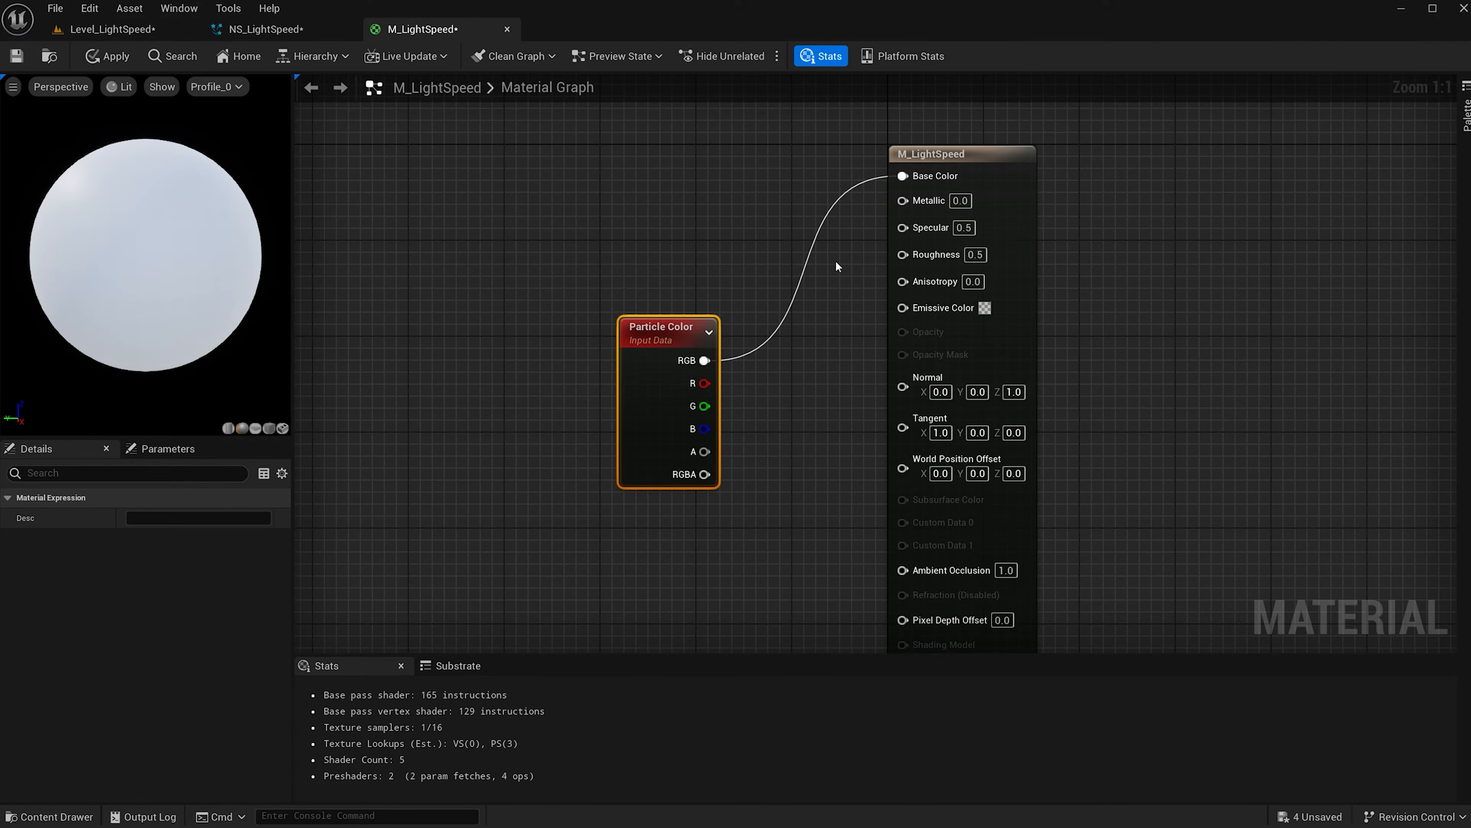
{"action": "left_click_drag", "start_coordinate": [703, 361], "coordinate": [903, 307]}
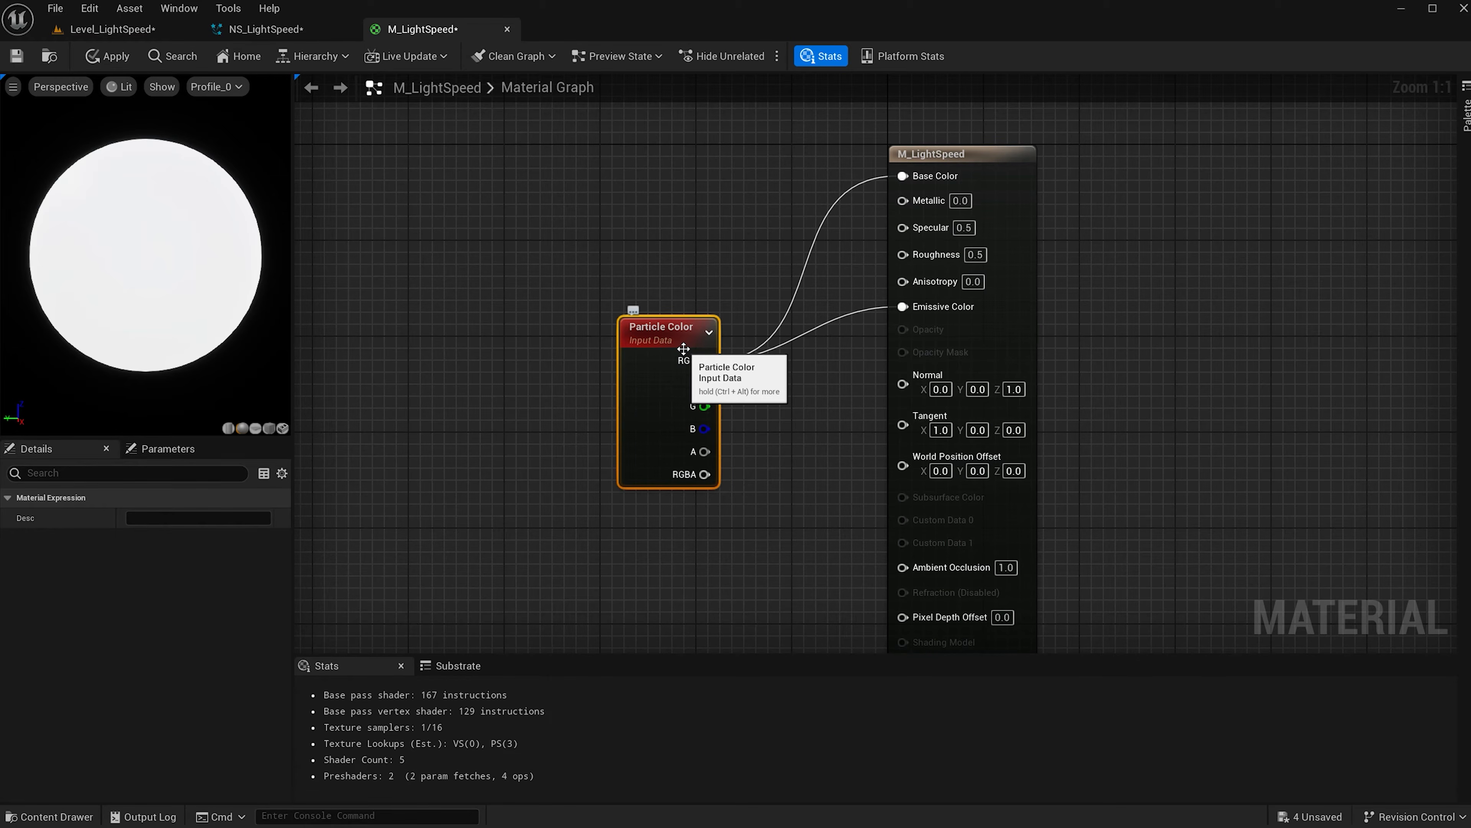
{"action": "left_click", "coordinate": [237, 36]}
{"action": "left_click", "coordinate": [386, 33]}
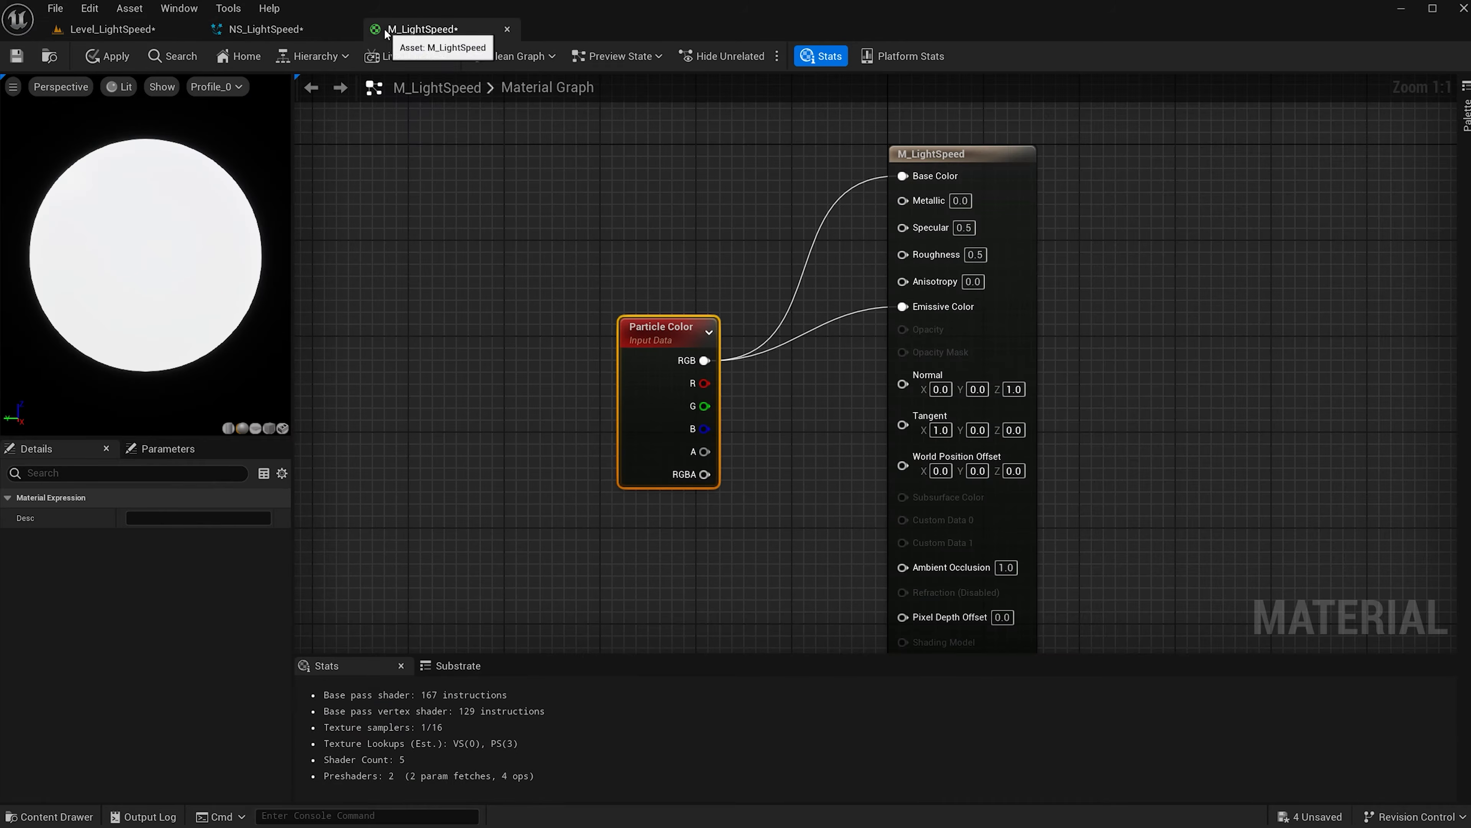
{"action": "left_click", "coordinate": [104, 56]}
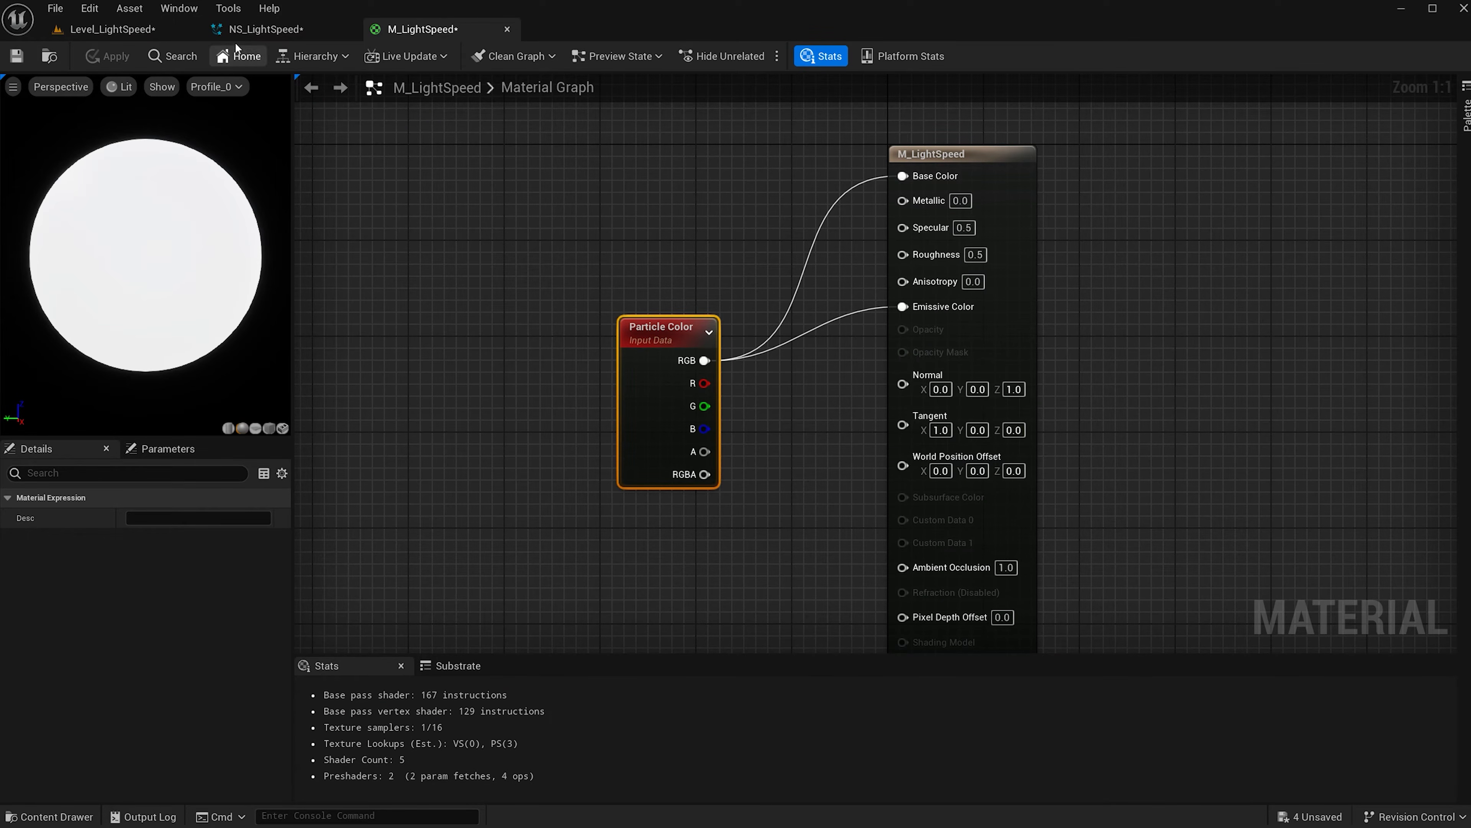
{"action": "left_click", "coordinate": [254, 30]}
Assign M_LightSpeed to the Mesh Renderer's Explicit Mat override slot.
{"action": "key", "text": "ctrl+space"}
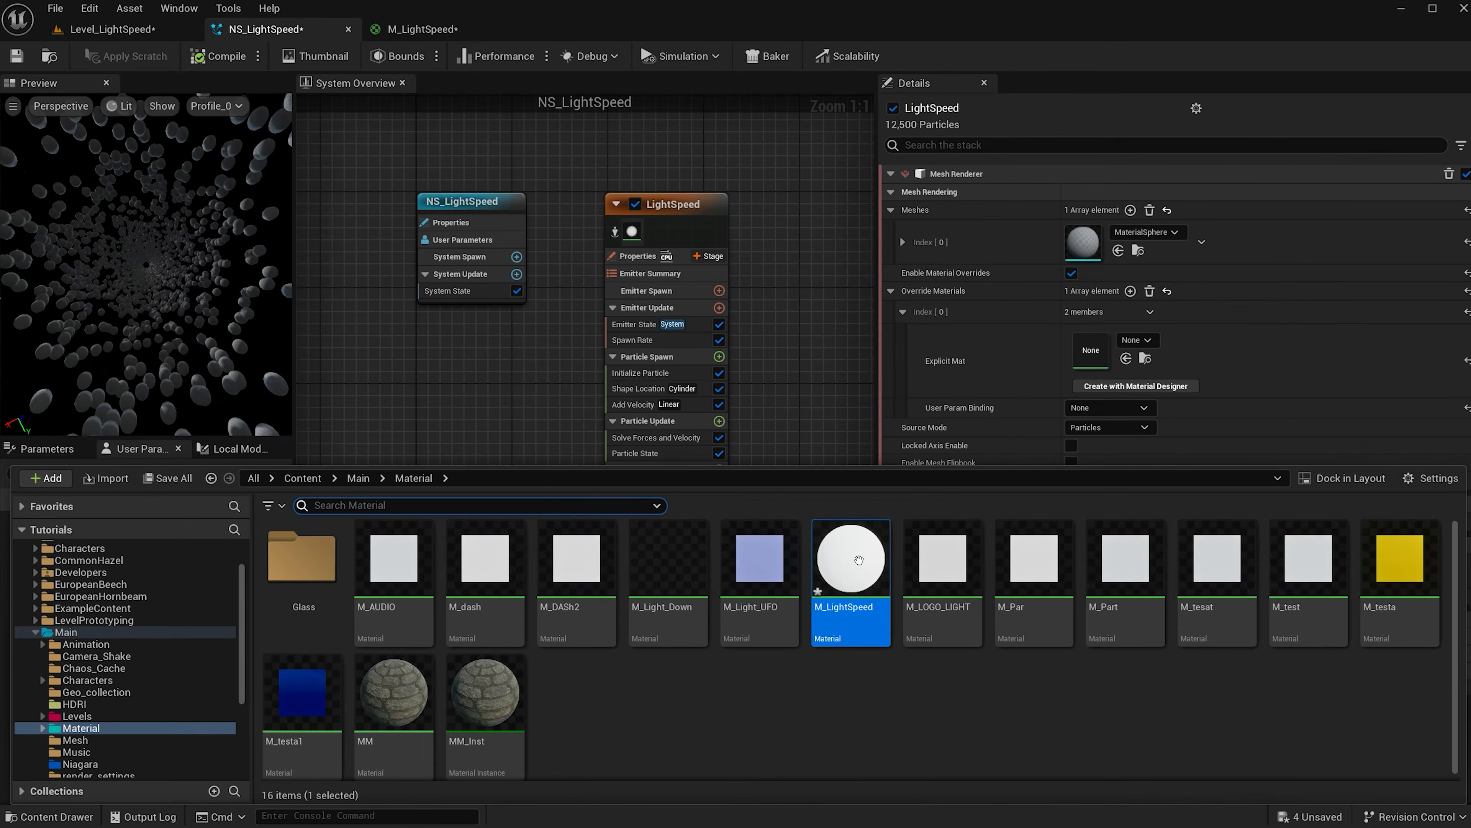
{"action": "left_click_drag", "start_coordinate": [861, 577], "coordinate": [1091, 351]}
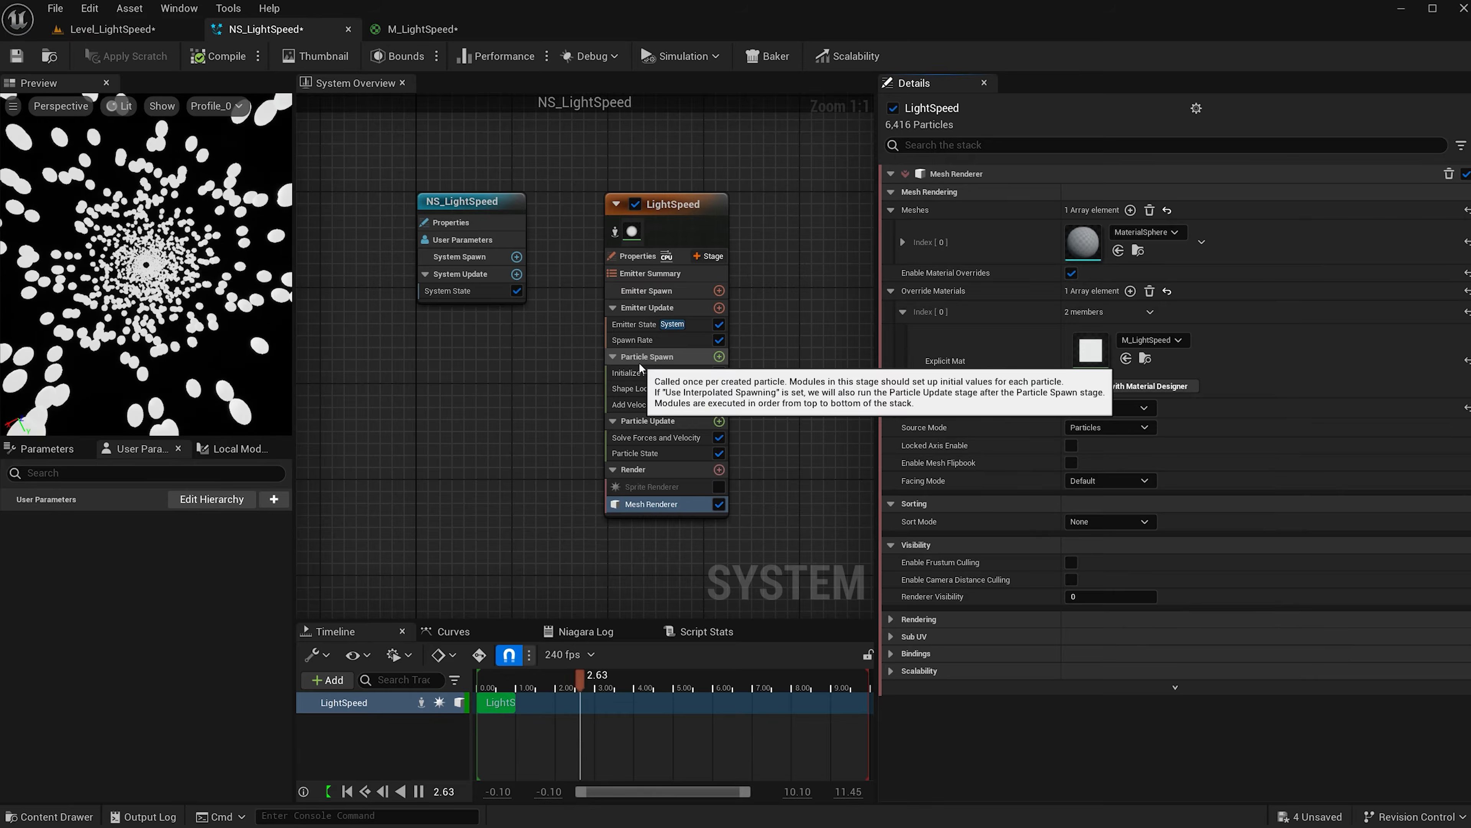
{"action": "left_click", "coordinate": [642, 374]}
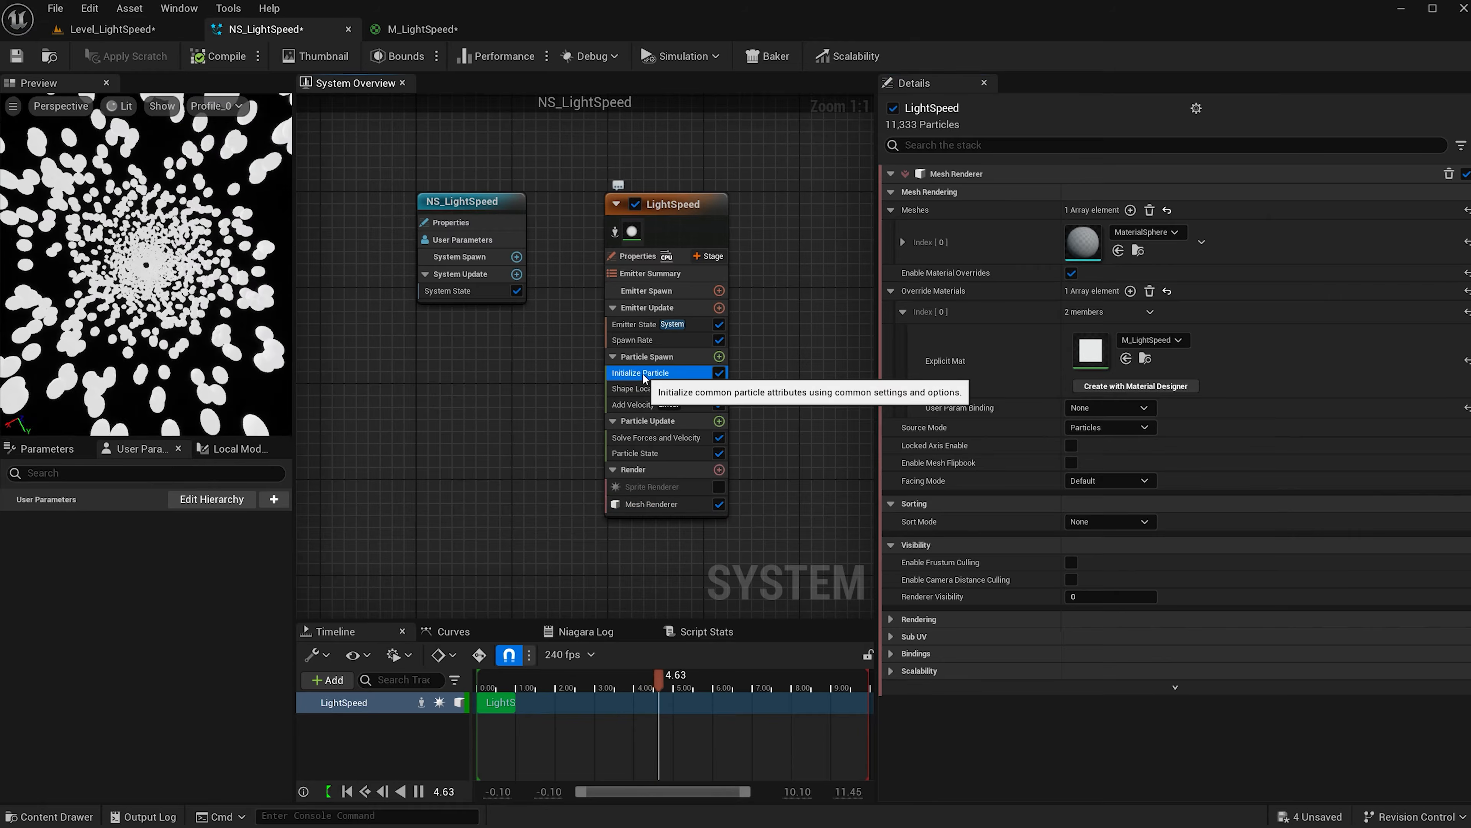
Switch Initialize Particle colour to Random Range, with a saturated blue minimum at value 50.
{"action": "left_click", "coordinate": [1105, 274]}
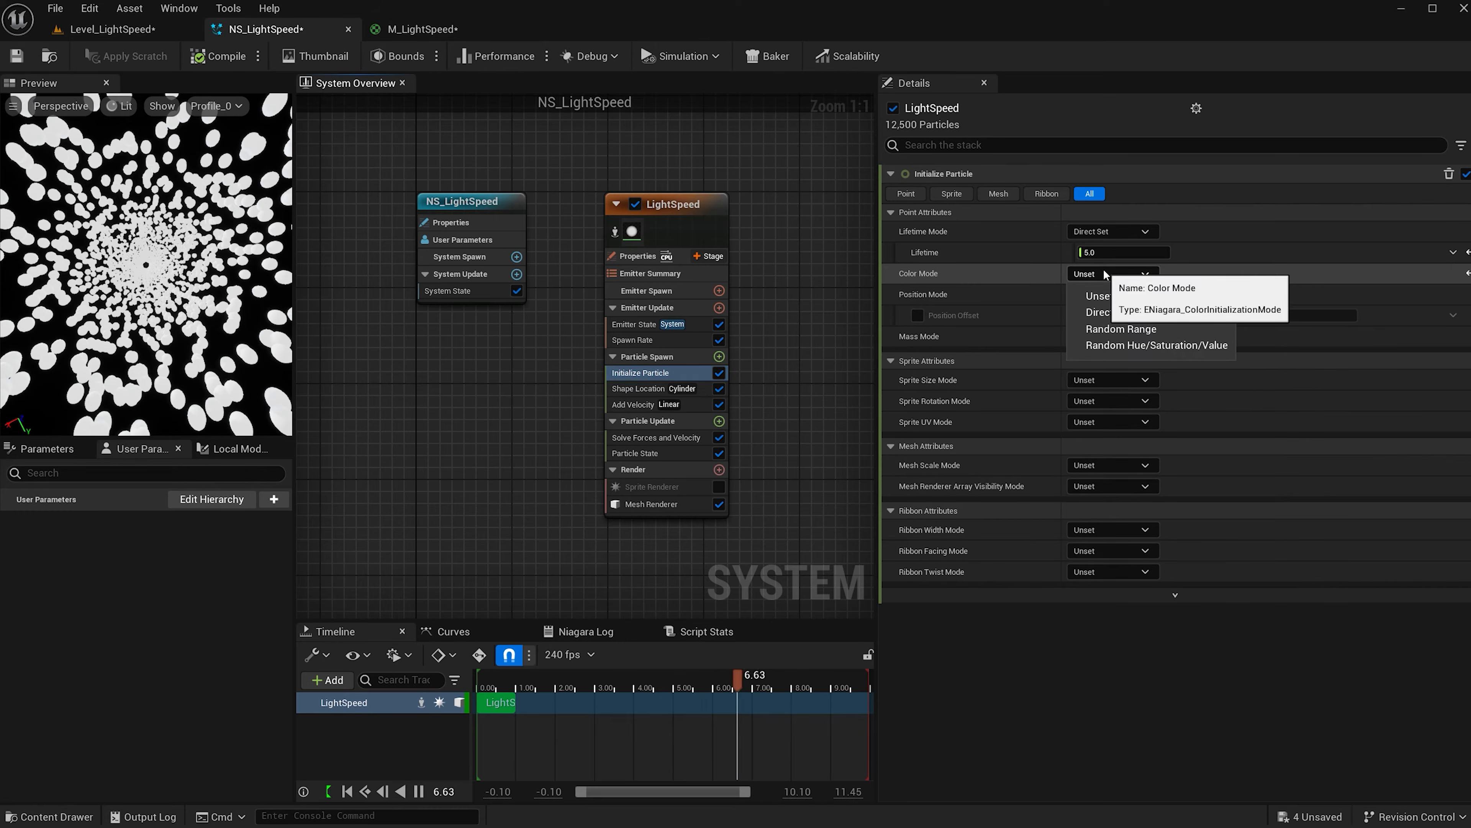
{"action": "left_click", "coordinate": [1121, 329]}
{"action": "left_click", "coordinate": [1130, 296]}
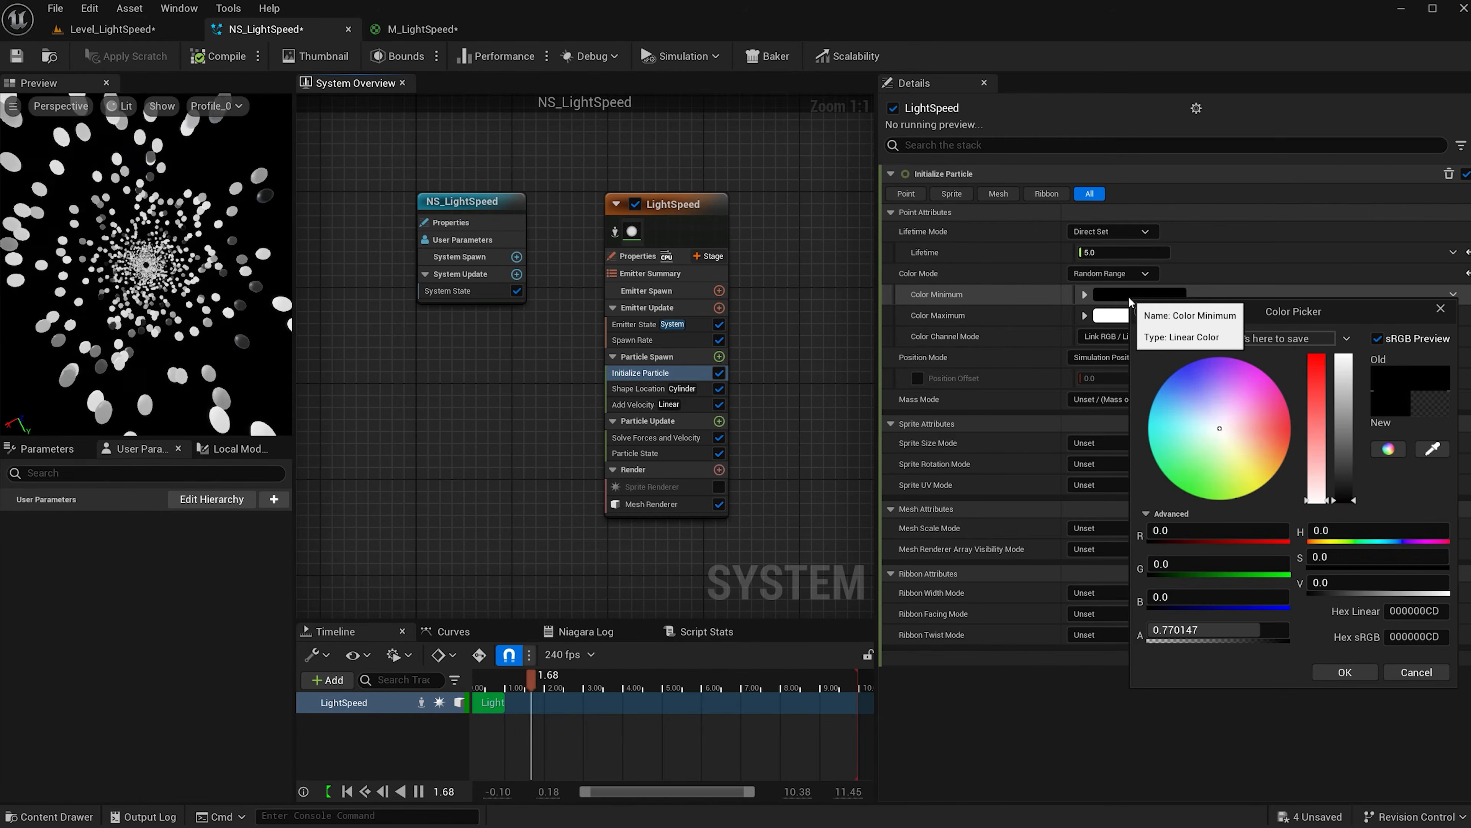
{"action": "left_click_drag", "start_coordinate": [1214, 421], "coordinate": [1177, 372]}
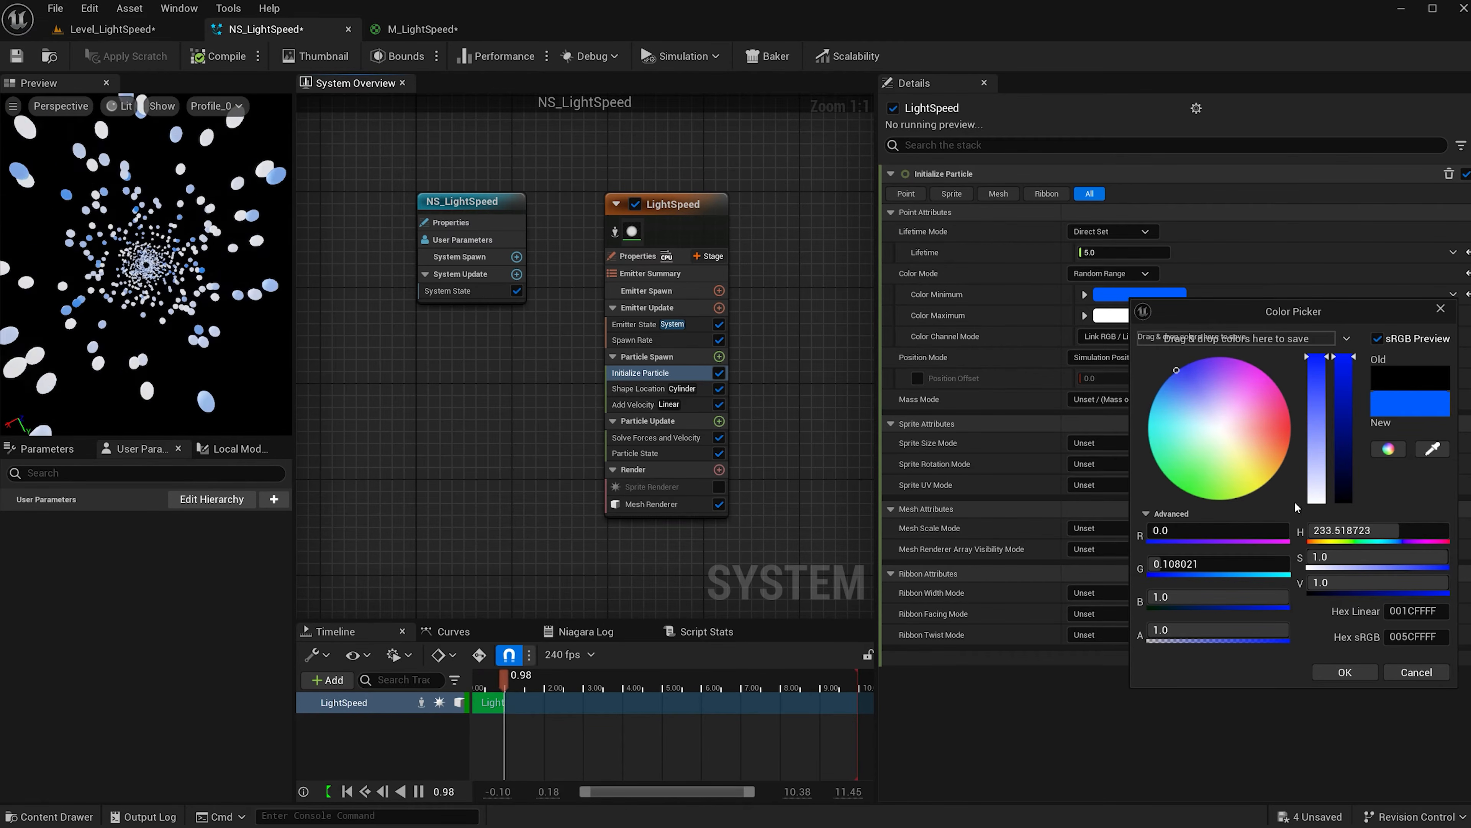
{"action": "left_click", "coordinate": [1329, 583]}
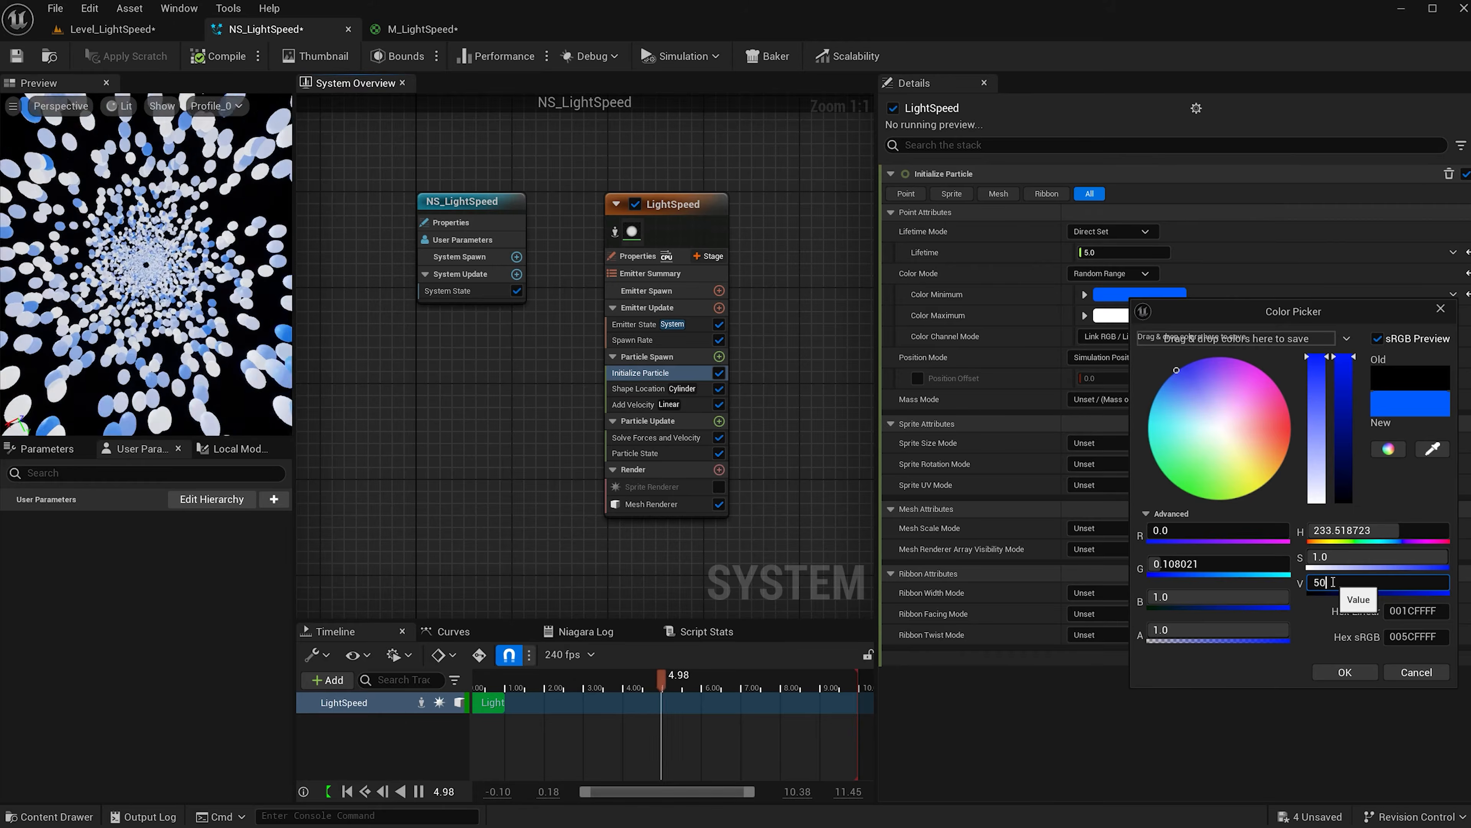
{"action": "type", "text": "50"}
{"action": "key", "text": "Return"}
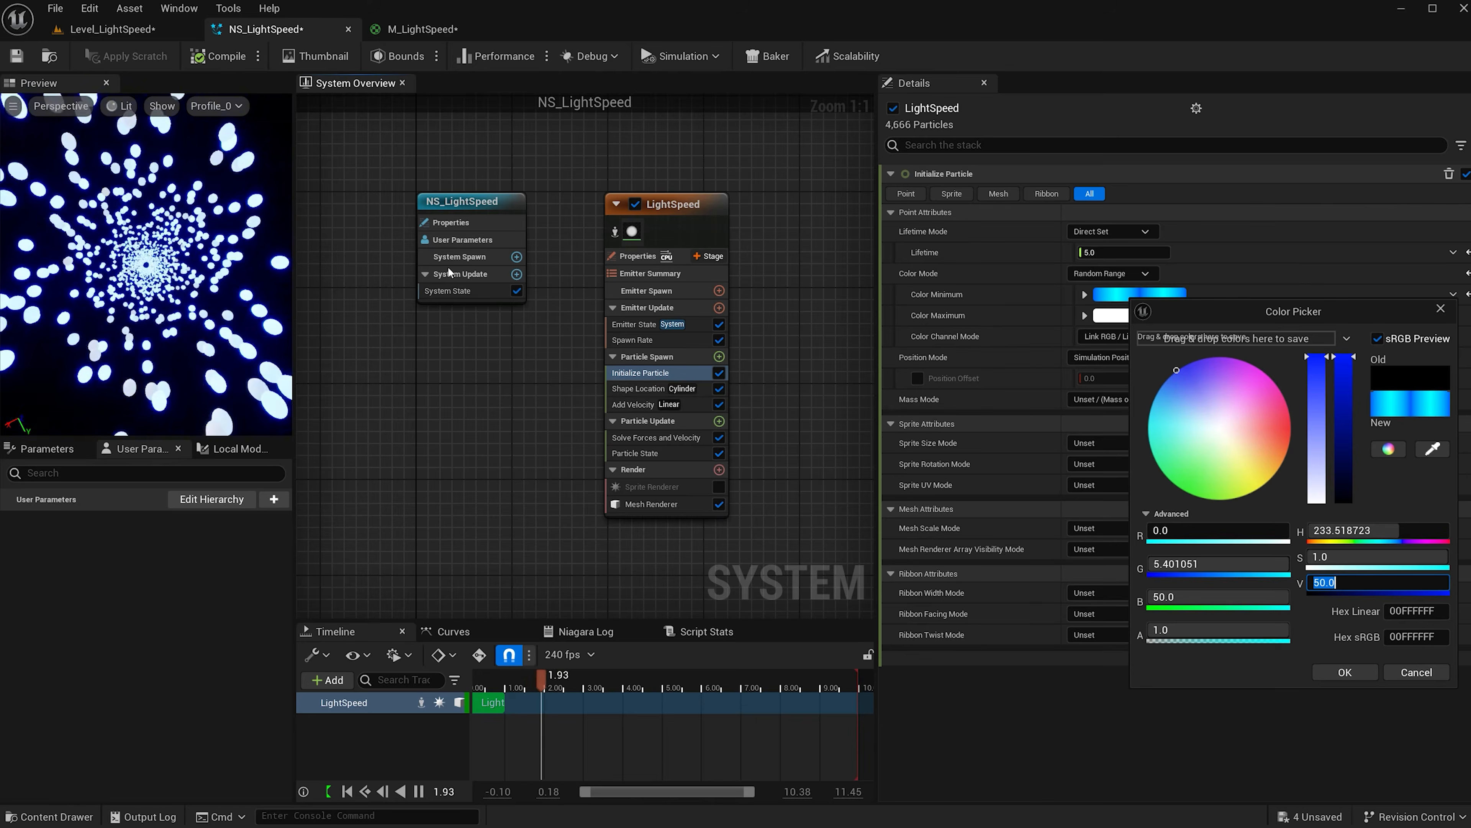
{"action": "left_click", "coordinate": [1341, 672]}
Set the maximum particle colour to fully saturated cyan at value 75.
{"action": "left_click", "coordinate": [1153, 315]}
{"action": "left_click", "coordinate": [1207, 445]}
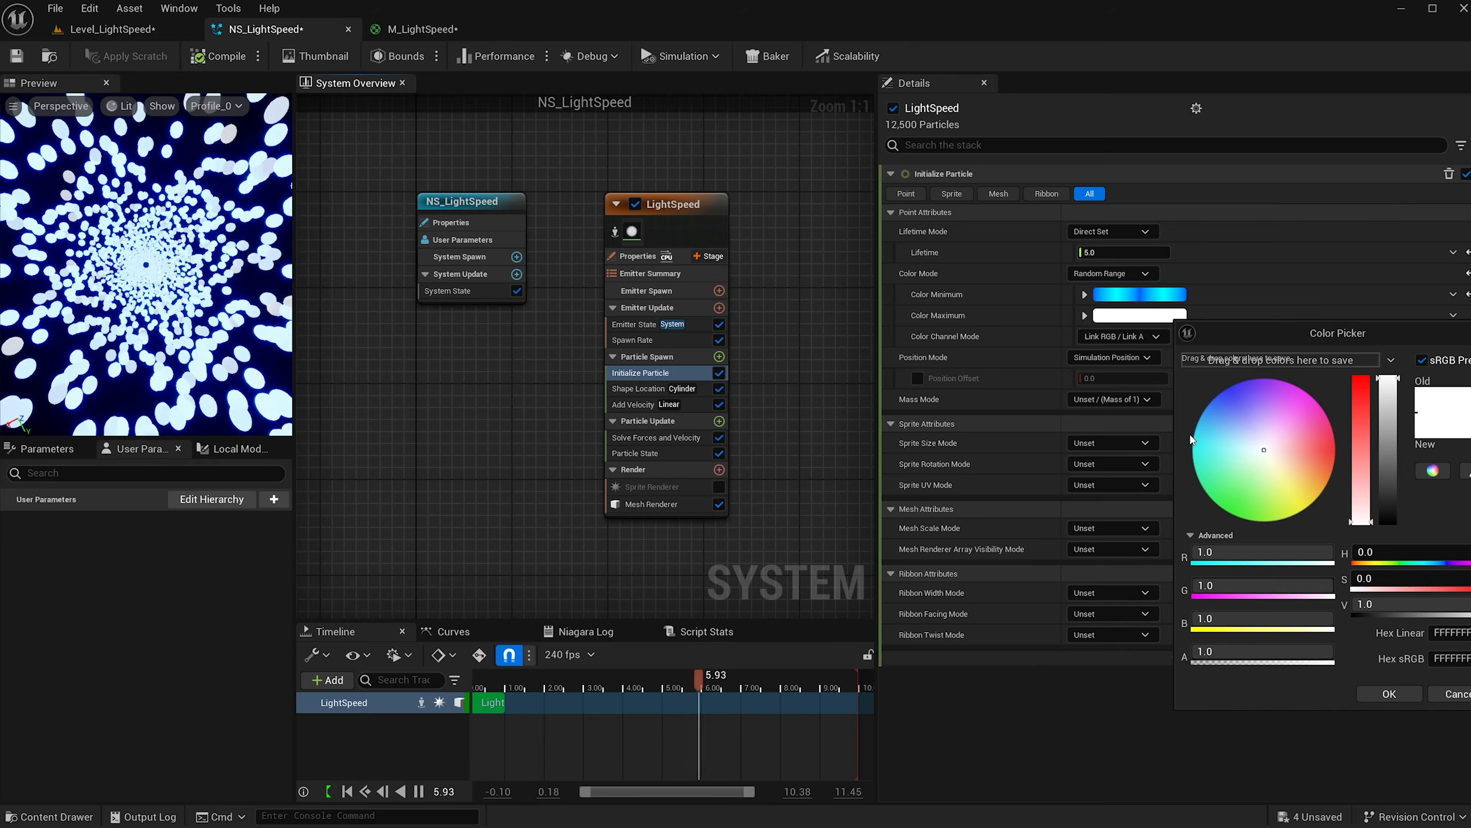
{"action": "left_click_drag", "start_coordinate": [1206, 445], "coordinate": [1193, 438]}
{"action": "left_click_drag", "start_coordinate": [1299, 335], "coordinate": [1191, 322]}
{"action": "left_click", "coordinate": [1295, 587]}
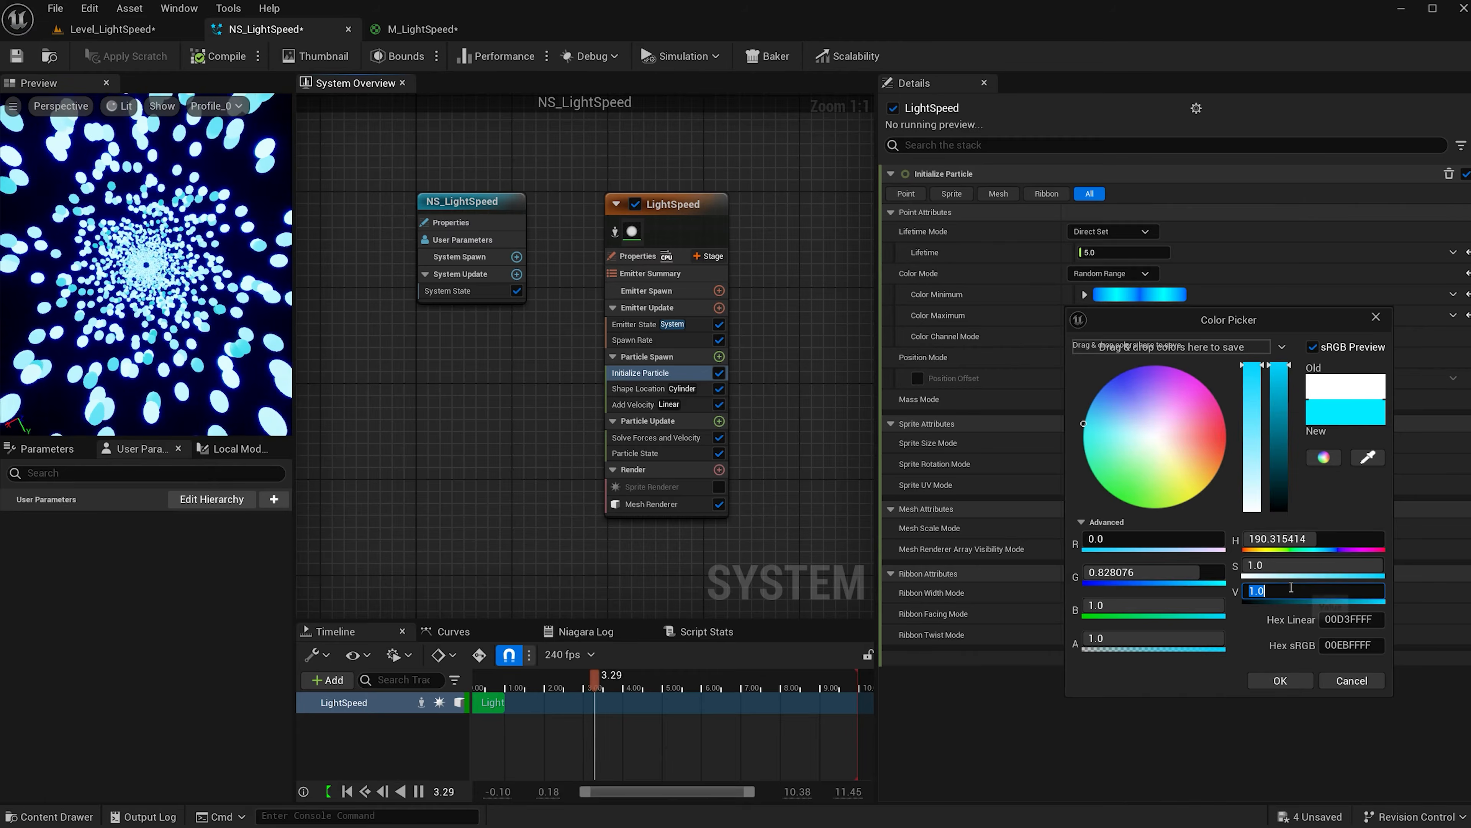
{"action": "type", "text": "75"}
{"action": "key", "text": "Return"}
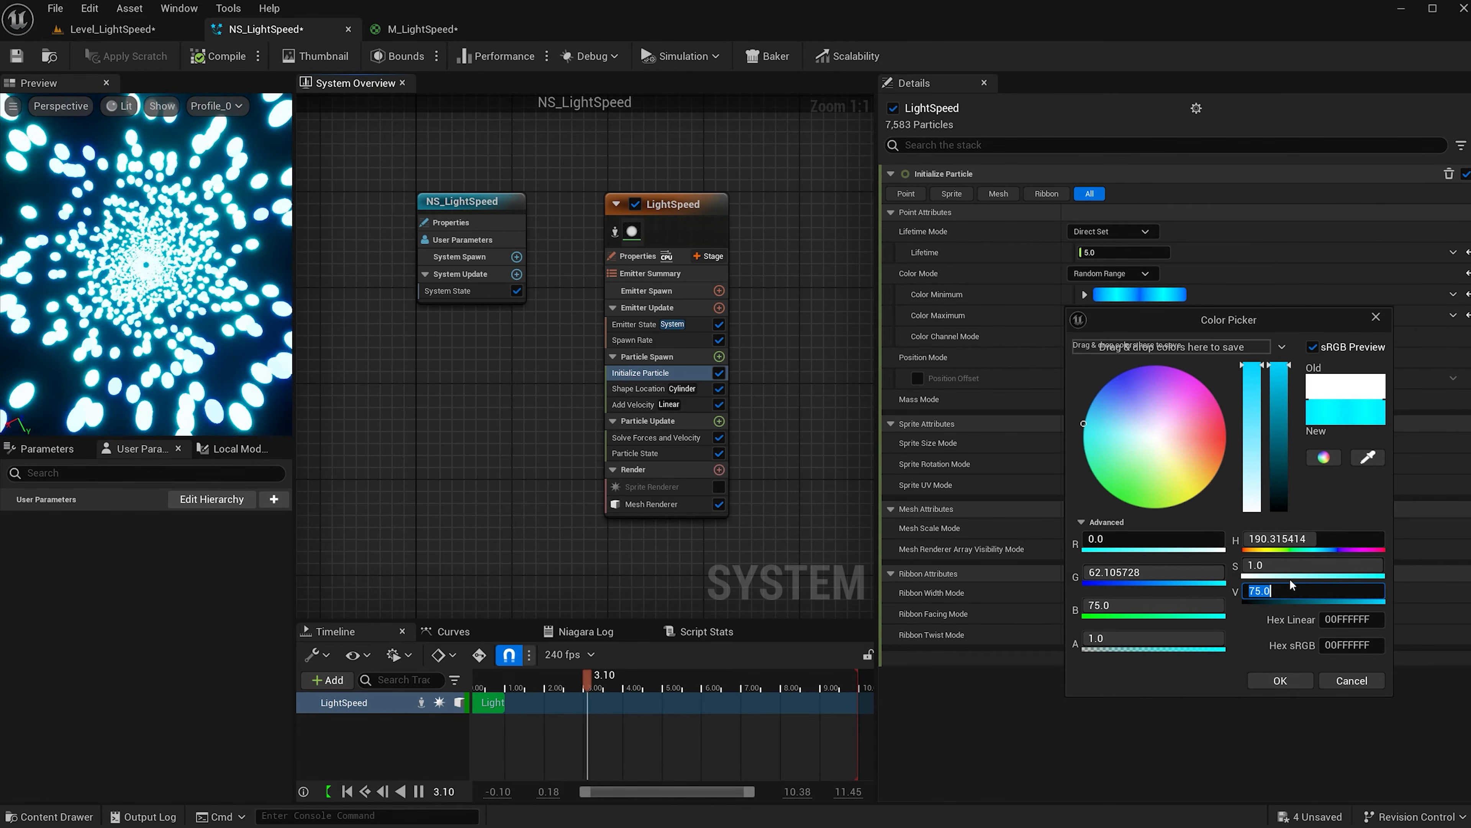
{"action": "left_click", "coordinate": [1280, 680]}
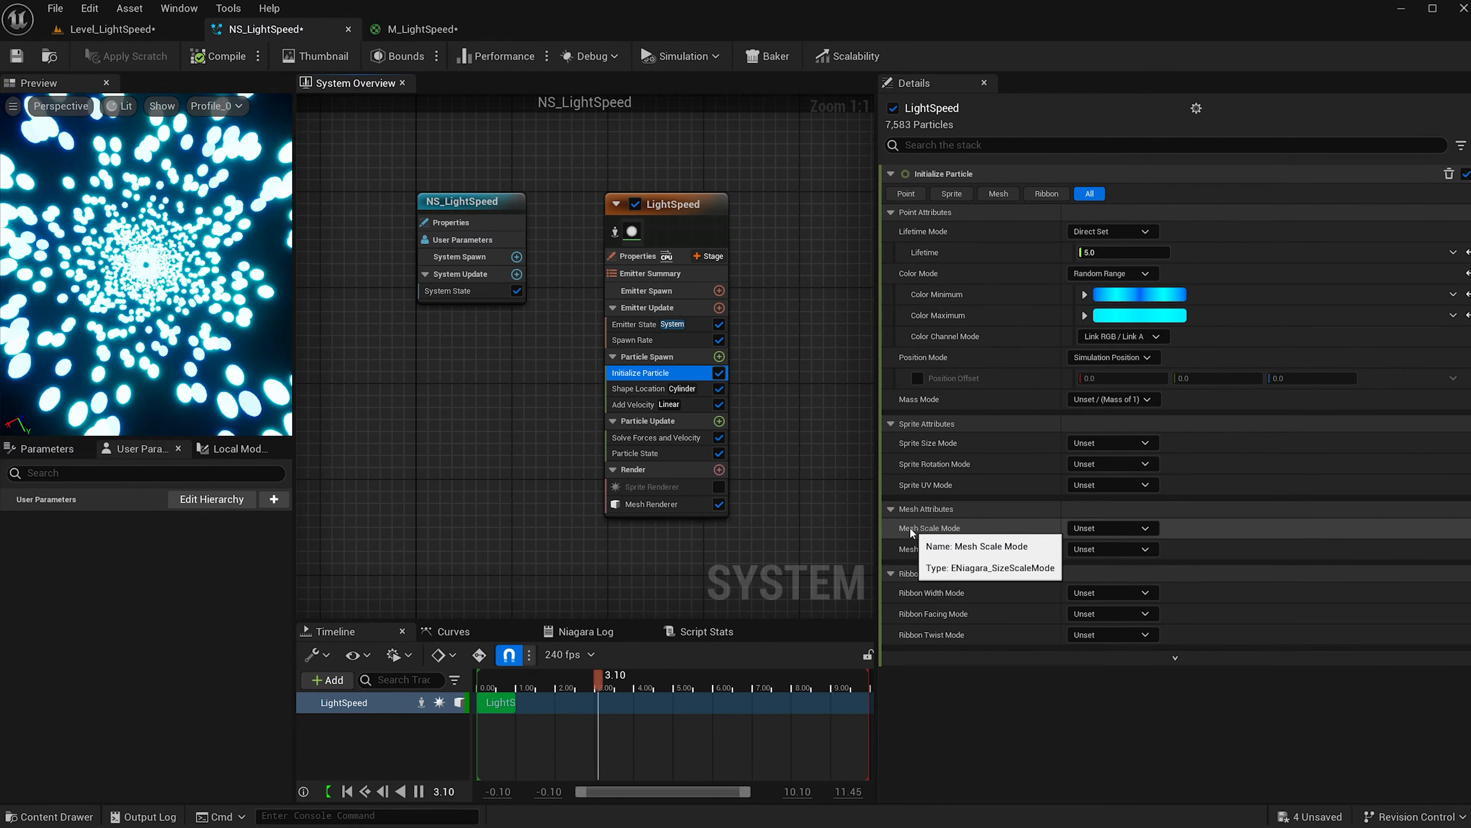
Make LightSpeed's Mesh Scale Mode Non-Uniform, driven by a Random Range Vector.
{"action": "left_click", "coordinate": [1117, 529]}
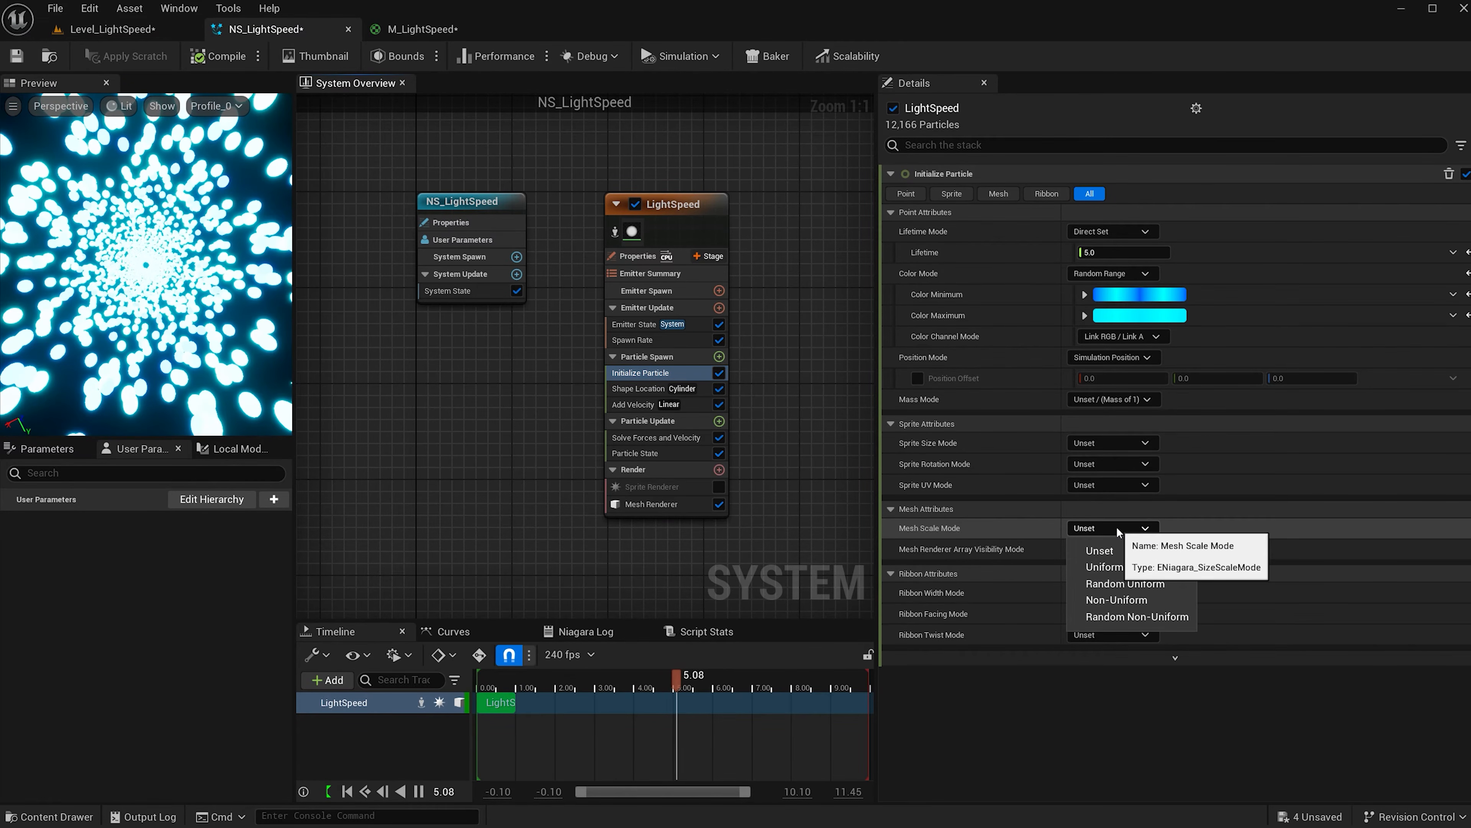
{"action": "left_click", "coordinate": [1129, 600]}
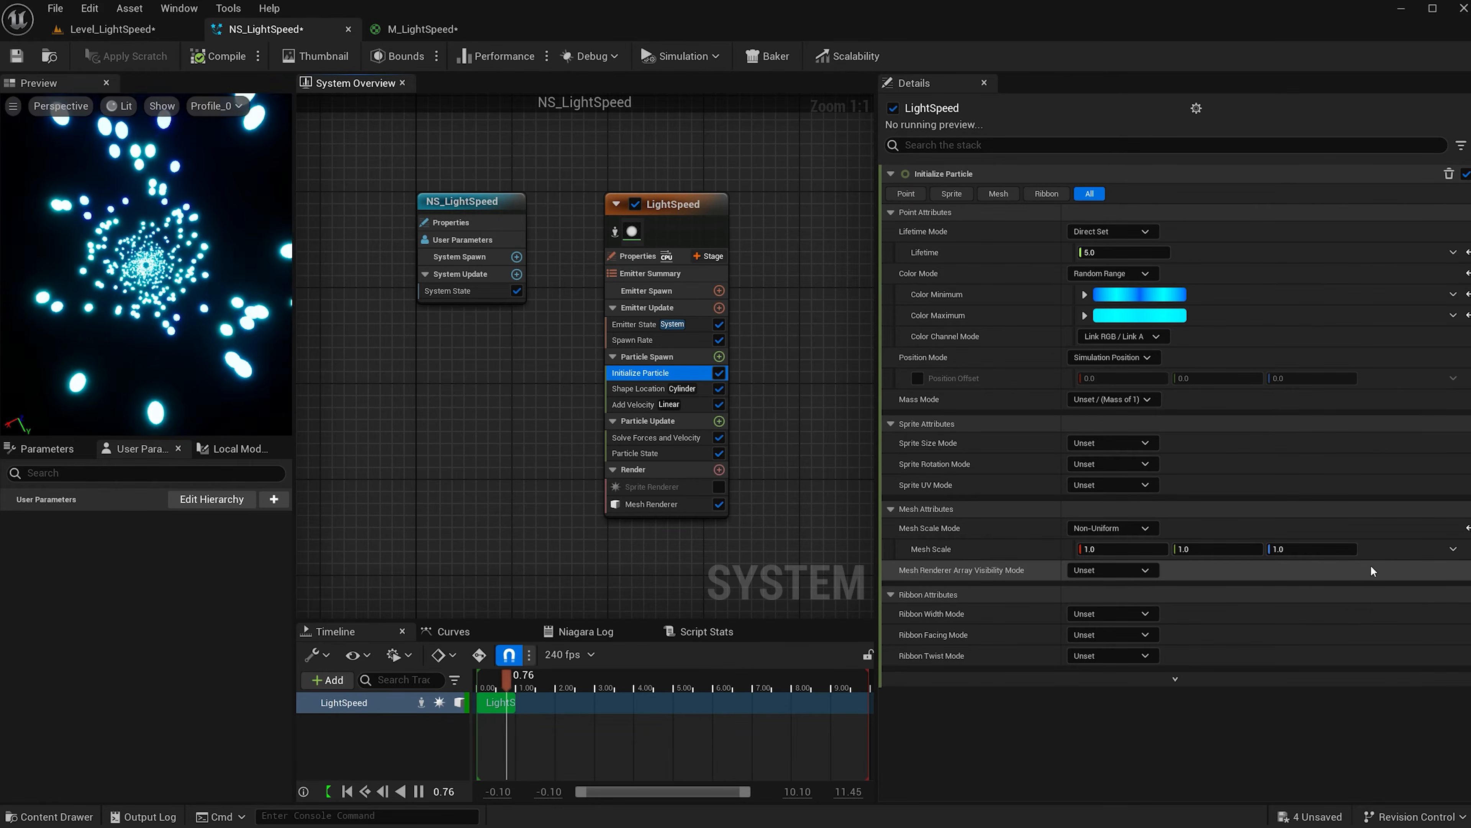
{"action": "left_click", "coordinate": [1452, 548]}
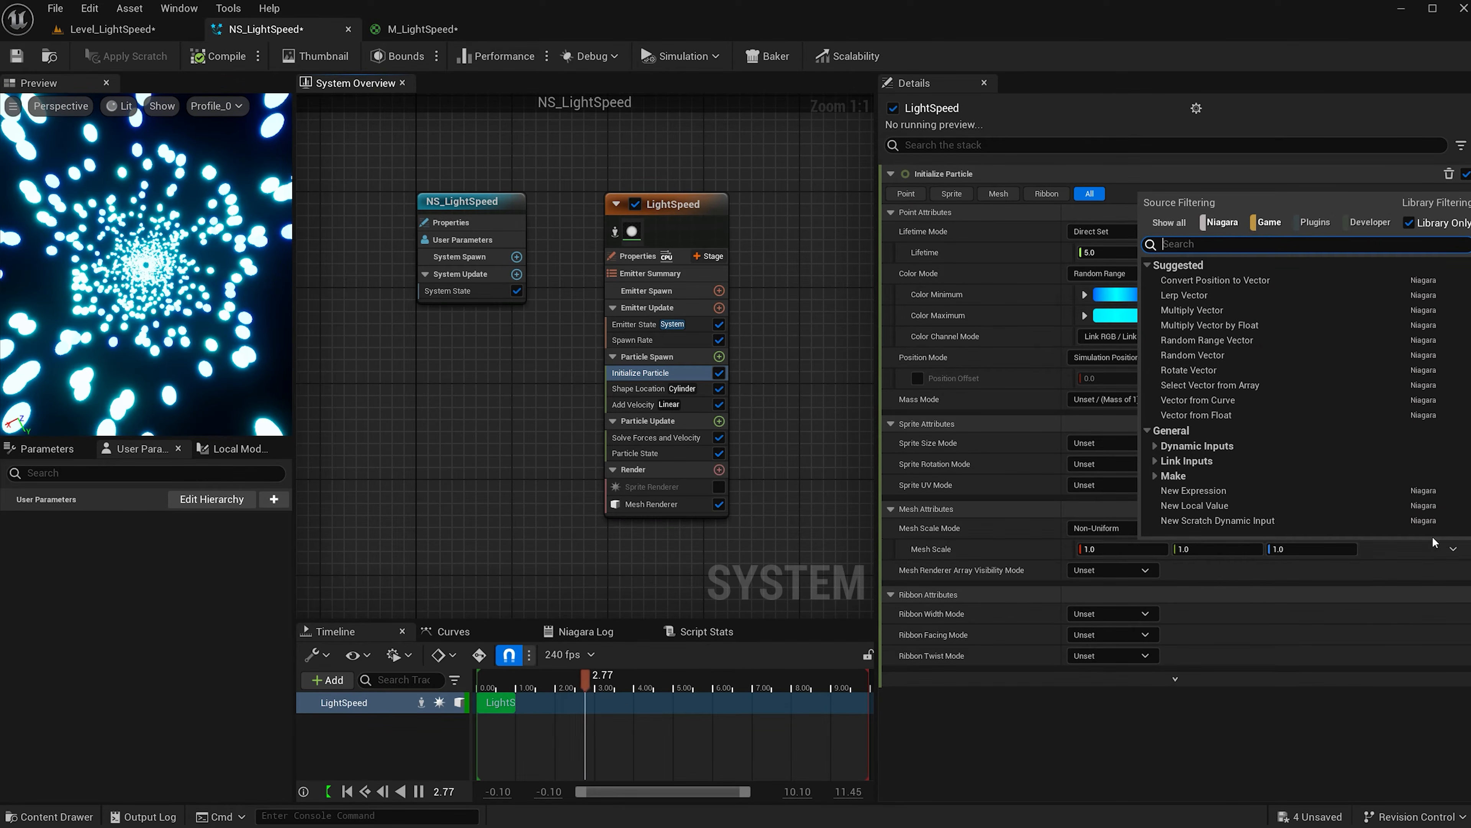
{"action": "left_click", "coordinate": [1224, 341]}
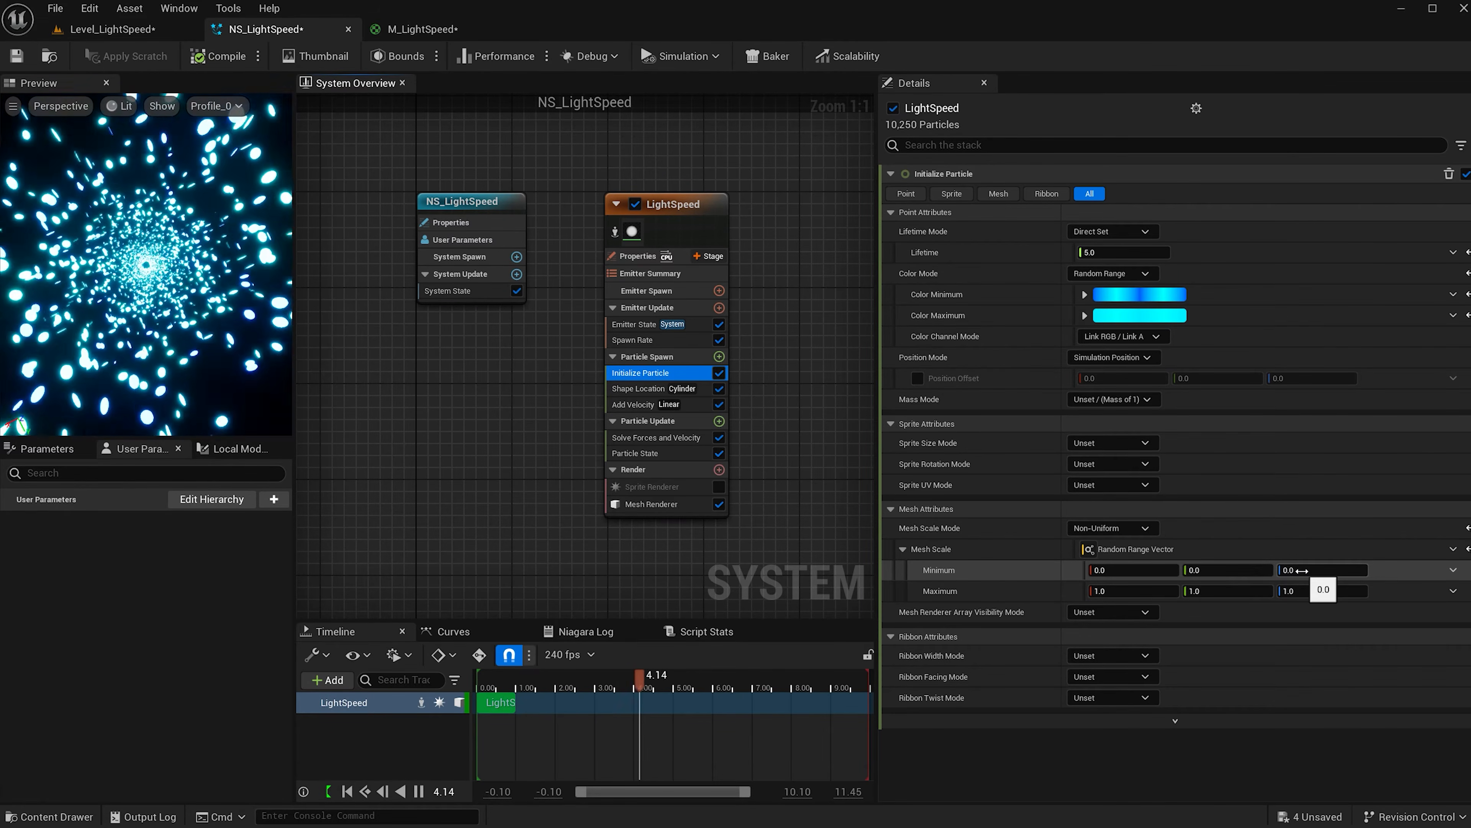
Set the mesh scale range from 0.05, 0.05, 1 to 0.15, 0.15, 5 for thin streaks.
{"action": "left_click", "coordinate": [1166, 570]}
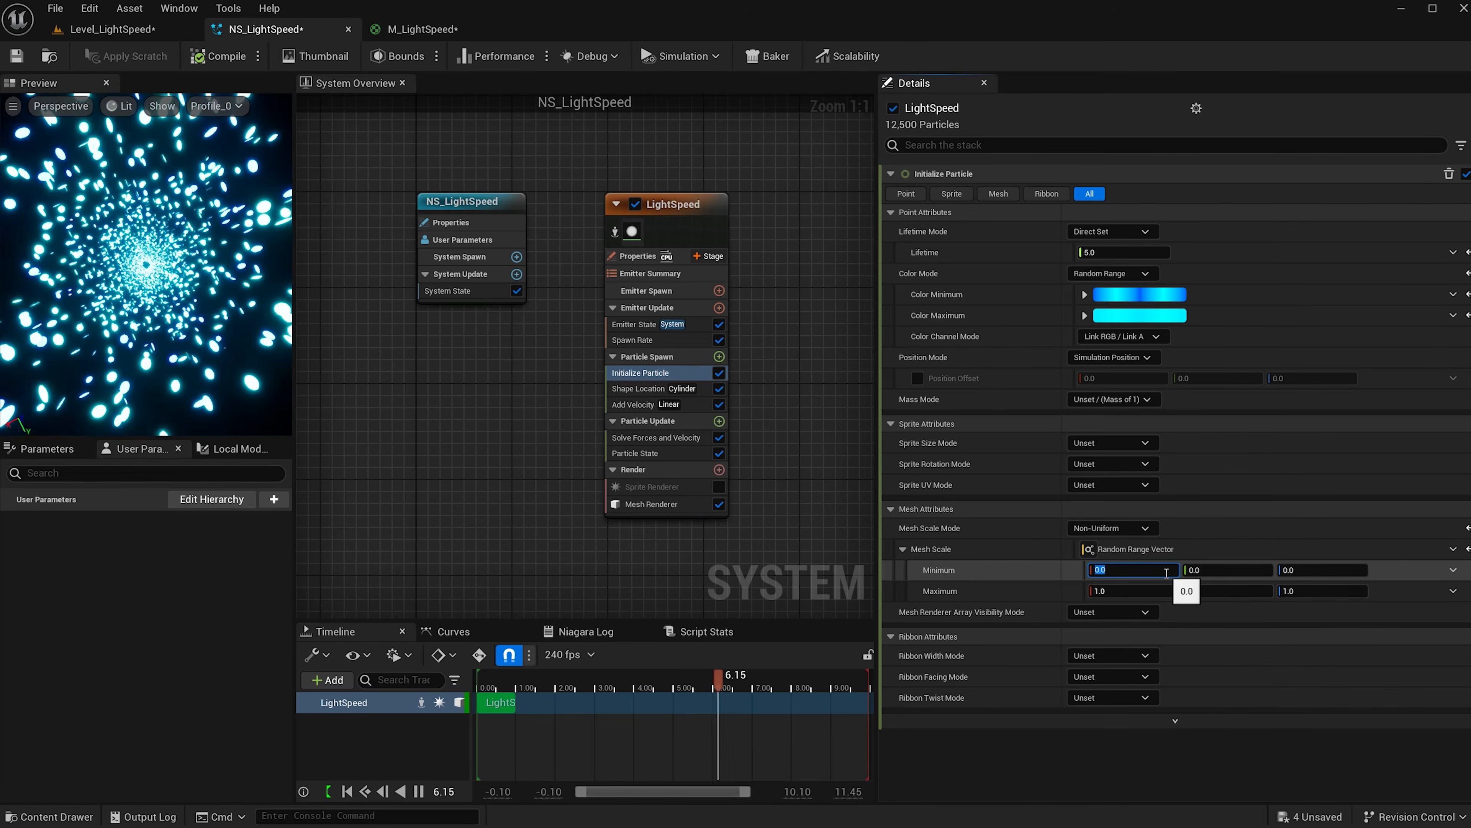
{"action": "type", "text": "0.05"}
{"action": "key", "text": "Return"}
{"action": "key", "text": "Tab"}
{"action": "type", "text": "0.05"}
{"action": "left_click", "coordinate": [1120, 591]}
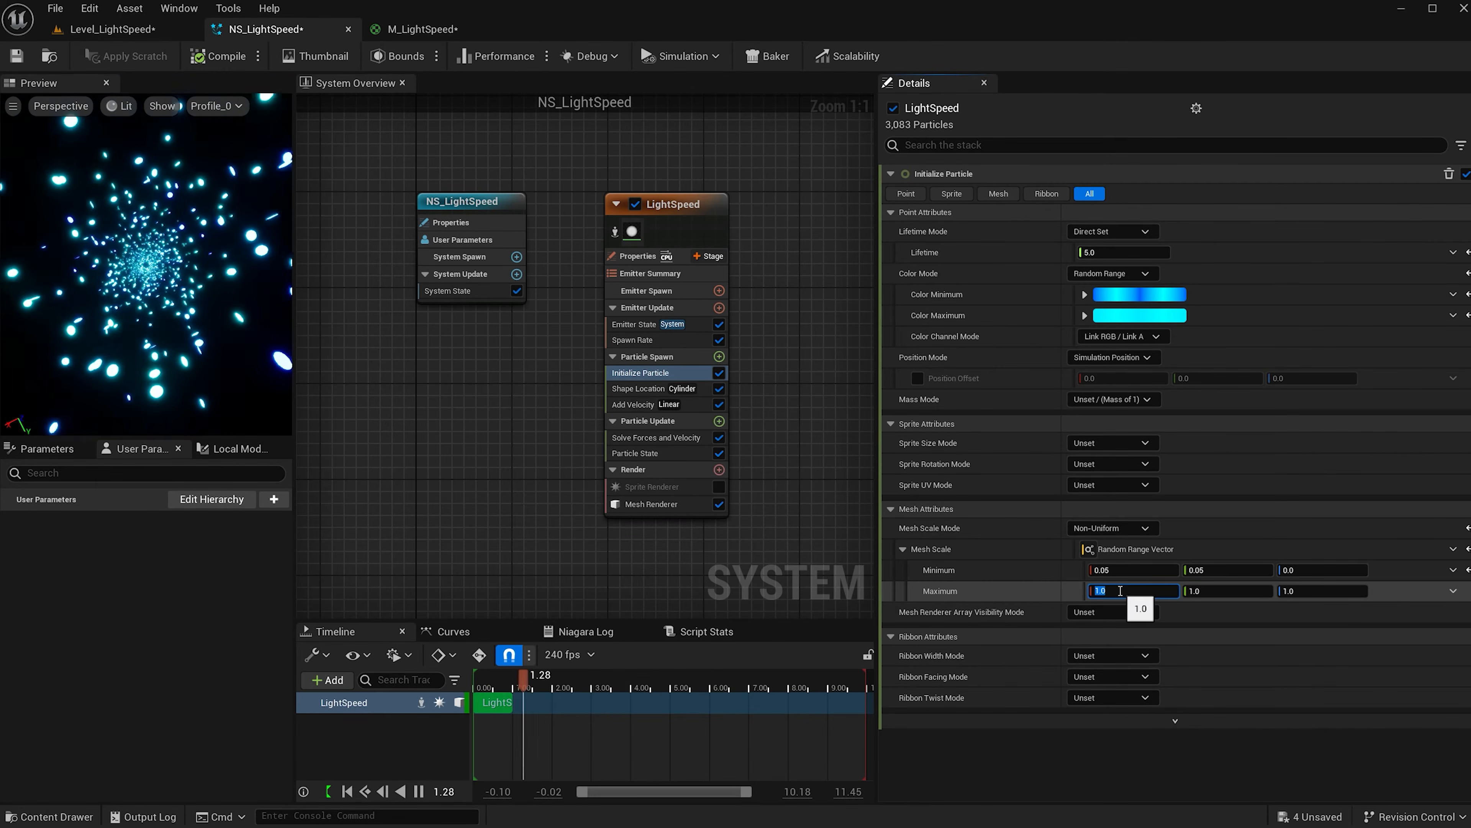
{"action": "type", "text": "."}
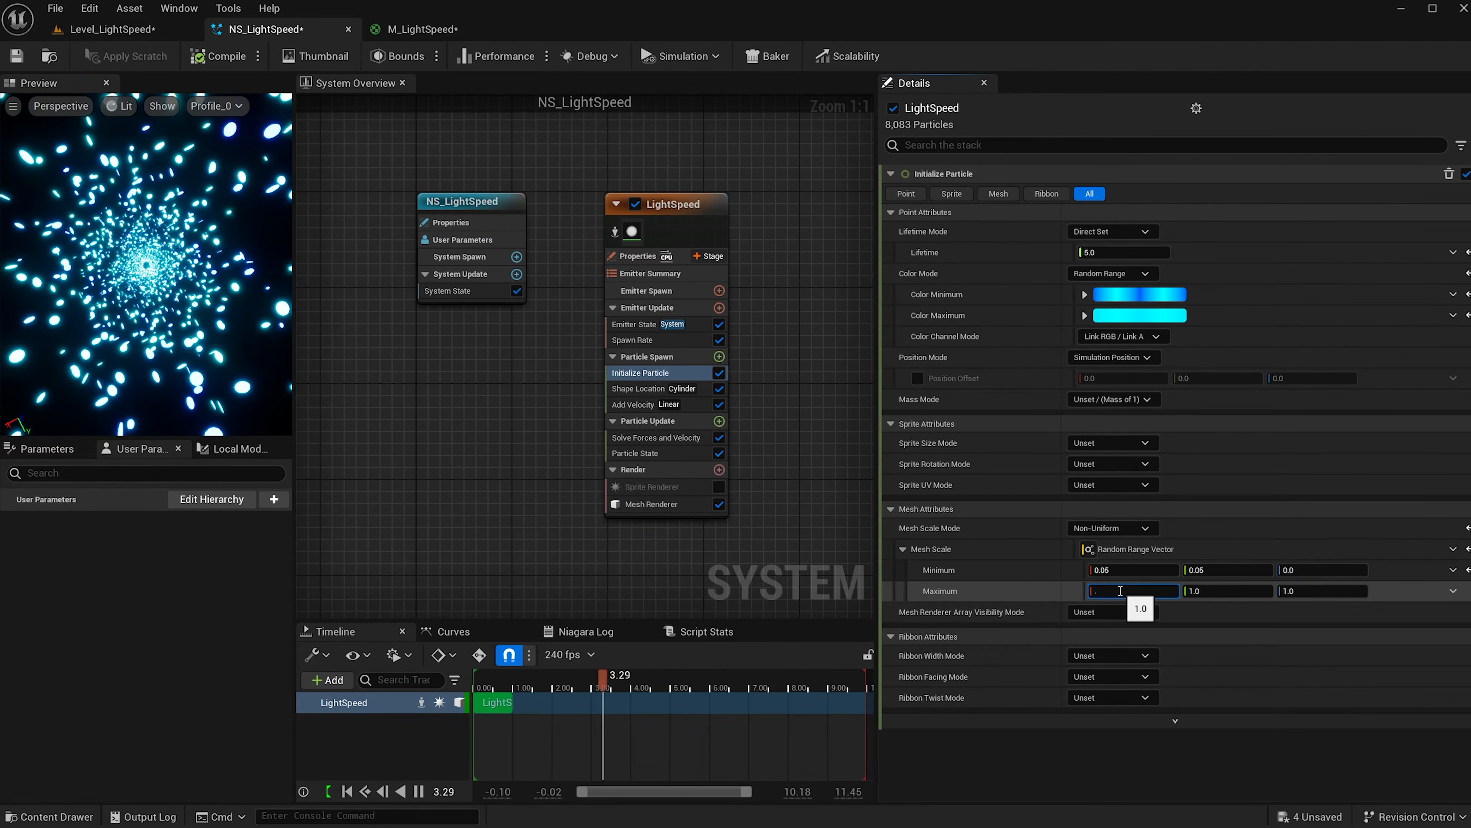
{"action": "type", "text": "15"}
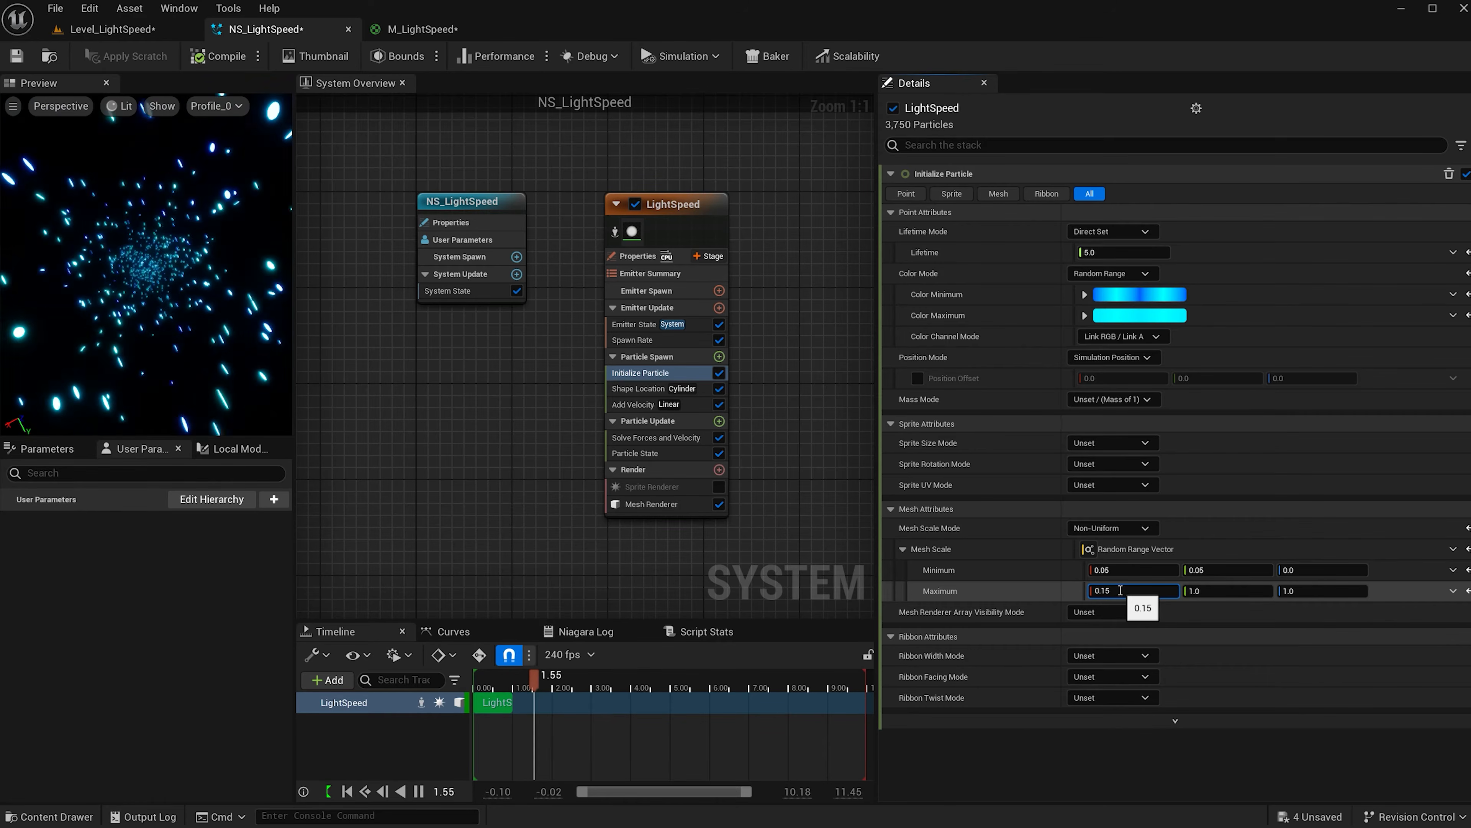
{"action": "left_click", "coordinate": [1191, 590]}
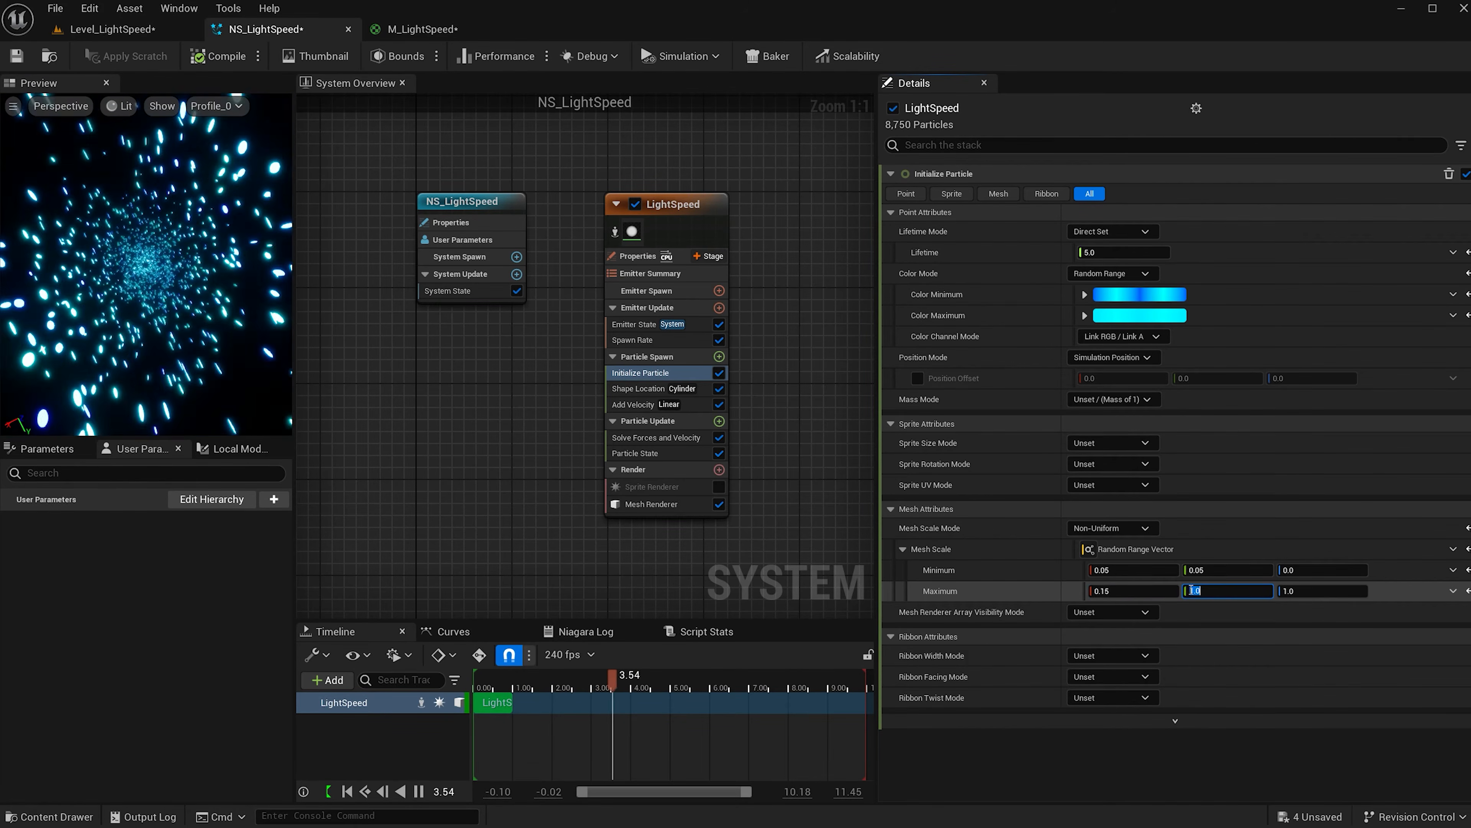
{"action": "type", "text": "0.15\\"}
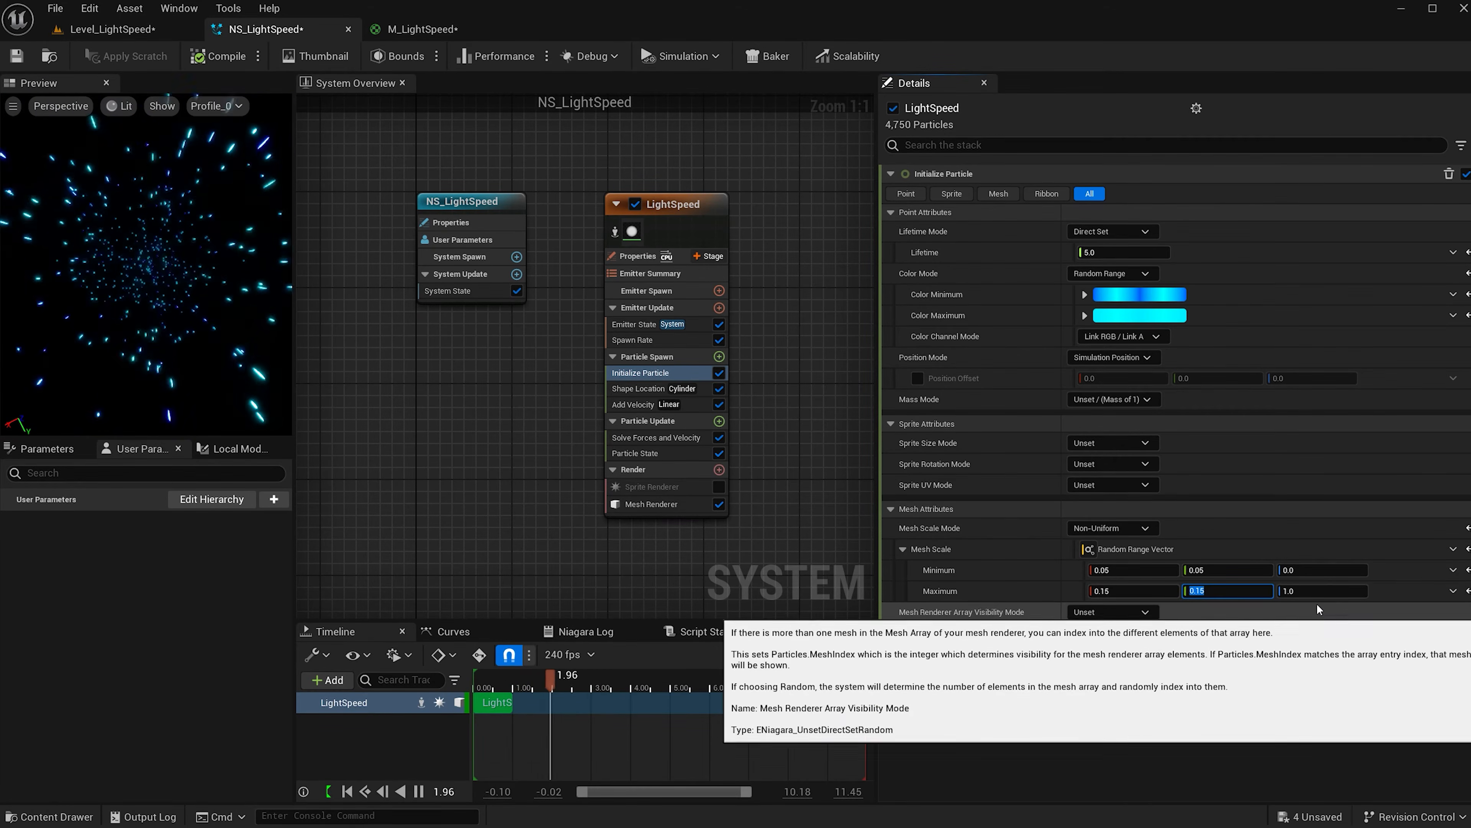
{"action": "left_click", "coordinate": [1319, 568]}
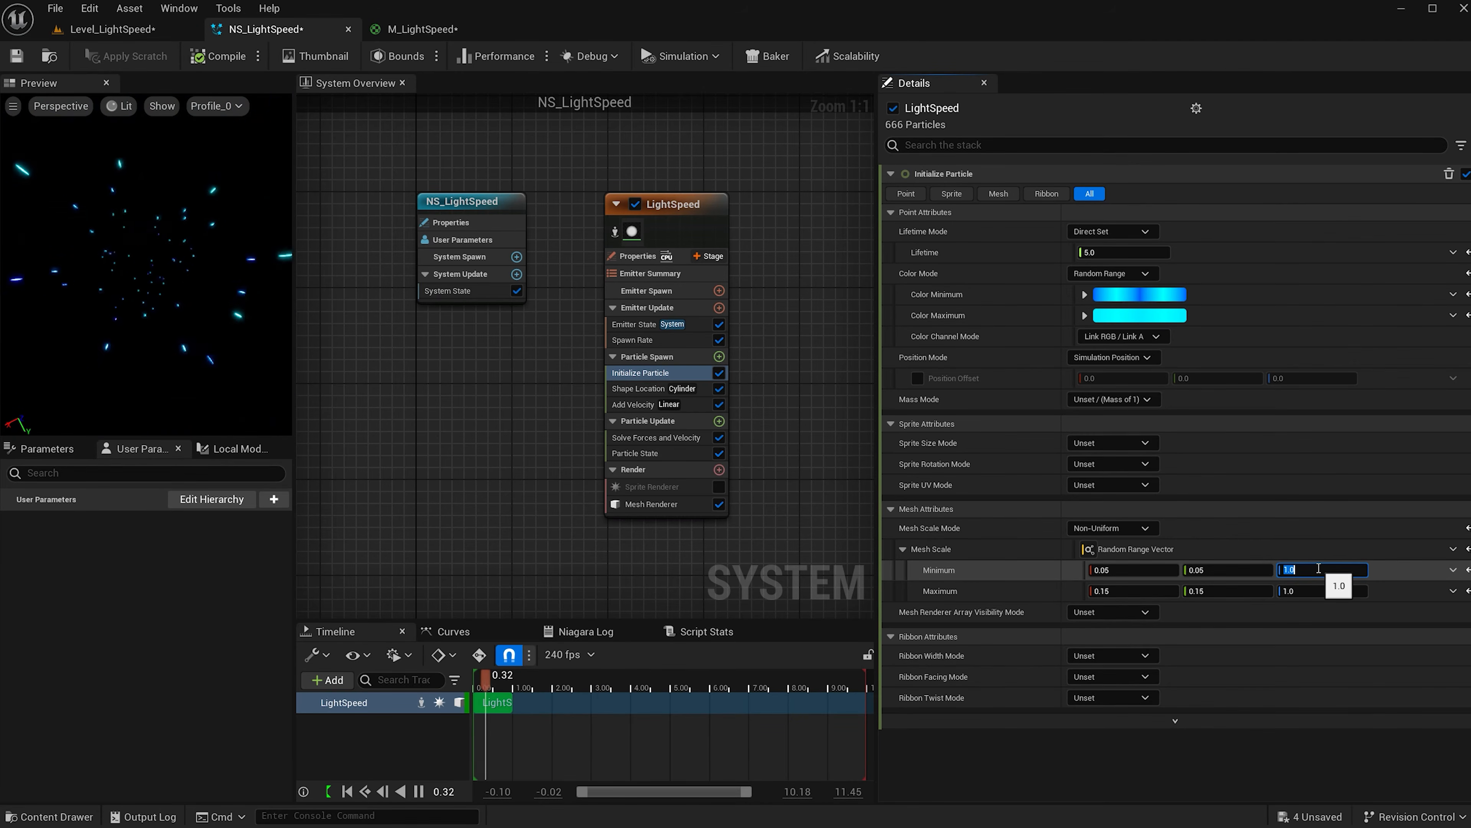
{"action": "left_click", "coordinate": [1311, 594]}
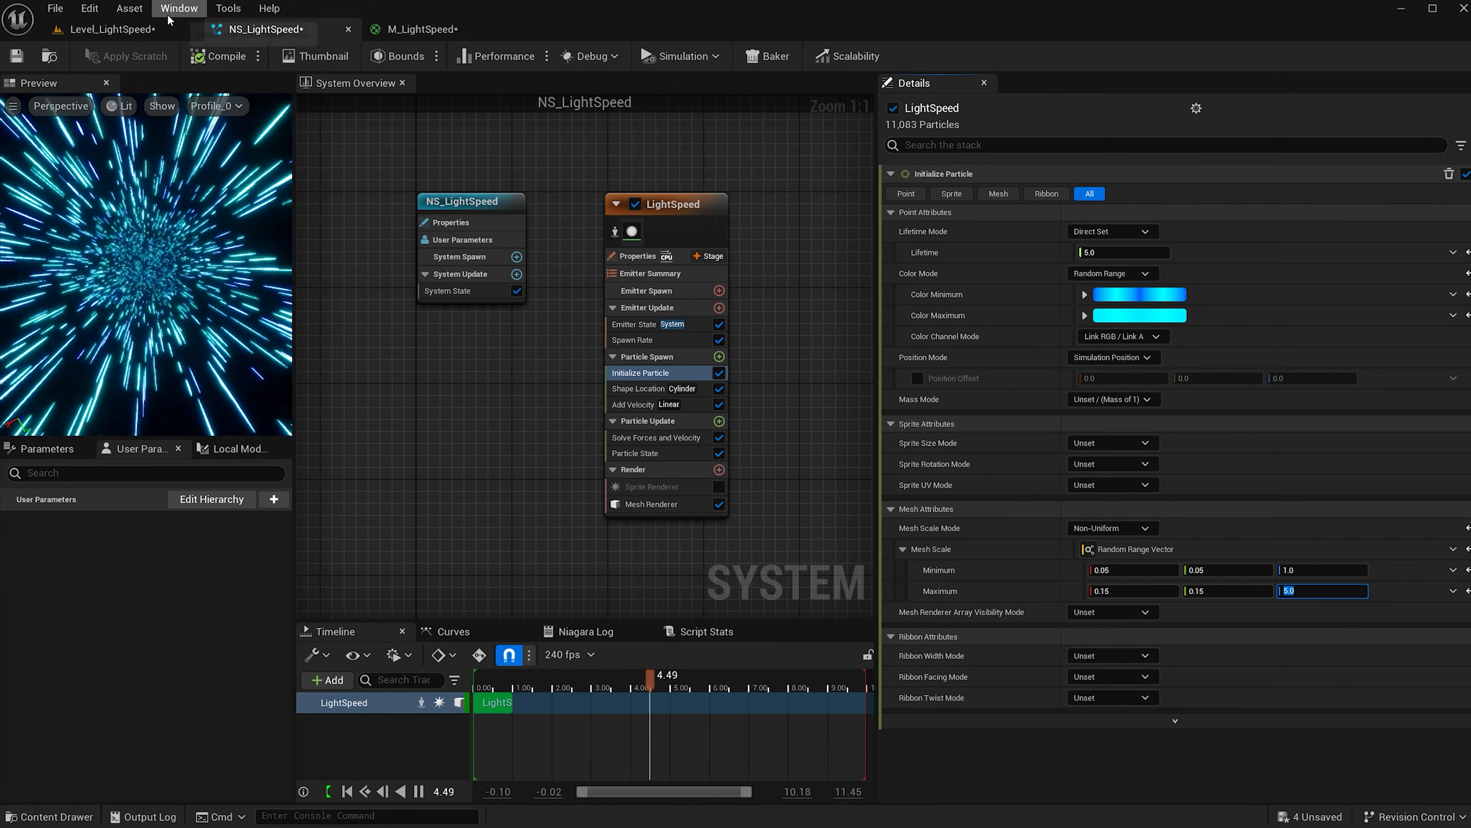
In Level_LightSpeed, drag NS_LightSpeed from the Niagara folder into the level and reset it to 0,0,0.
{"action": "left_click", "coordinate": [133, 33]}
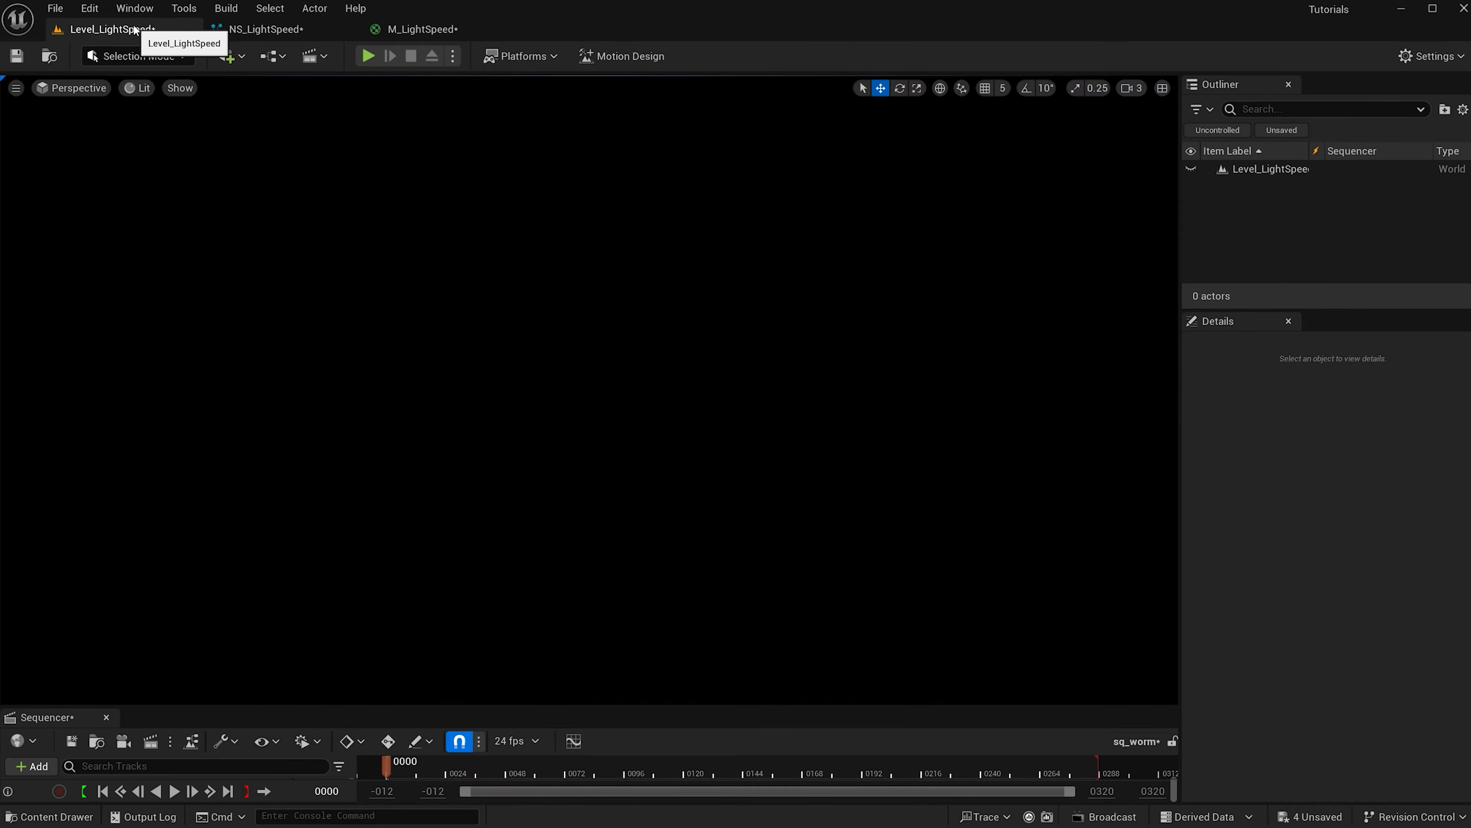
{"action": "key", "text": "ctrl+space"}
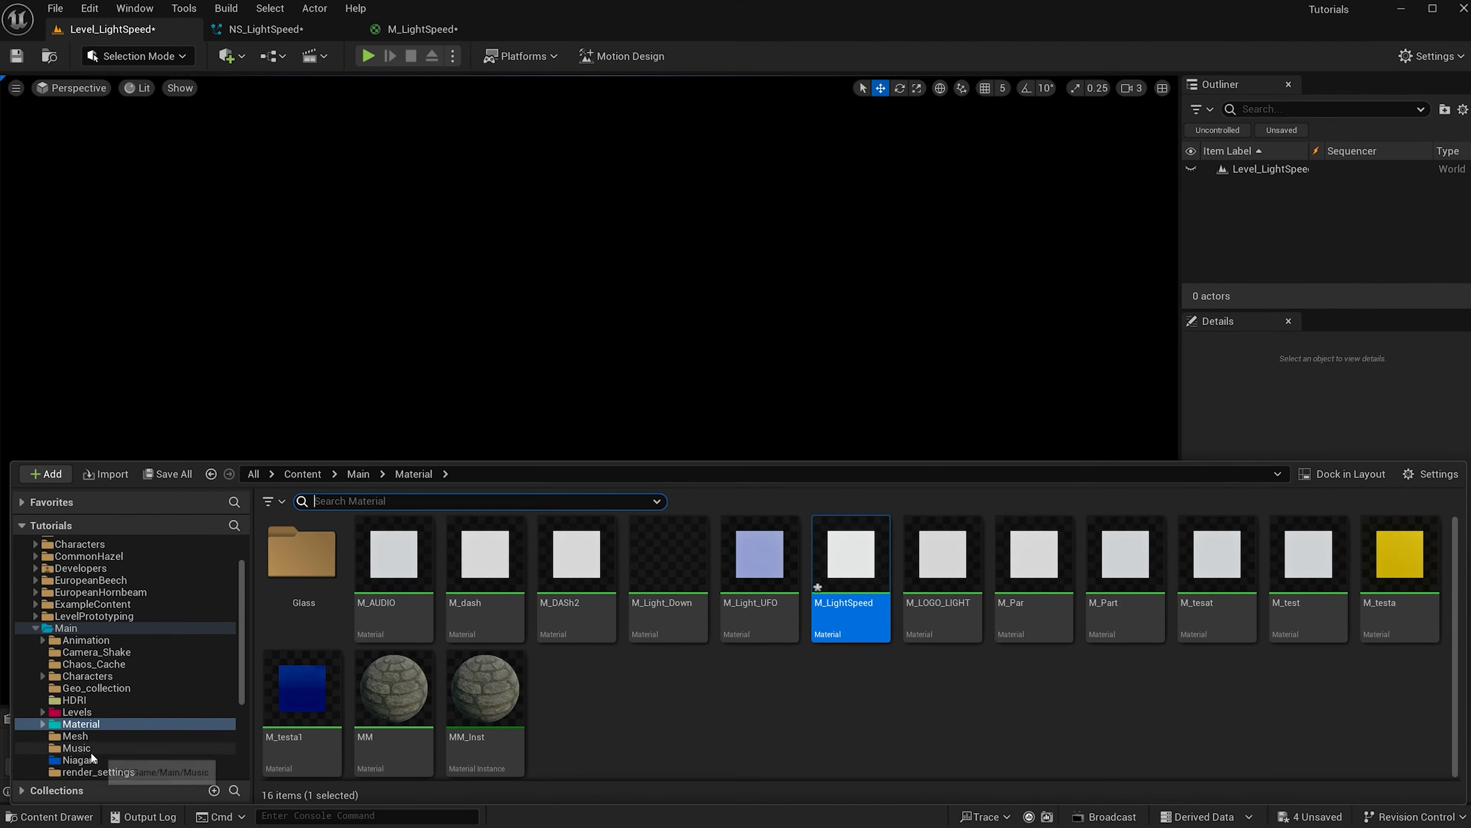
{"action": "left_click", "coordinate": [80, 759]}
{"action": "left_click_drag", "start_coordinate": [290, 709], "coordinate": [521, 376]}
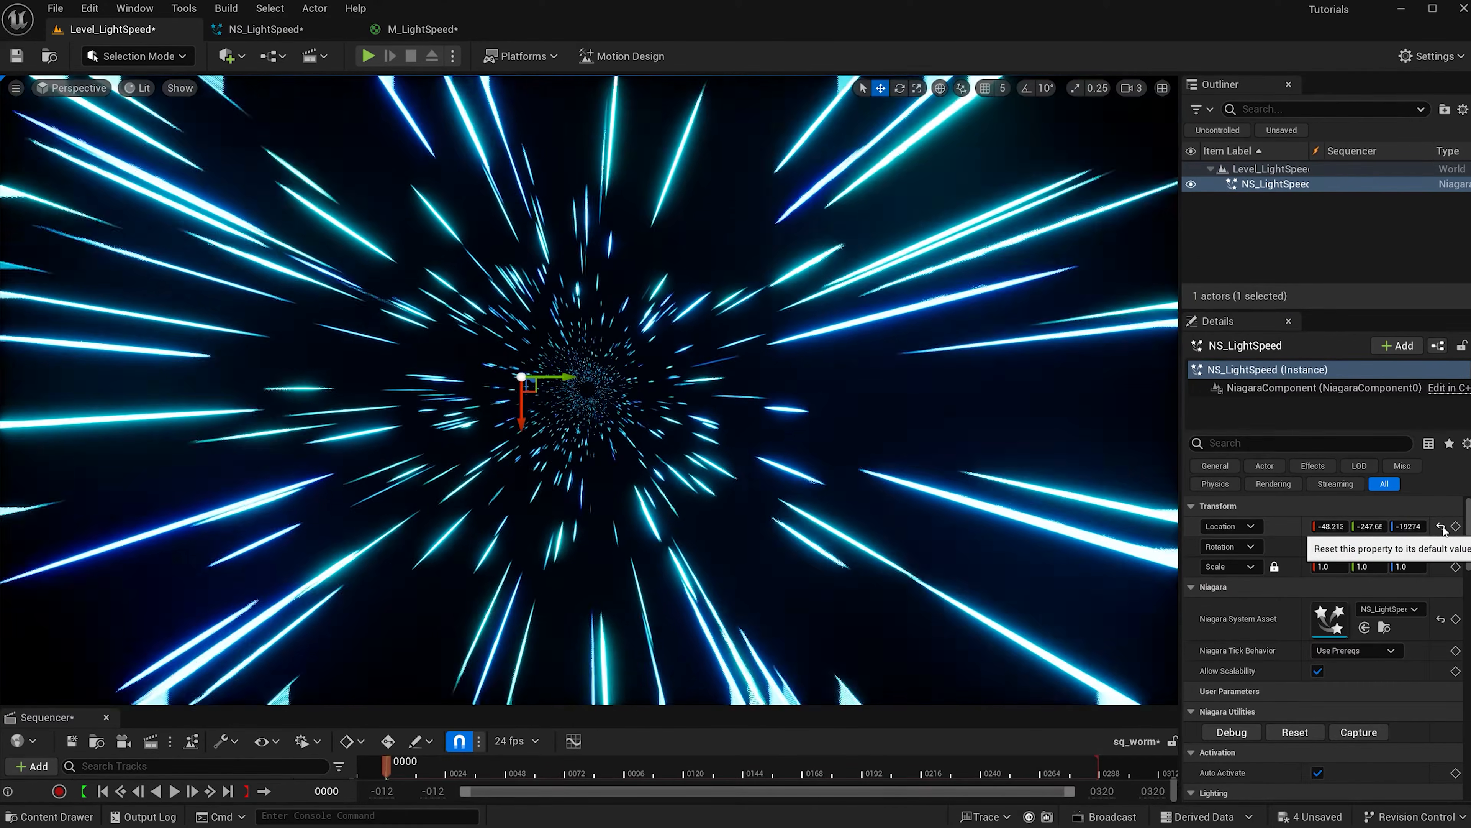
{"action": "left_click", "coordinate": [1441, 526]}
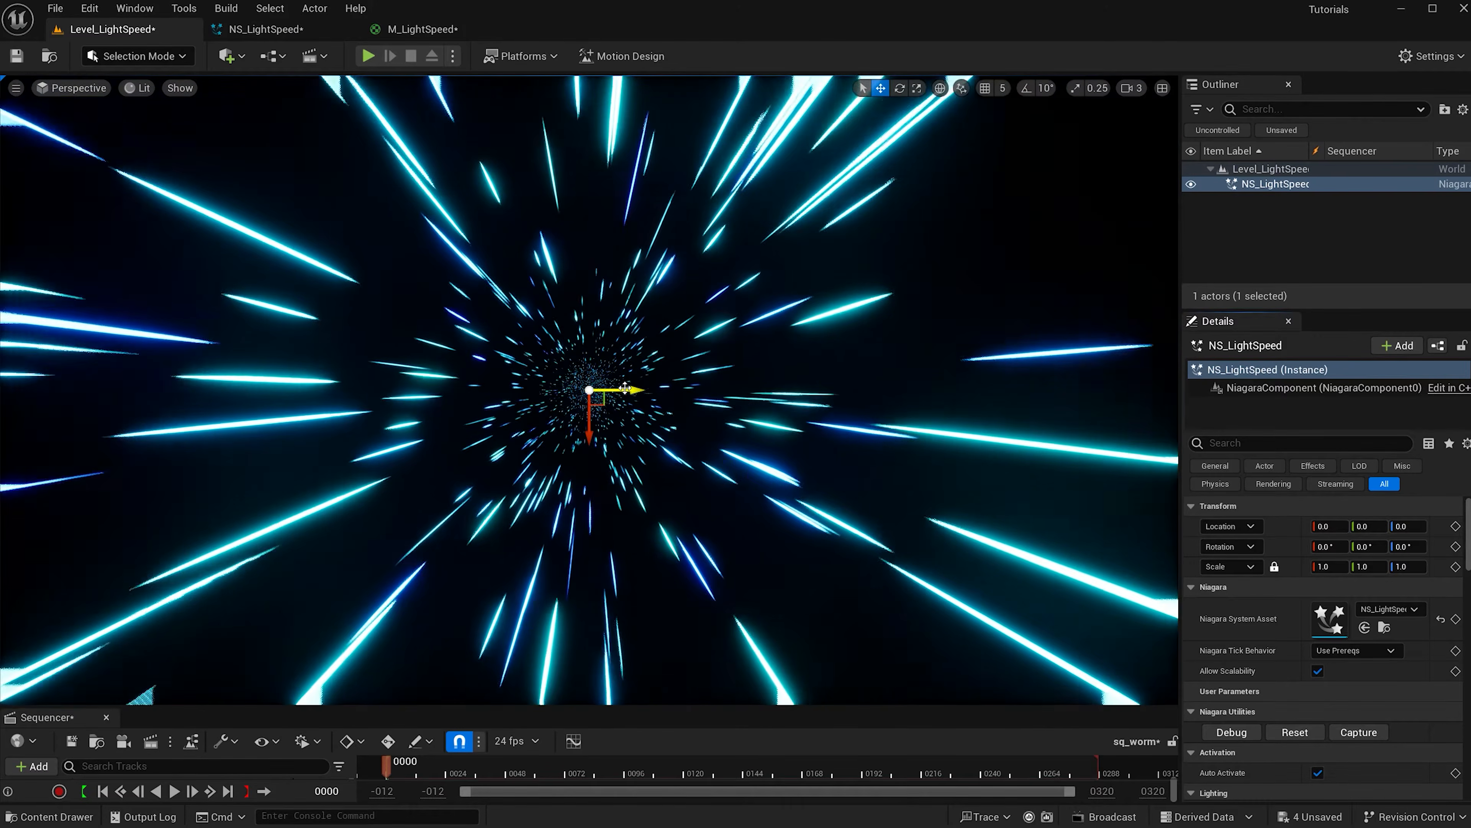
Fly the viewport camera back to view the particle tunnel from outside.
{"action": "key", "text": "w"}
{"action": "right_click_drag", "start_coordinate": [635, 389], "coordinate": [634, 389]}
{"action": "key", "text": "s"}
{"action": "right_click_drag", "start_coordinate": [624, 499], "coordinate": [624, 426]}
{"action": "right_click_drag", "start_coordinate": [624, 500], "coordinate": [624, 500]}
{"action": "key", "text": "s"}
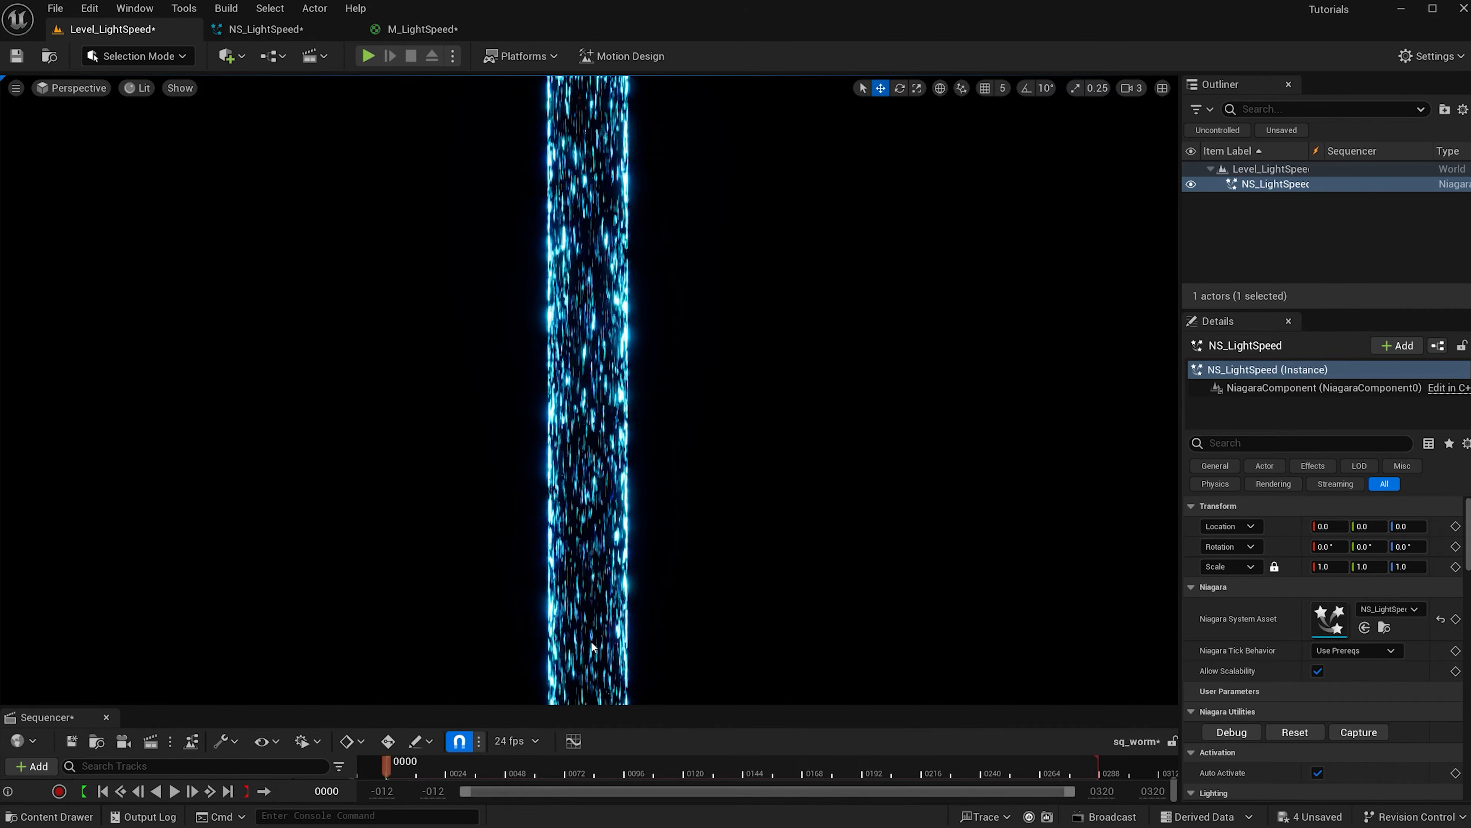
Place a Cine Camera Actor at the world origin with a Y rotation of 90.
{"action": "left_click", "coordinate": [247, 57]}
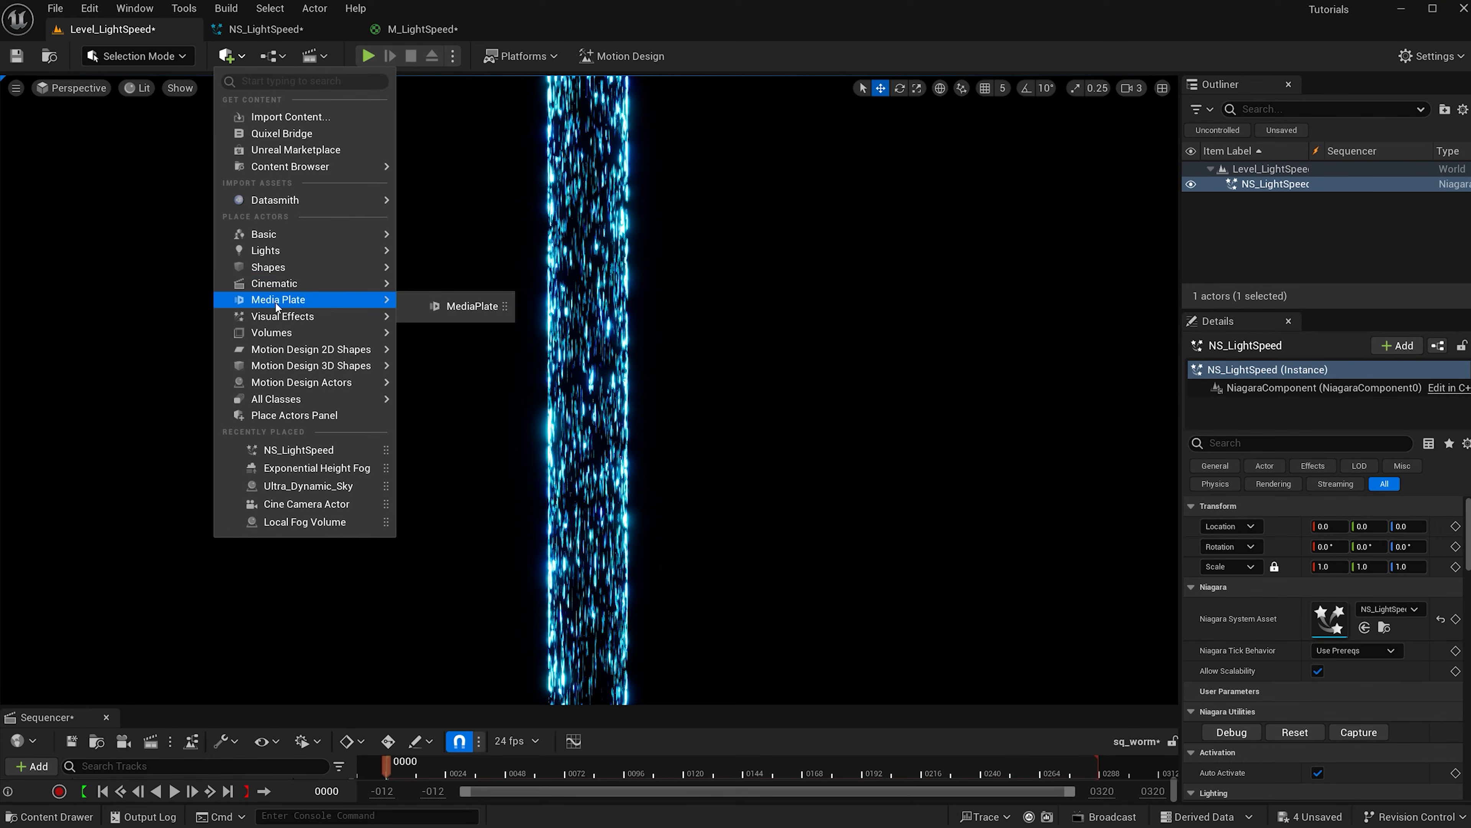
{"action": "mouse_move", "coordinate": [280, 292]}
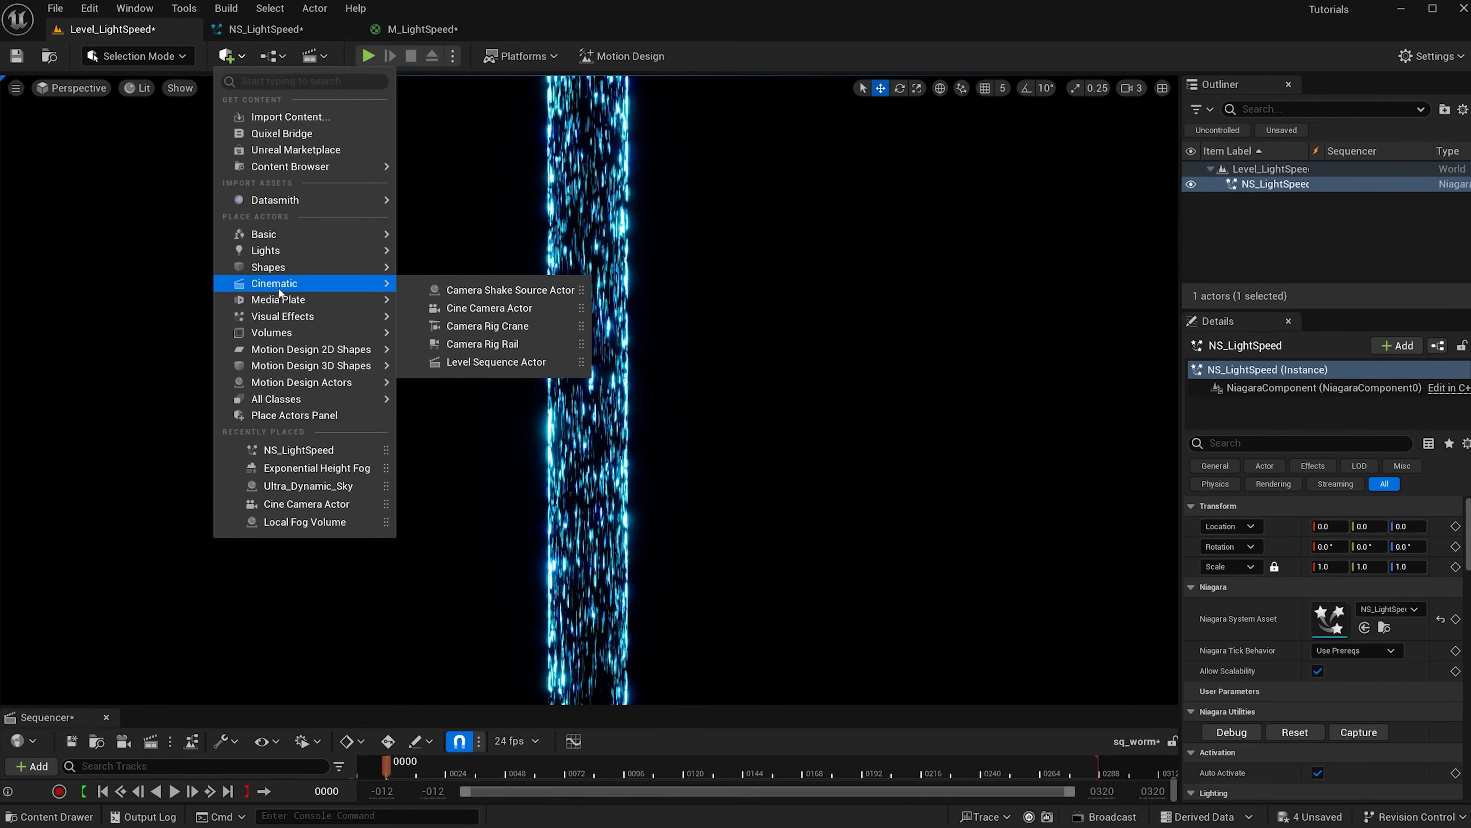
{"action": "left_click", "coordinate": [474, 307]}
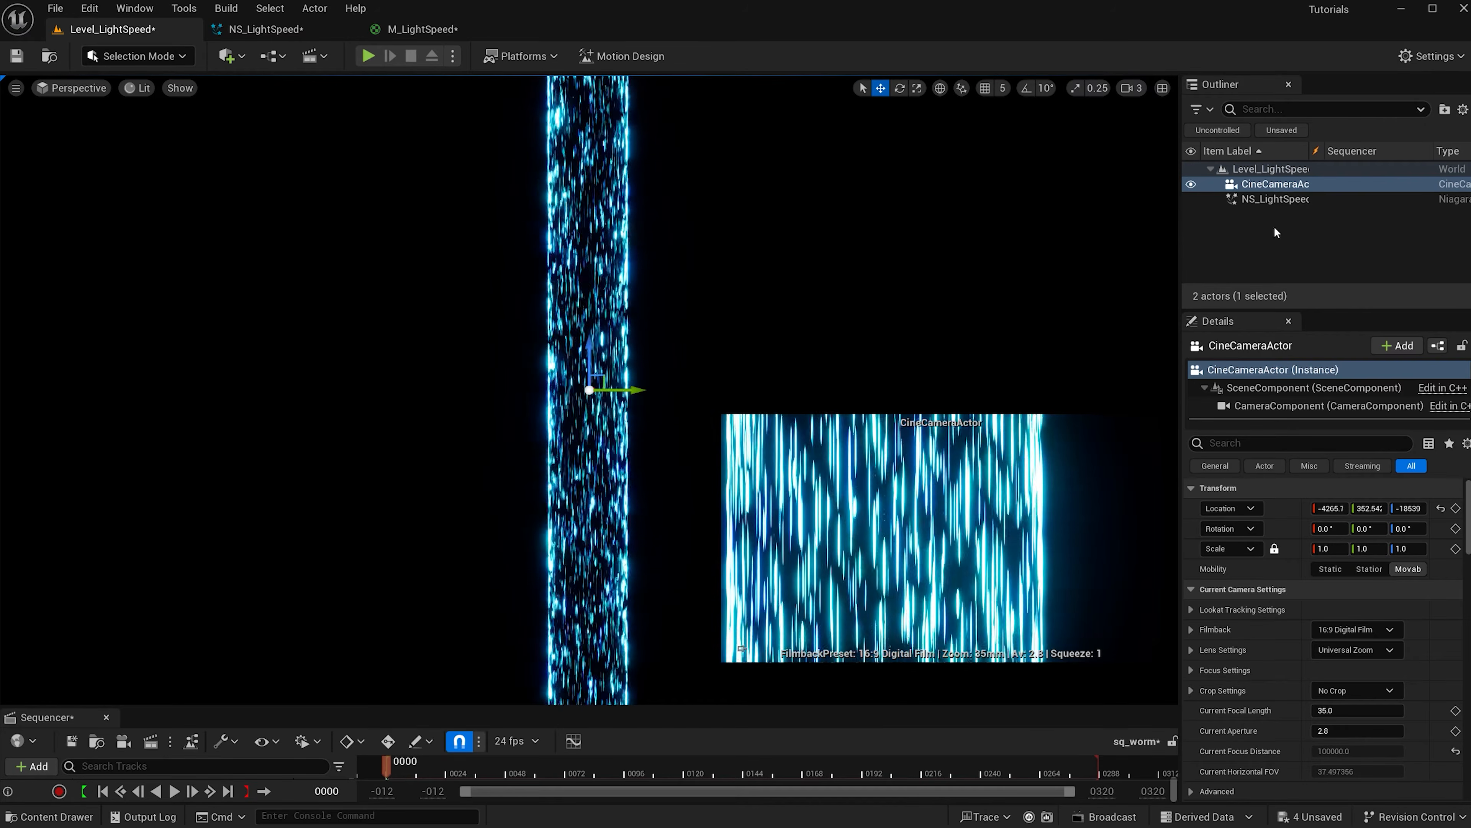
{"action": "left_click", "coordinate": [1441, 509]}
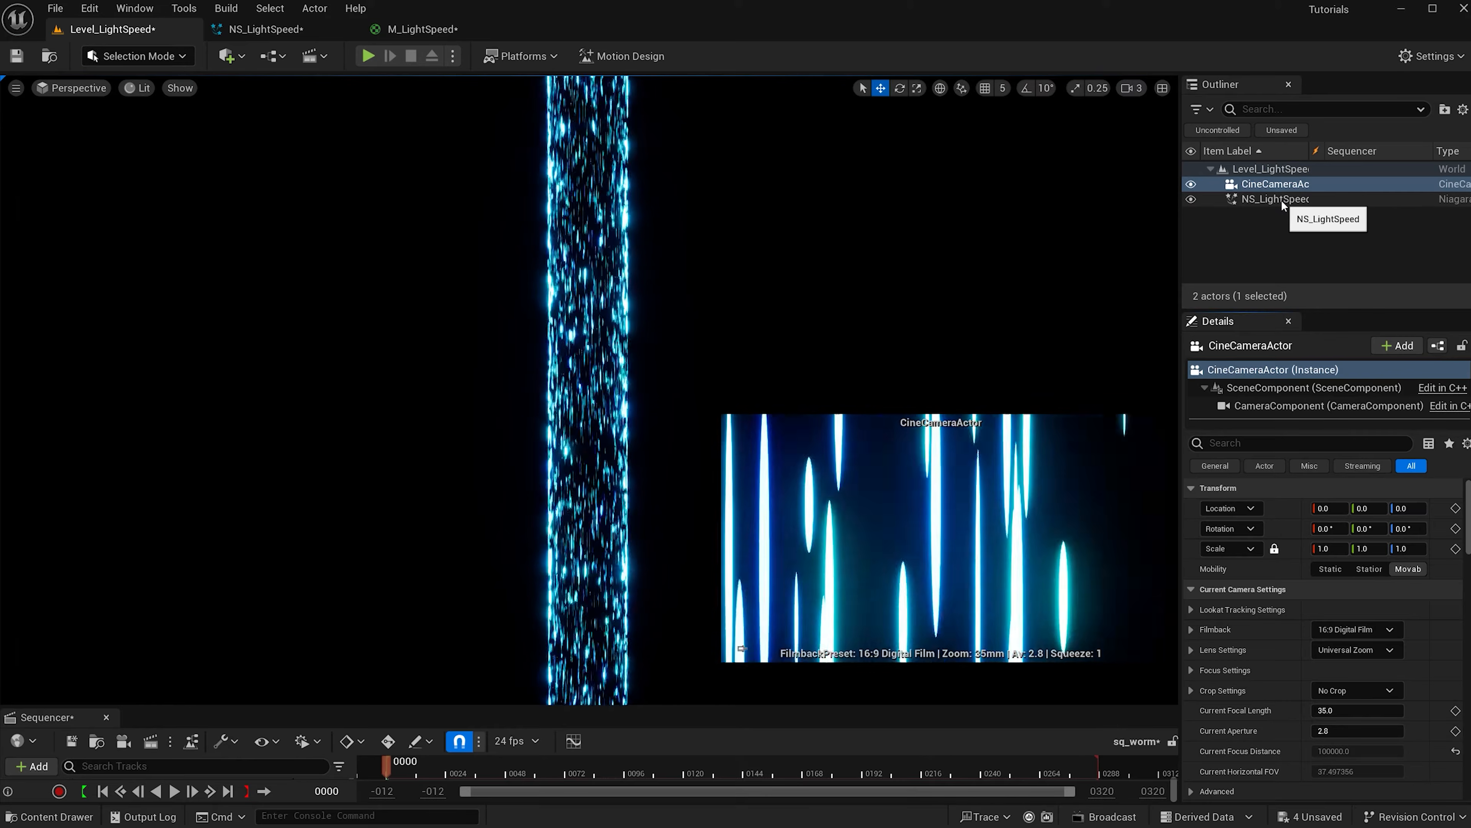
{"action": "left_click", "coordinate": [1365, 528]}
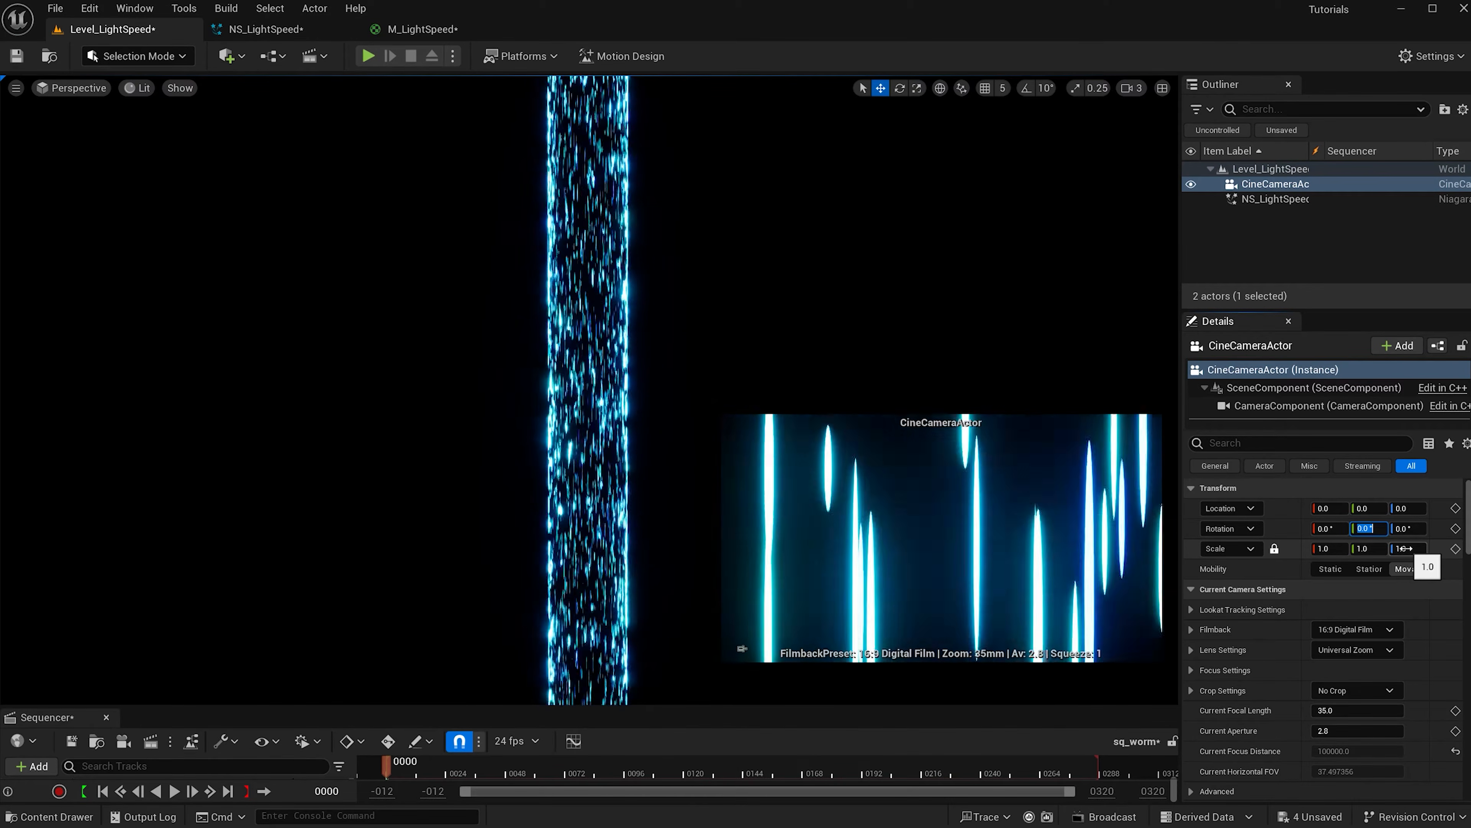
{"action": "type", "text": "90"}
{"action": "key", "text": "Return"}
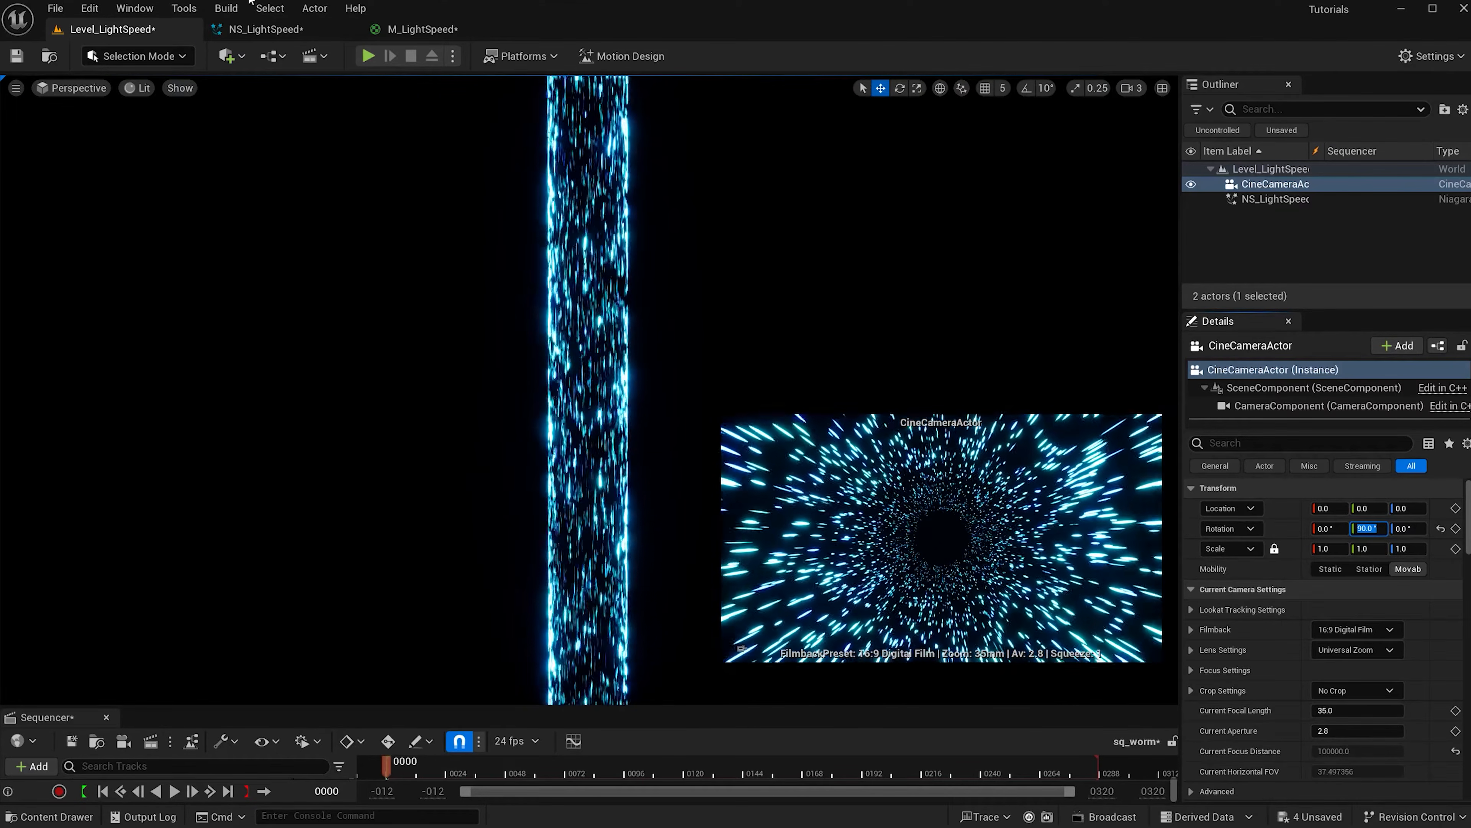
{"action": "left_click", "coordinate": [325, 56]}
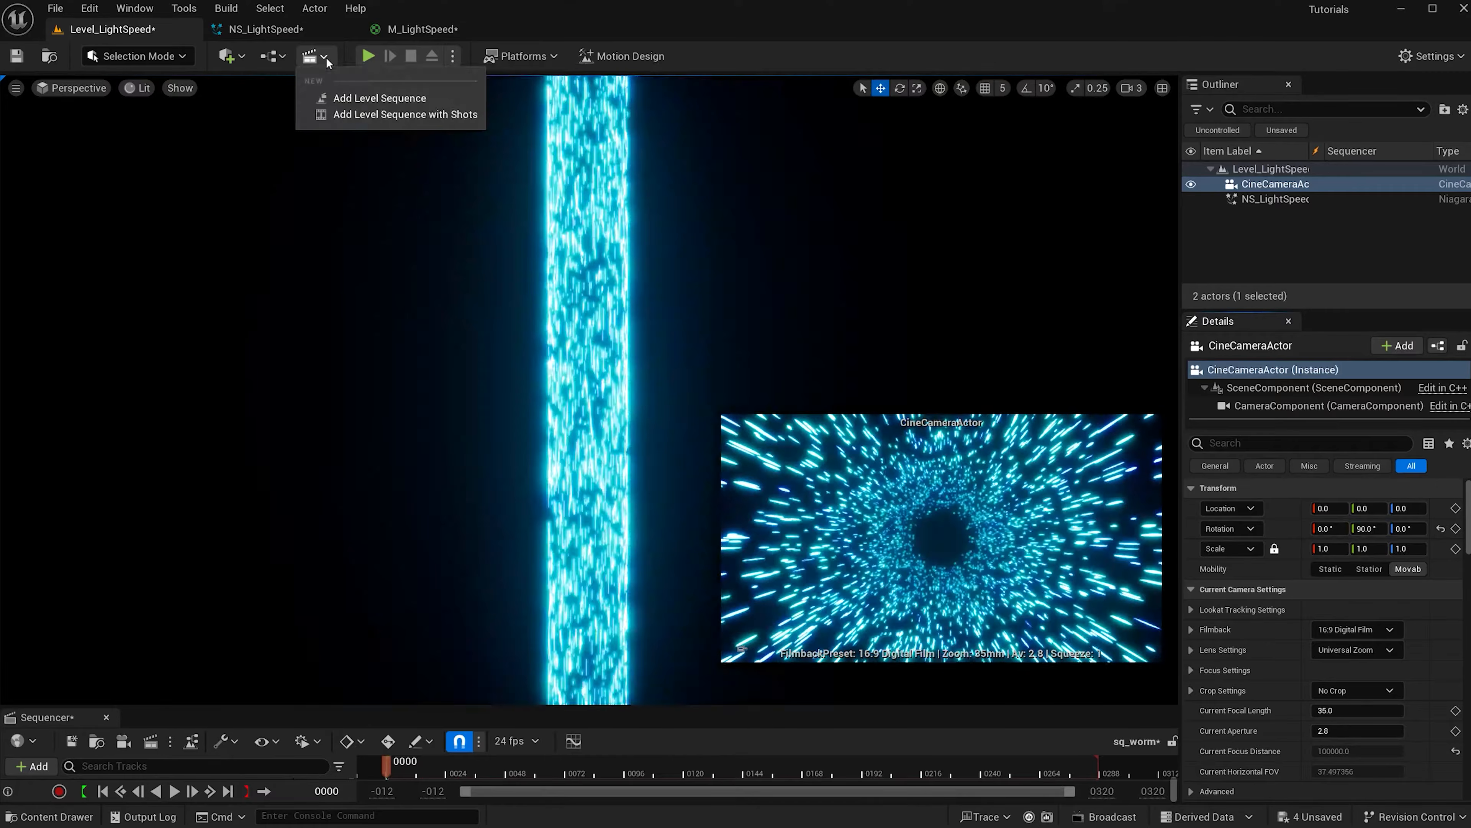
Save a new level sequence named SQ_LightSpeed in the Main/Squencer folder.
{"action": "left_click", "coordinate": [409, 99]}
{"action": "scroll", "coordinate": [588, 401], "scroll_direction": "down", "scroll_amount": 2}
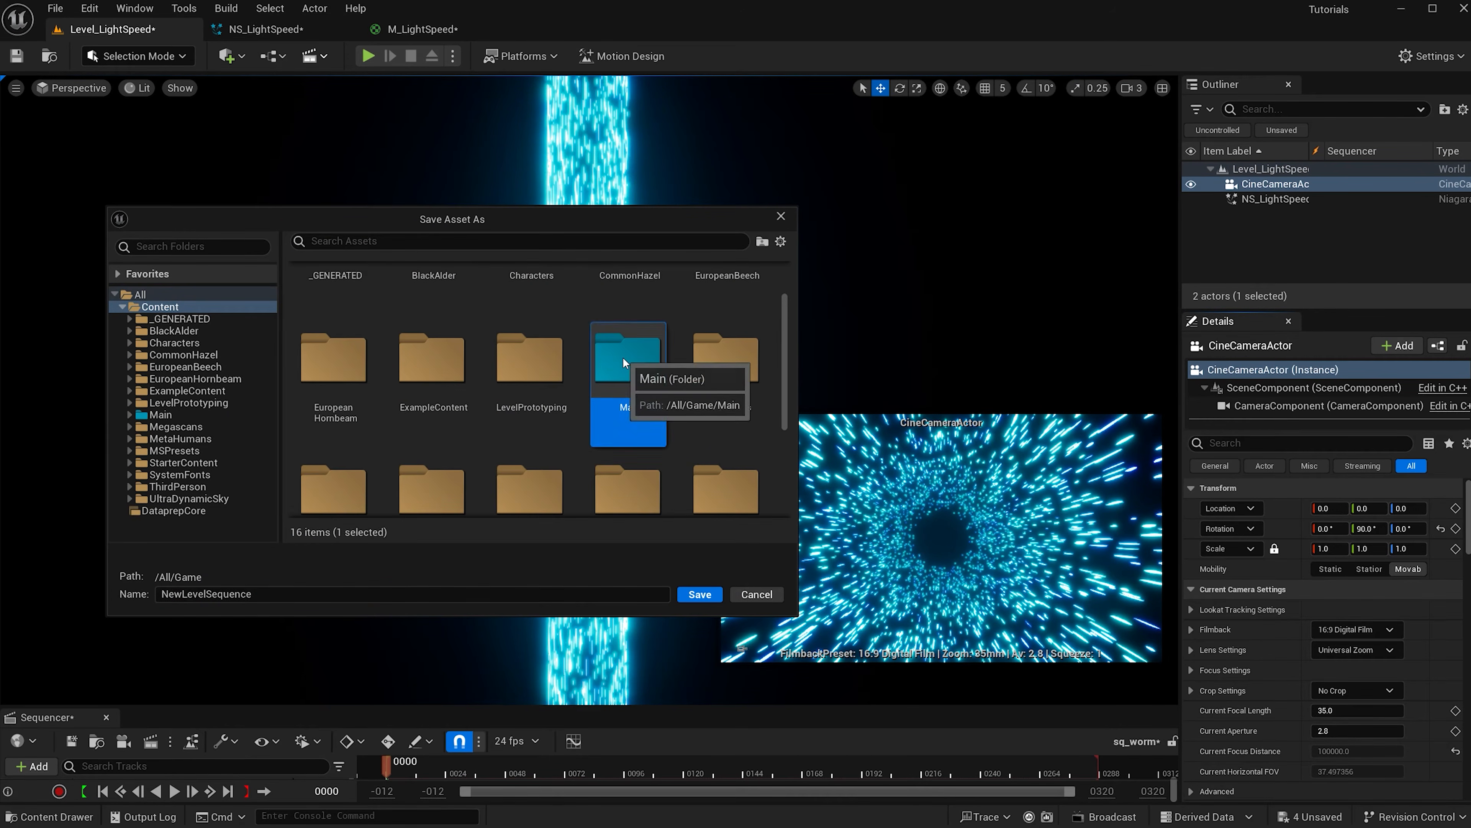
{"action": "double_click", "coordinate": [623, 357]}
{"action": "double_click", "coordinate": [627, 421]}
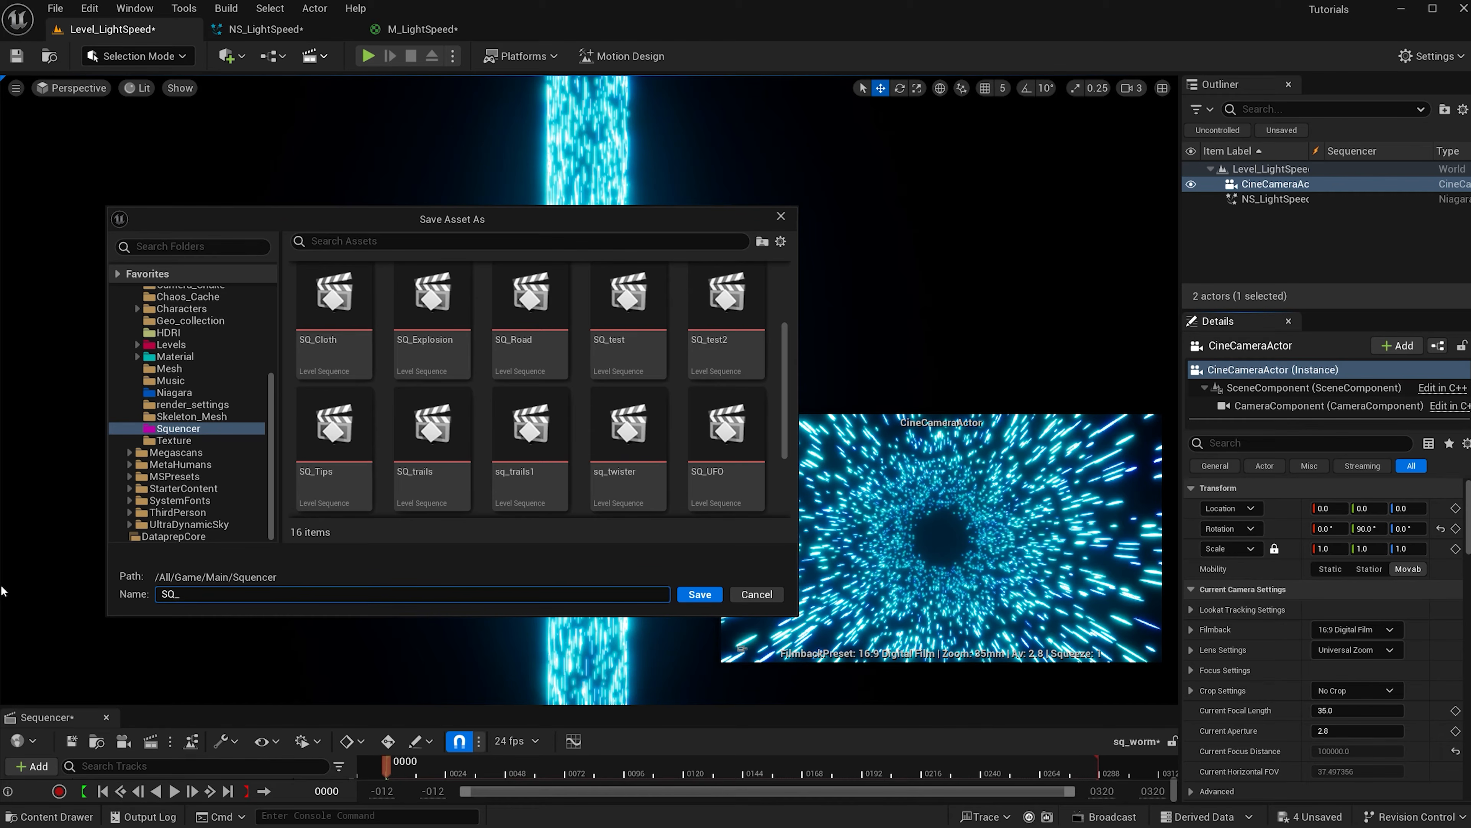
{"action": "type", "text": "SQ_LightSpeed"}
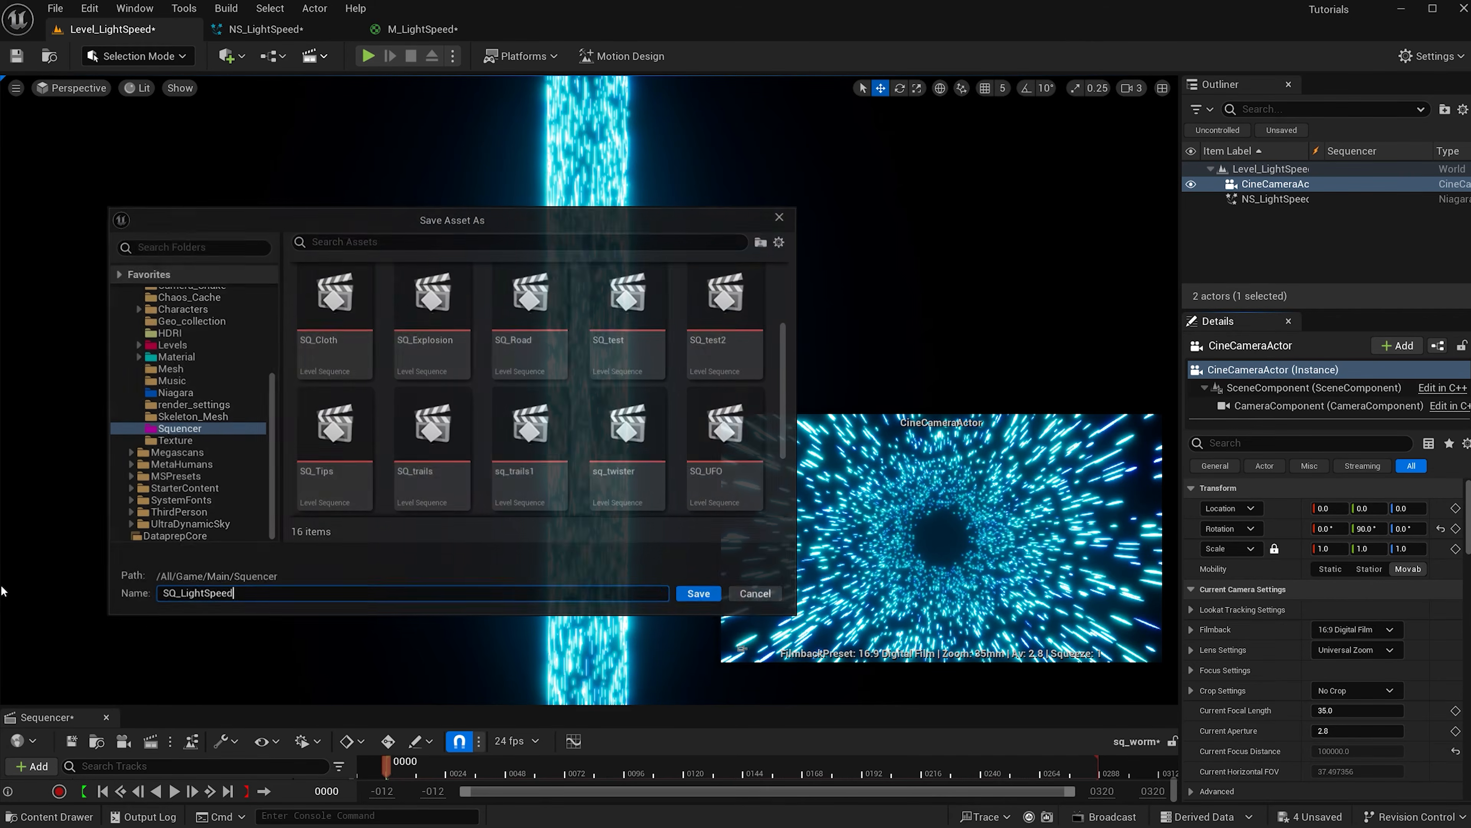
{"action": "key", "text": "Return"}
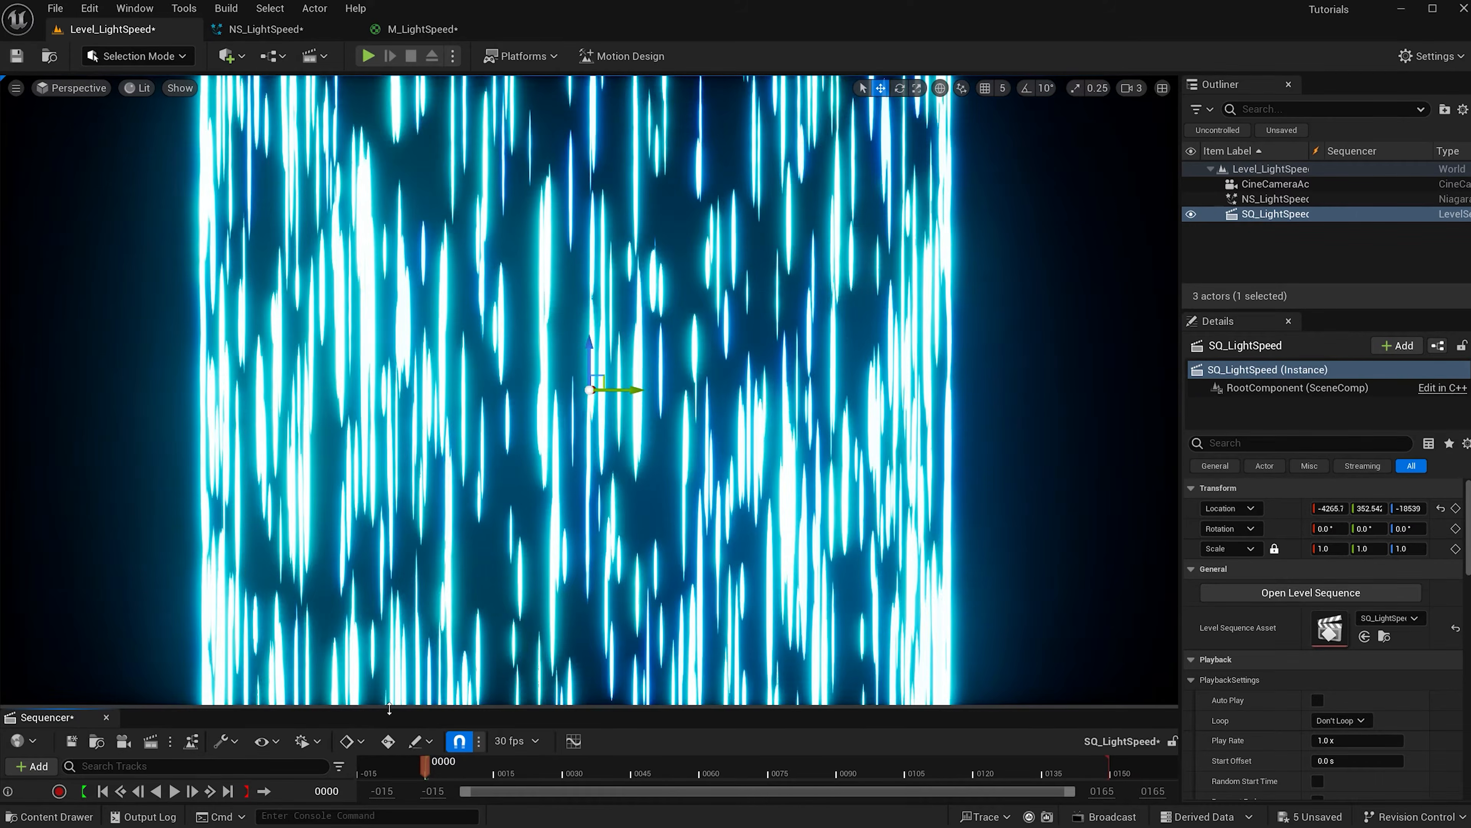
Add the CineCameraActor to SQ_LightSpeed in an enlarged Sequencer and set its Location Z to -20000.
{"action": "left_click_drag", "start_coordinate": [387, 707], "coordinate": [397, 565]}
{"action": "left_click_drag", "start_coordinate": [1275, 184], "coordinate": [106, 666]}
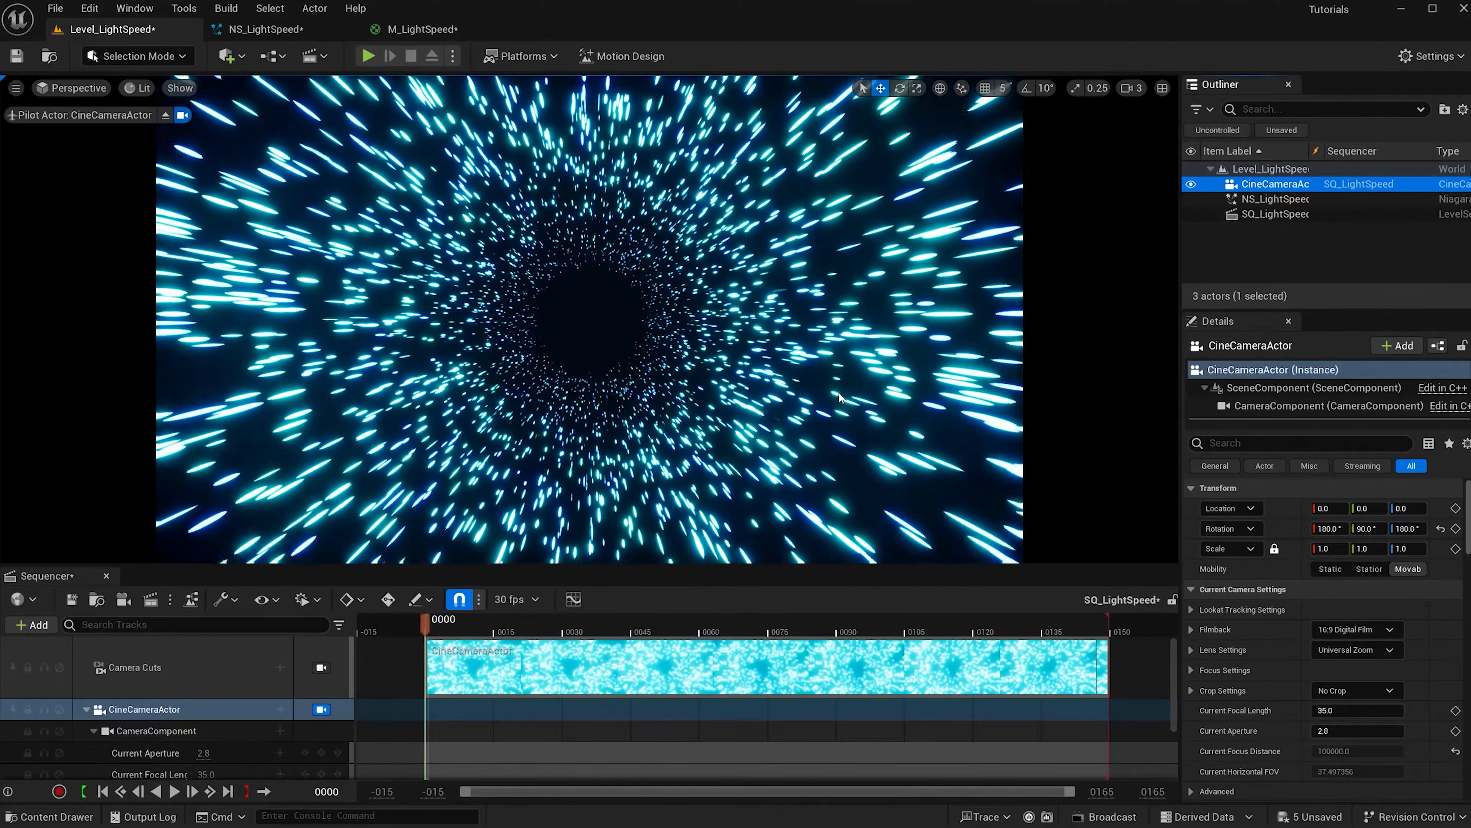
{"action": "left_click", "coordinate": [1409, 512]}
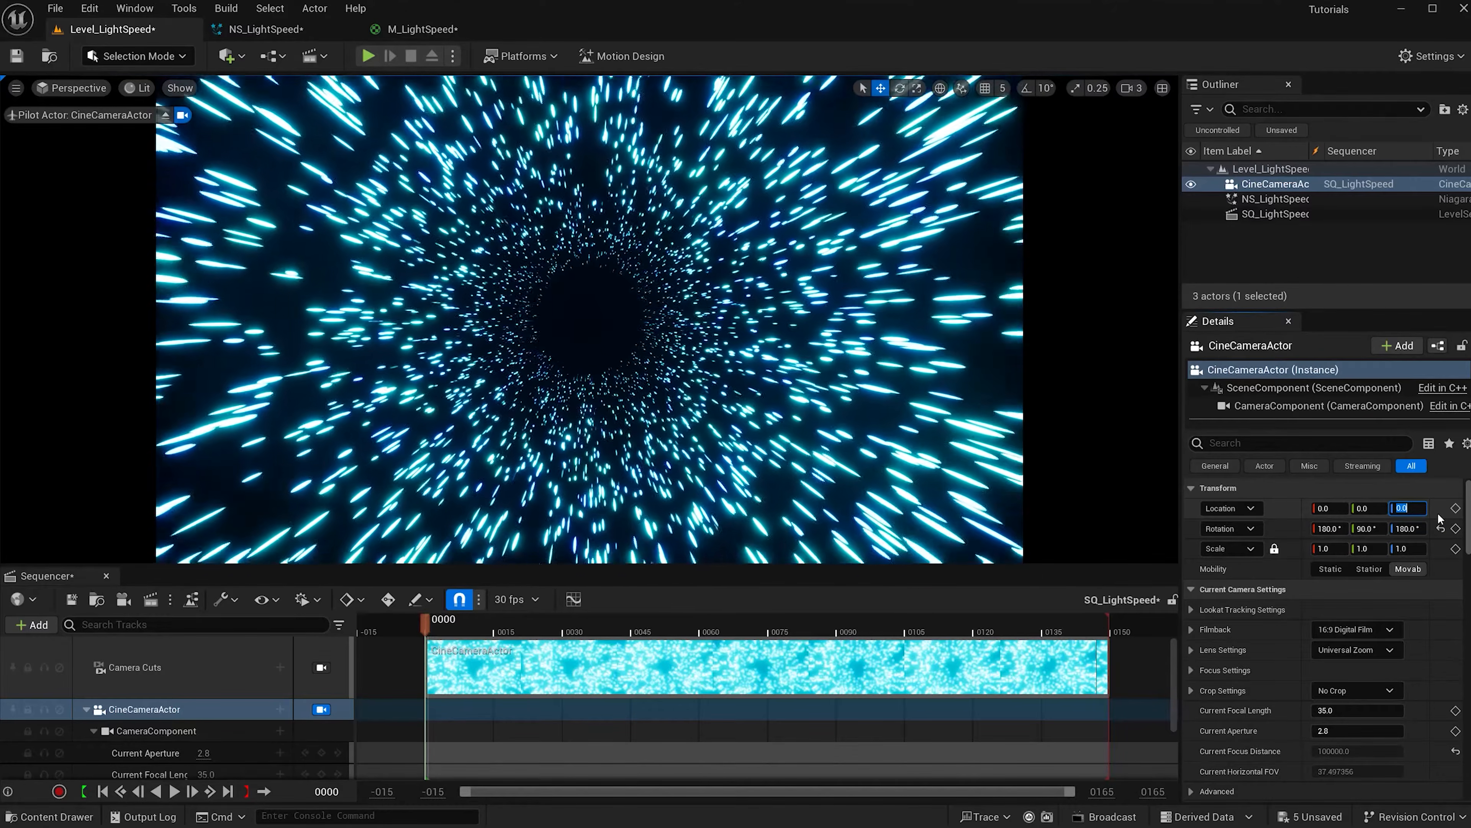
{"action": "type", "text": "-2000"}
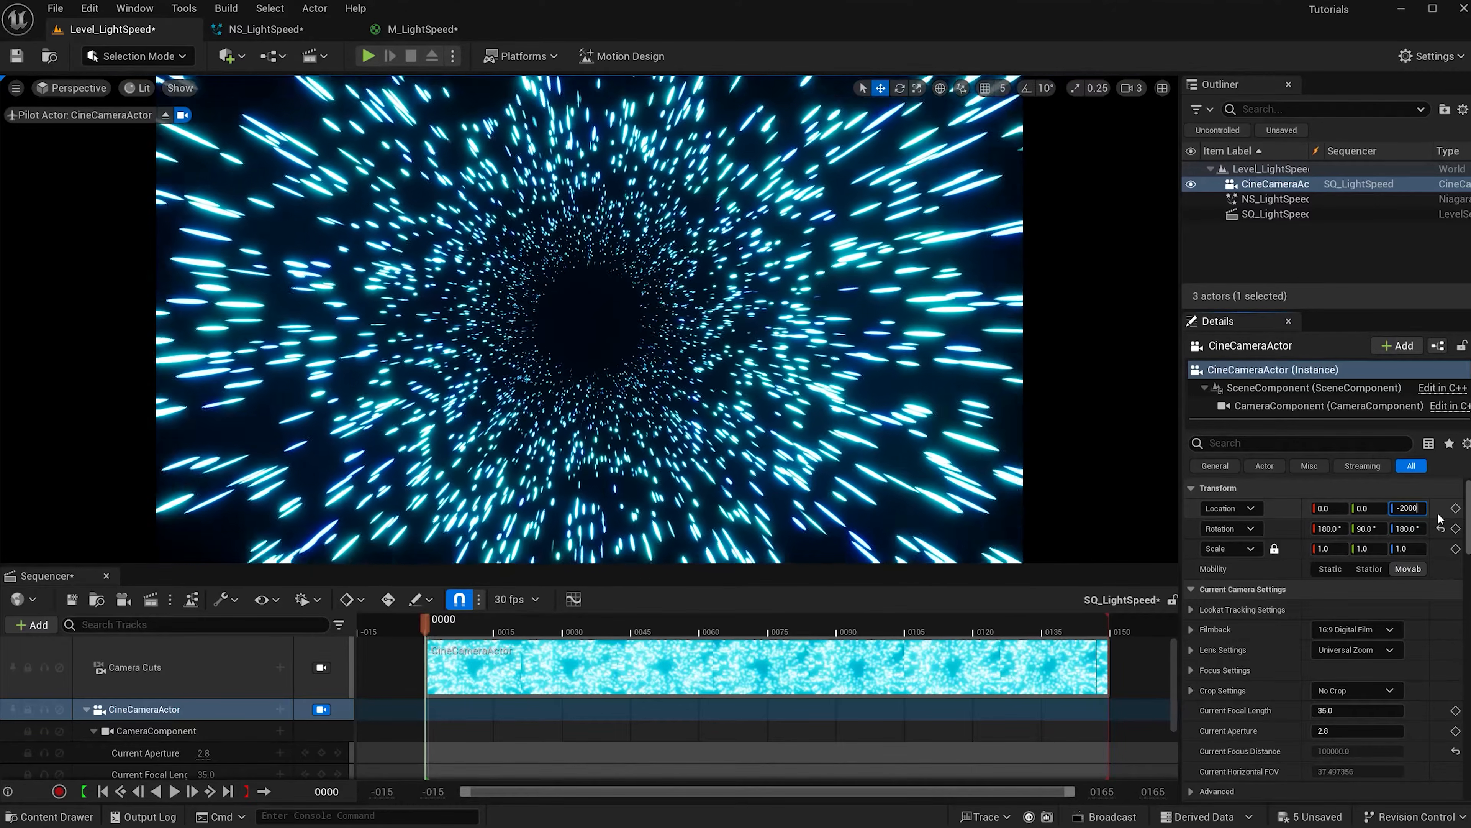
{"action": "type", "text": "0"}
{"action": "key", "text": "Return"}
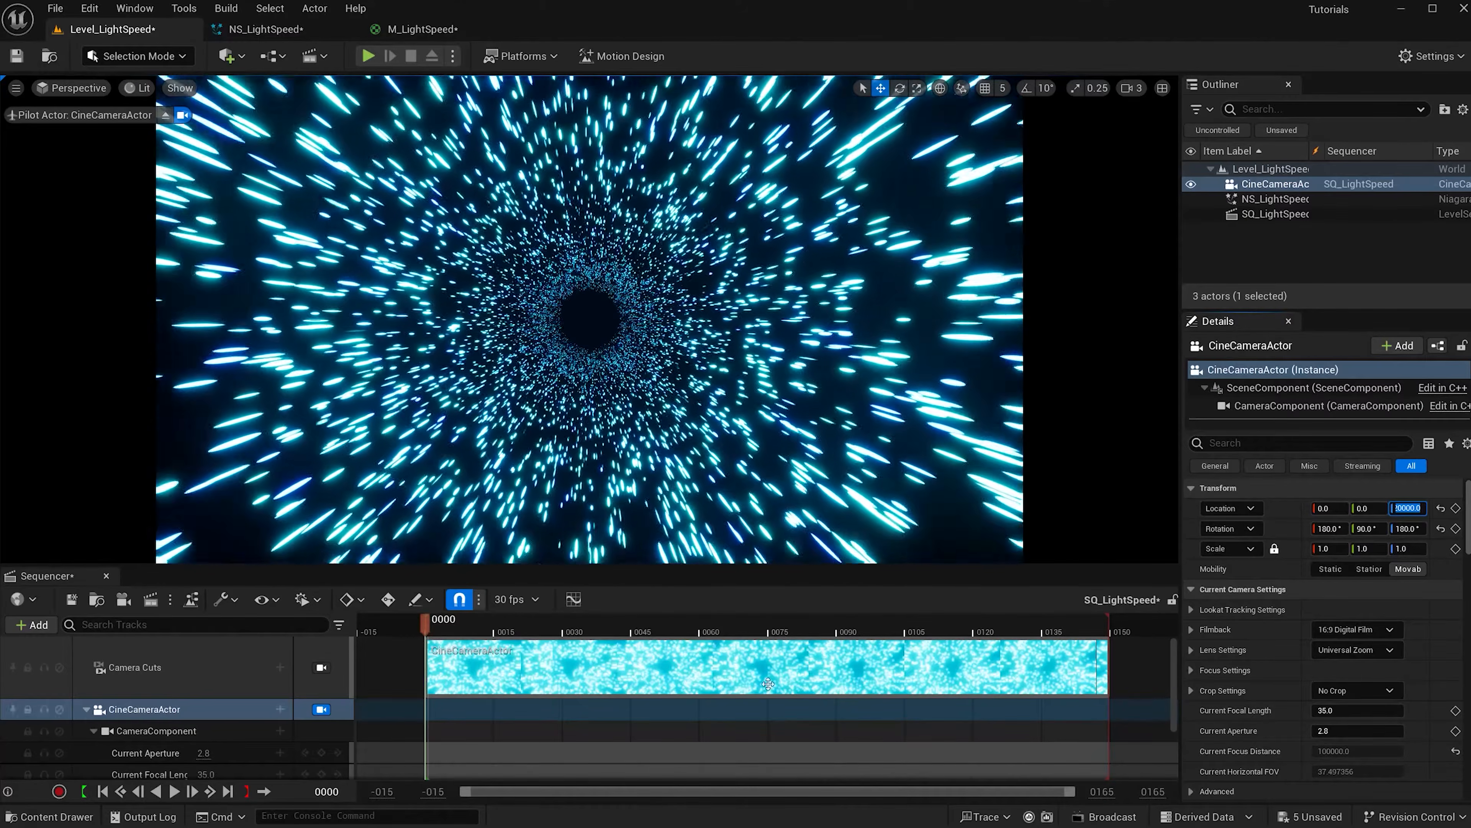
{"action": "scroll", "coordinate": [233, 769], "scroll_direction": "down", "scroll_amount": 2}
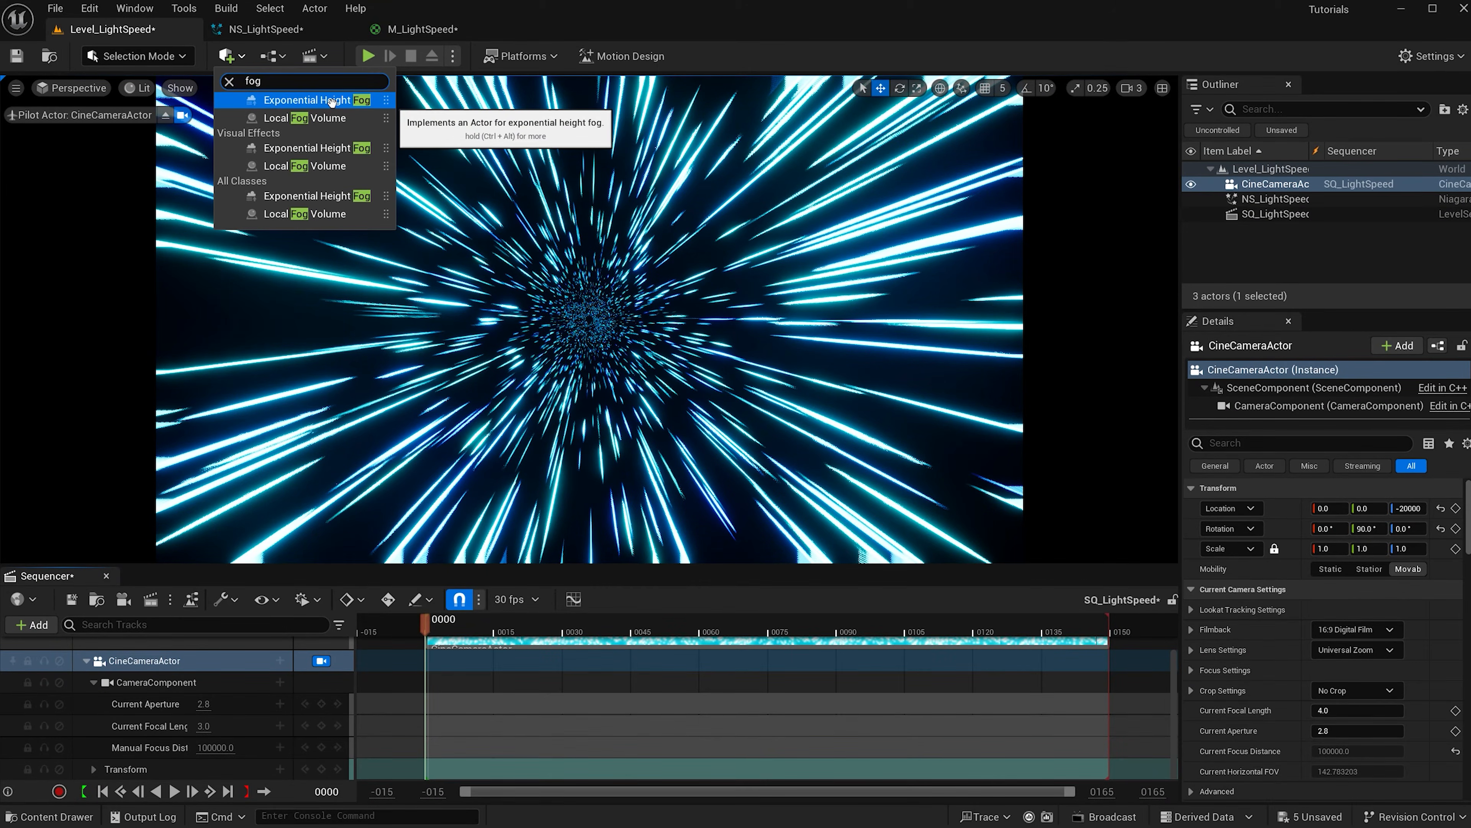
Add an Exponential Height Fog with fog density 0.5 and height falloff 0.1.
{"action": "left_click", "coordinate": [331, 100]}
{"action": "left_click", "coordinate": [1351, 629]}
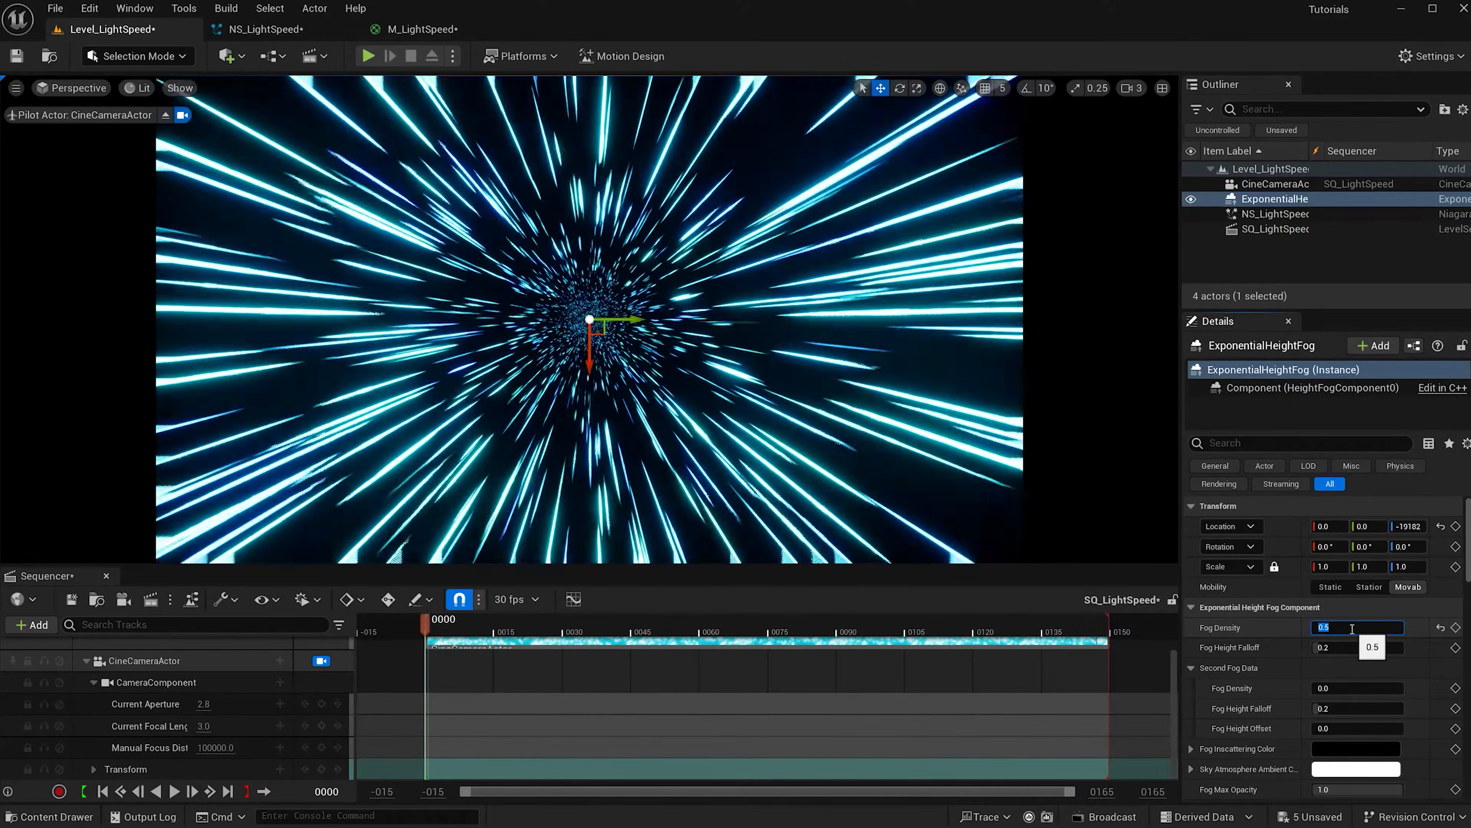
{"action": "left_click", "coordinate": [1347, 646]}
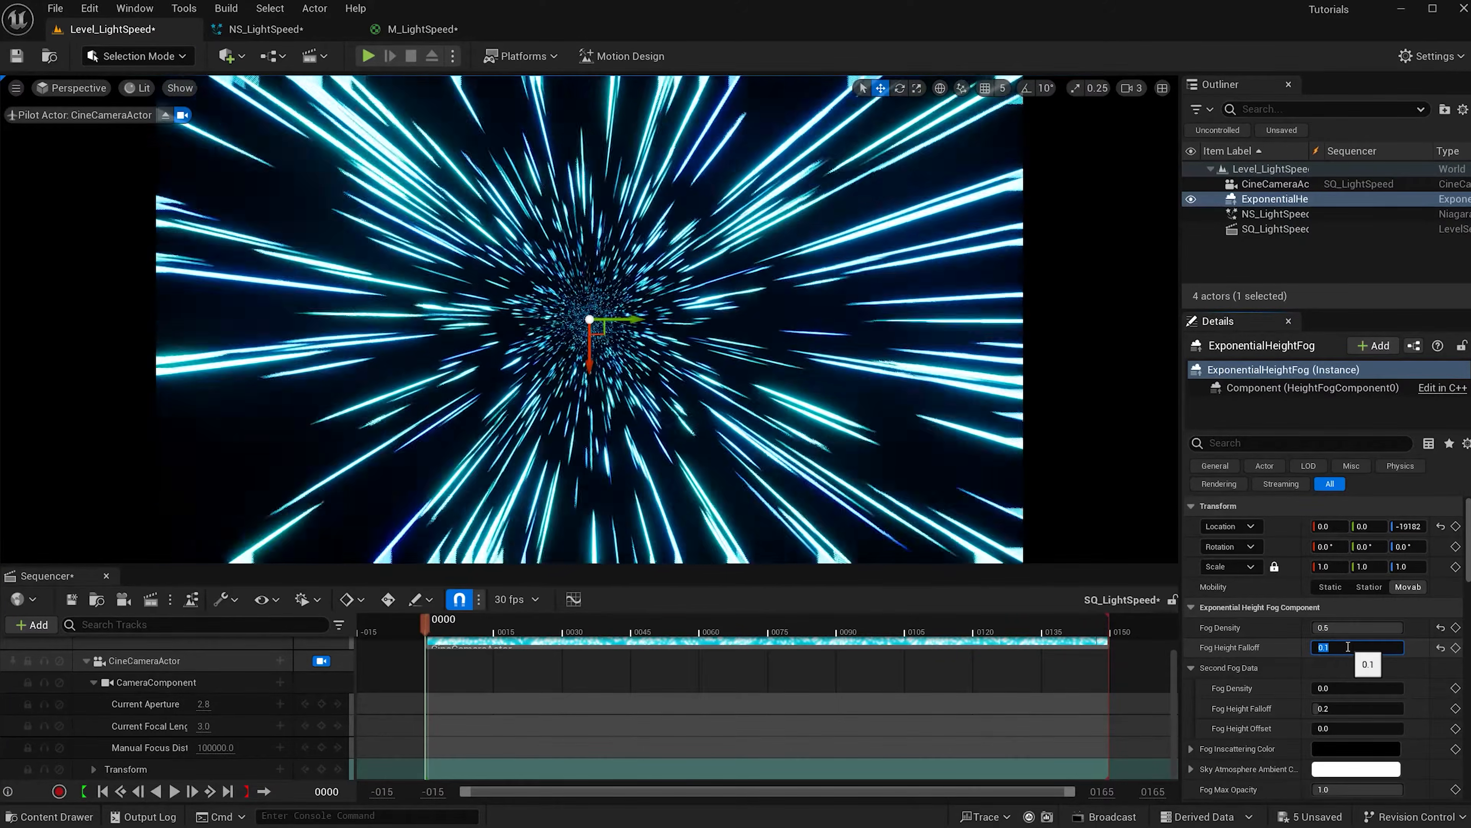
Set the volumetric fog view distance to 10000 and start distance to 1000.
{"action": "scroll", "coordinate": [1351, 667], "scroll_direction": "down", "scroll_amount": 10}
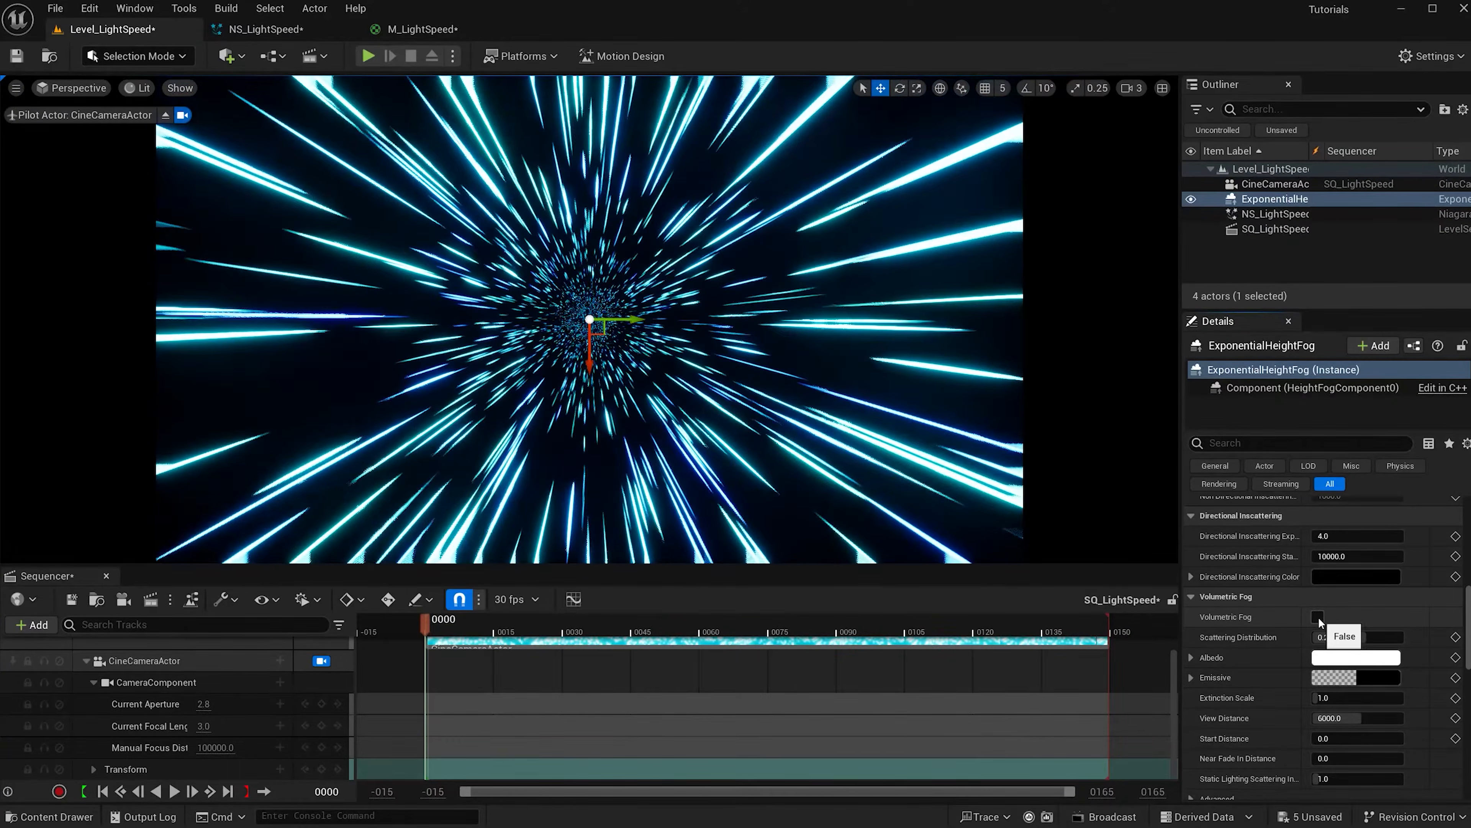
{"action": "scroll", "coordinate": [1319, 621], "scroll_direction": "down", "scroll_amount": 3}
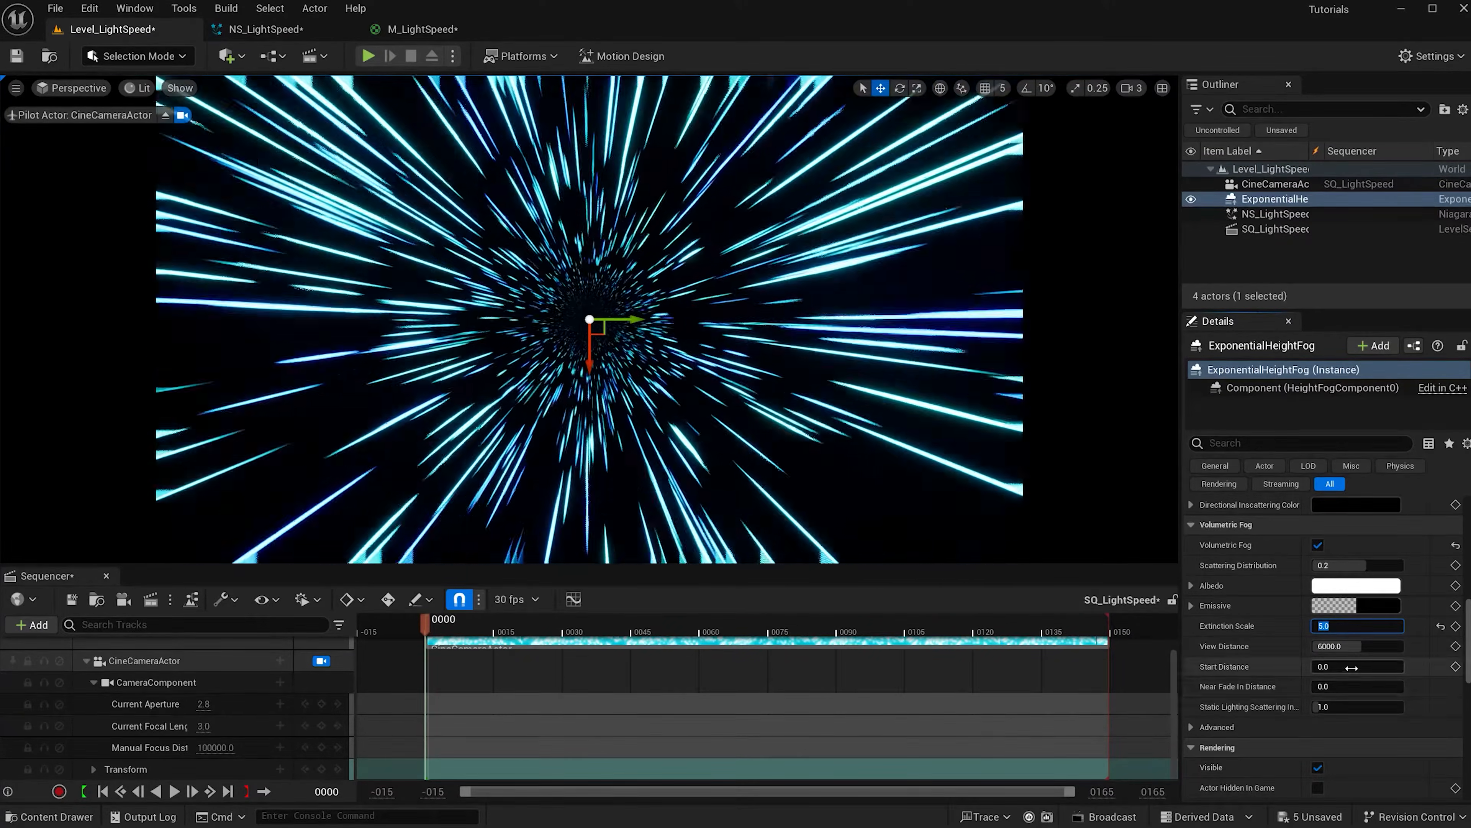
{"action": "left_click", "coordinate": [1351, 647]}
{"action": "type", "text": "10000"}
{"action": "key", "text": "Return"}
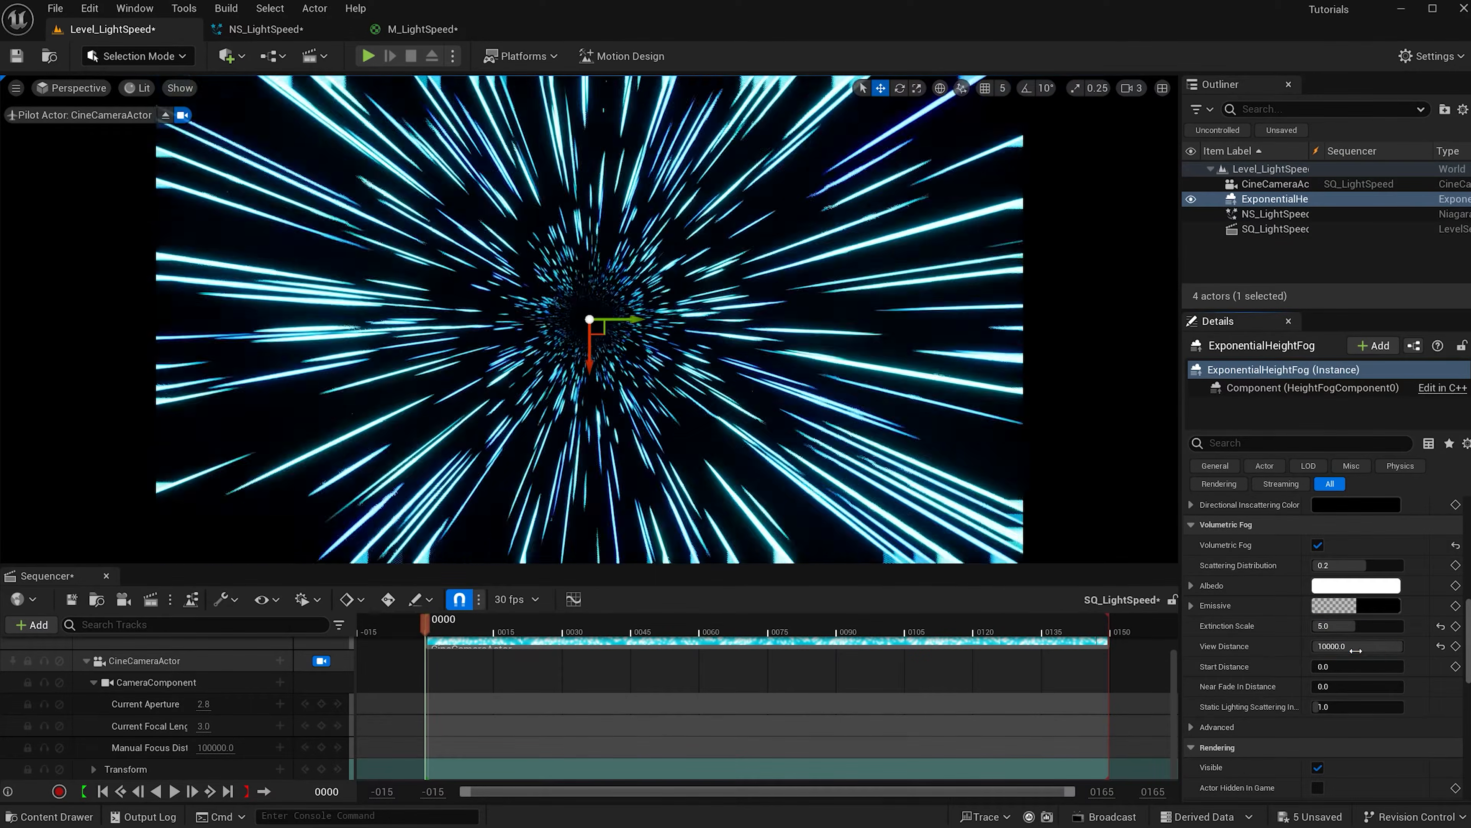
{"action": "type", "text": "1000"}
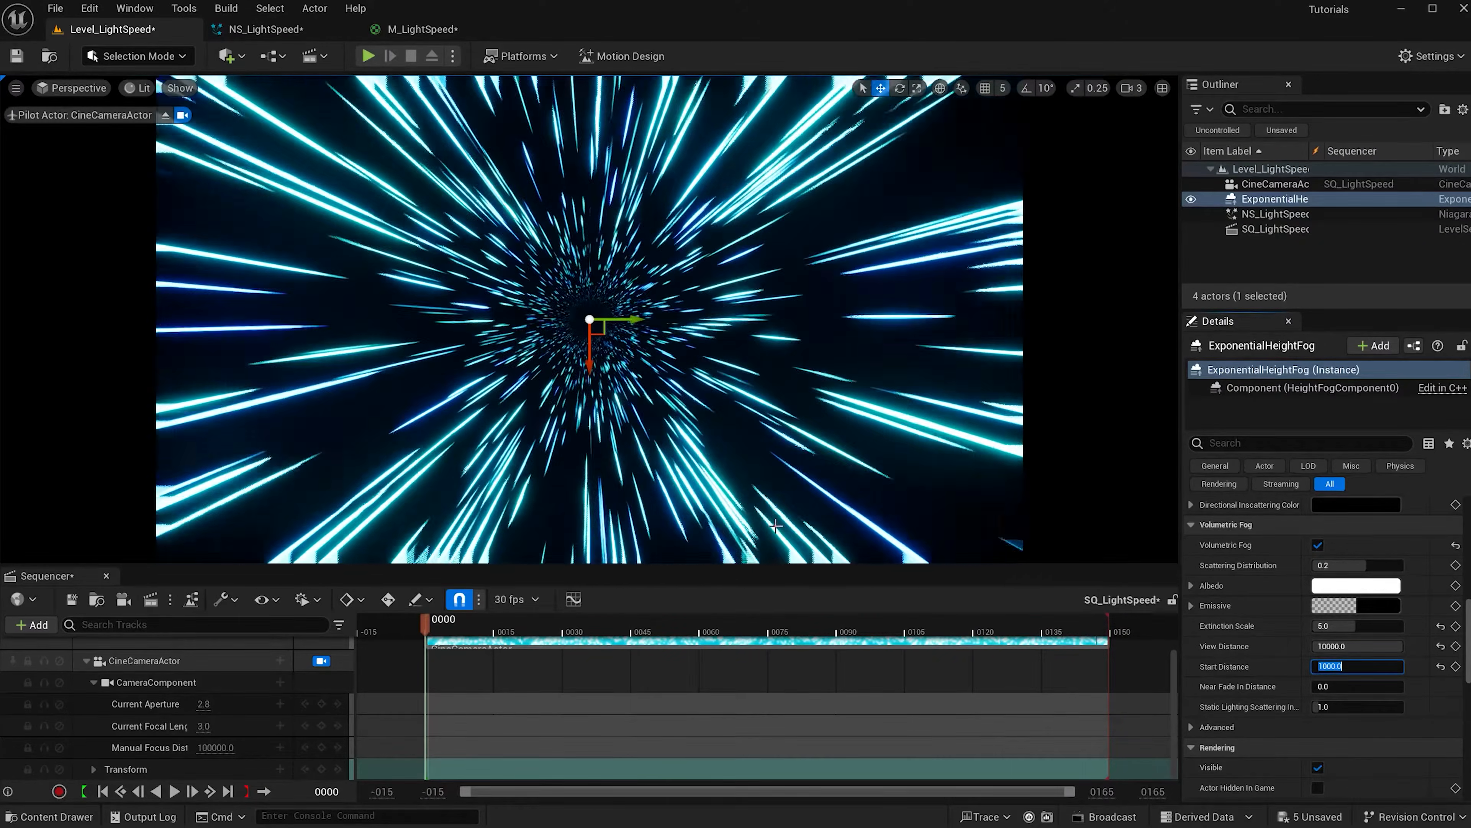
Set the fog's emissive colour to a dim blue with value 0.15 and saturation about 0.6.
{"action": "left_click", "coordinate": [1363, 605]}
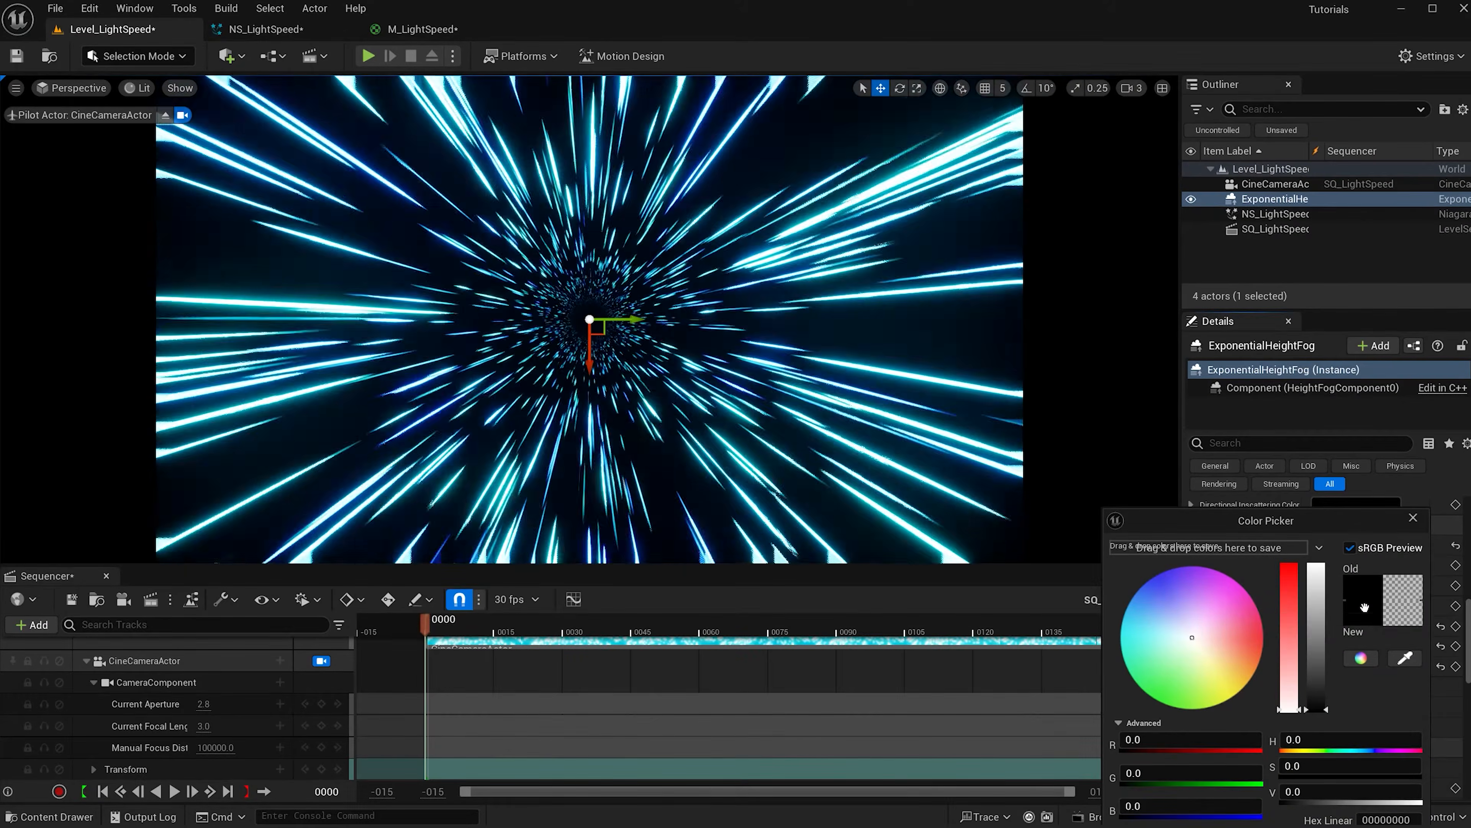
{"action": "left_click", "coordinate": [1153, 587]}
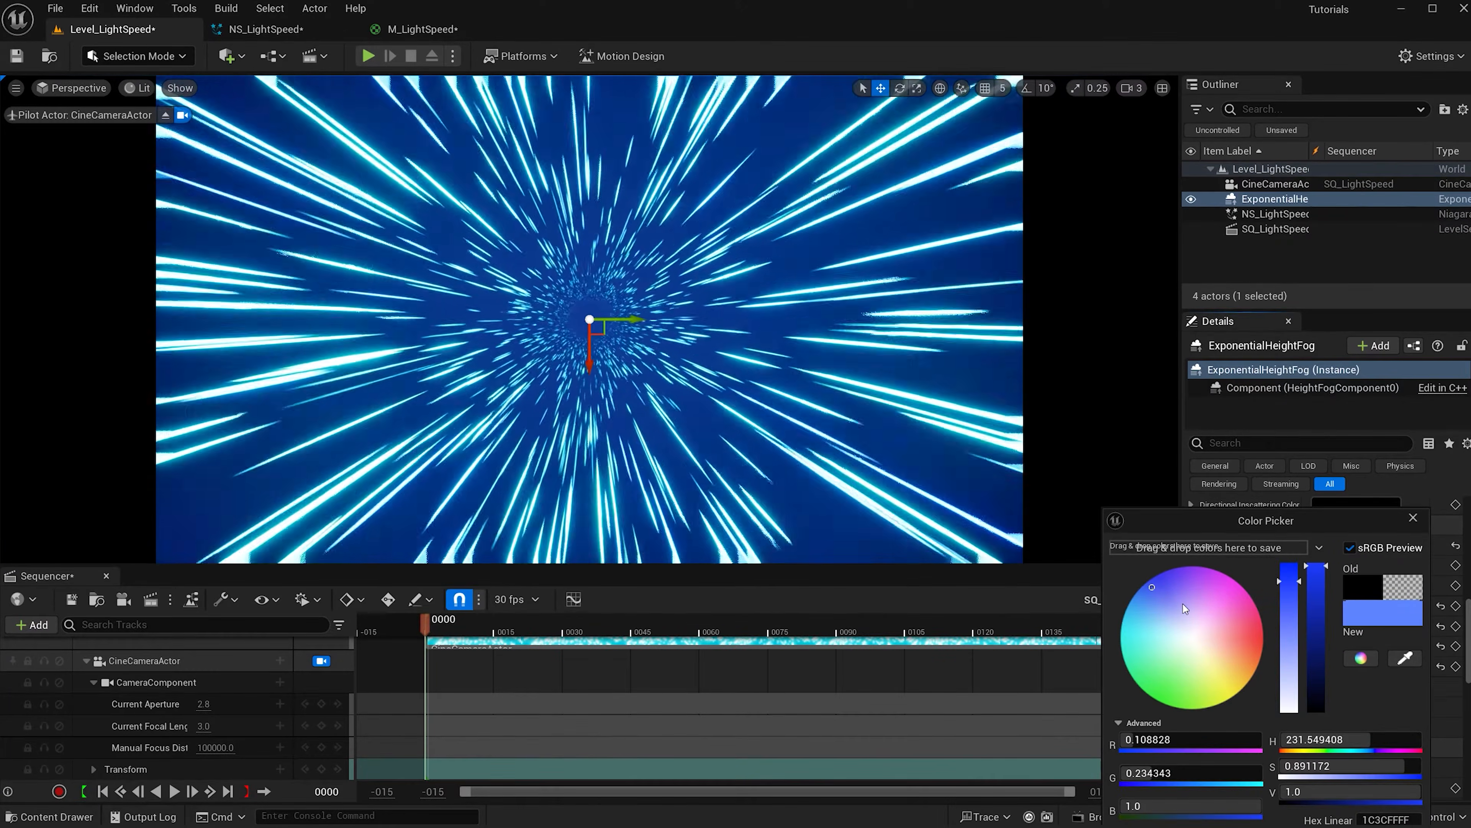
{"action": "left_click_drag", "start_coordinate": [1315, 693], "coordinate": [1317, 686]}
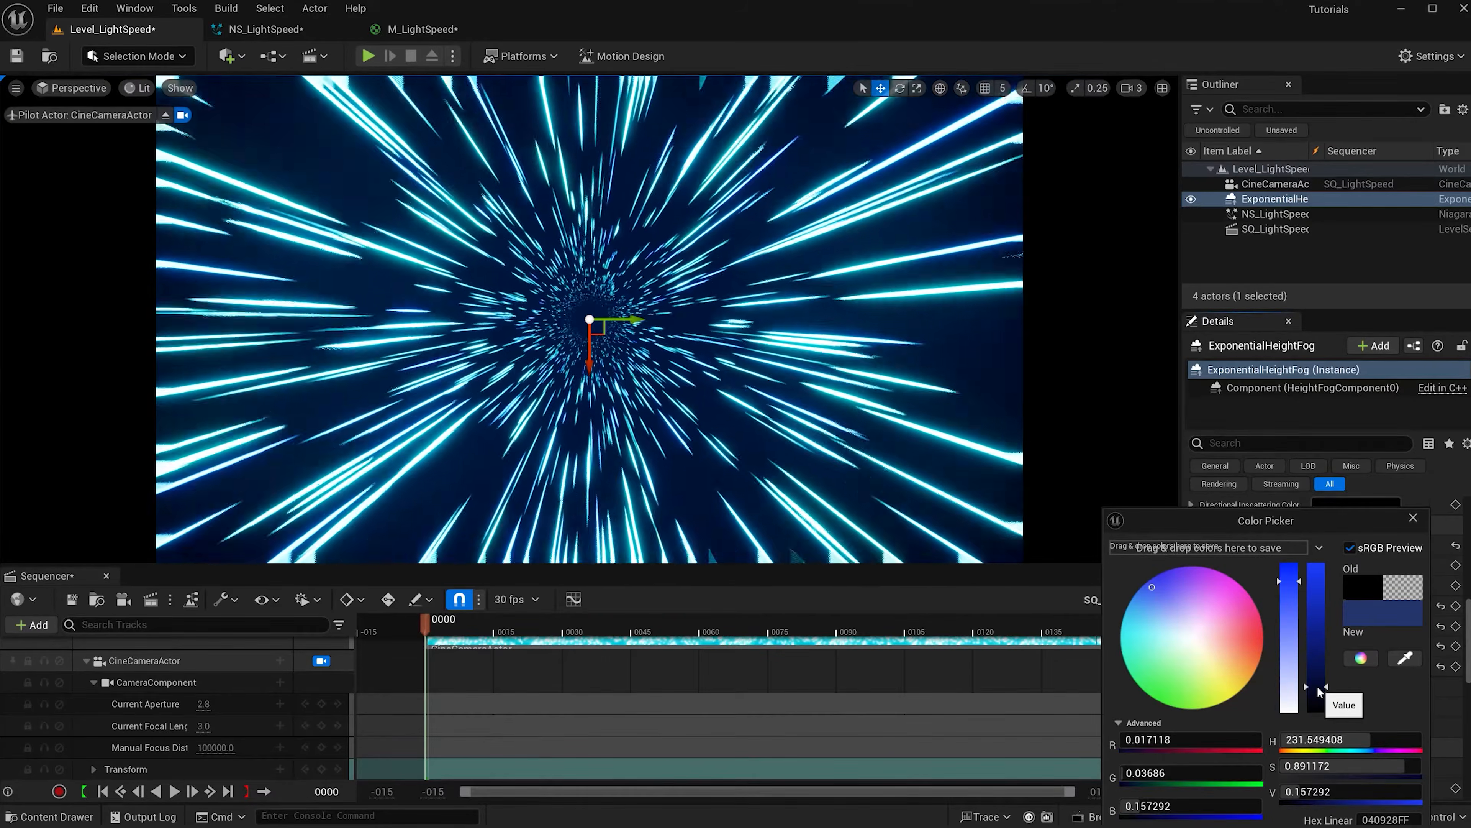
{"action": "left_click", "coordinate": [1290, 602]}
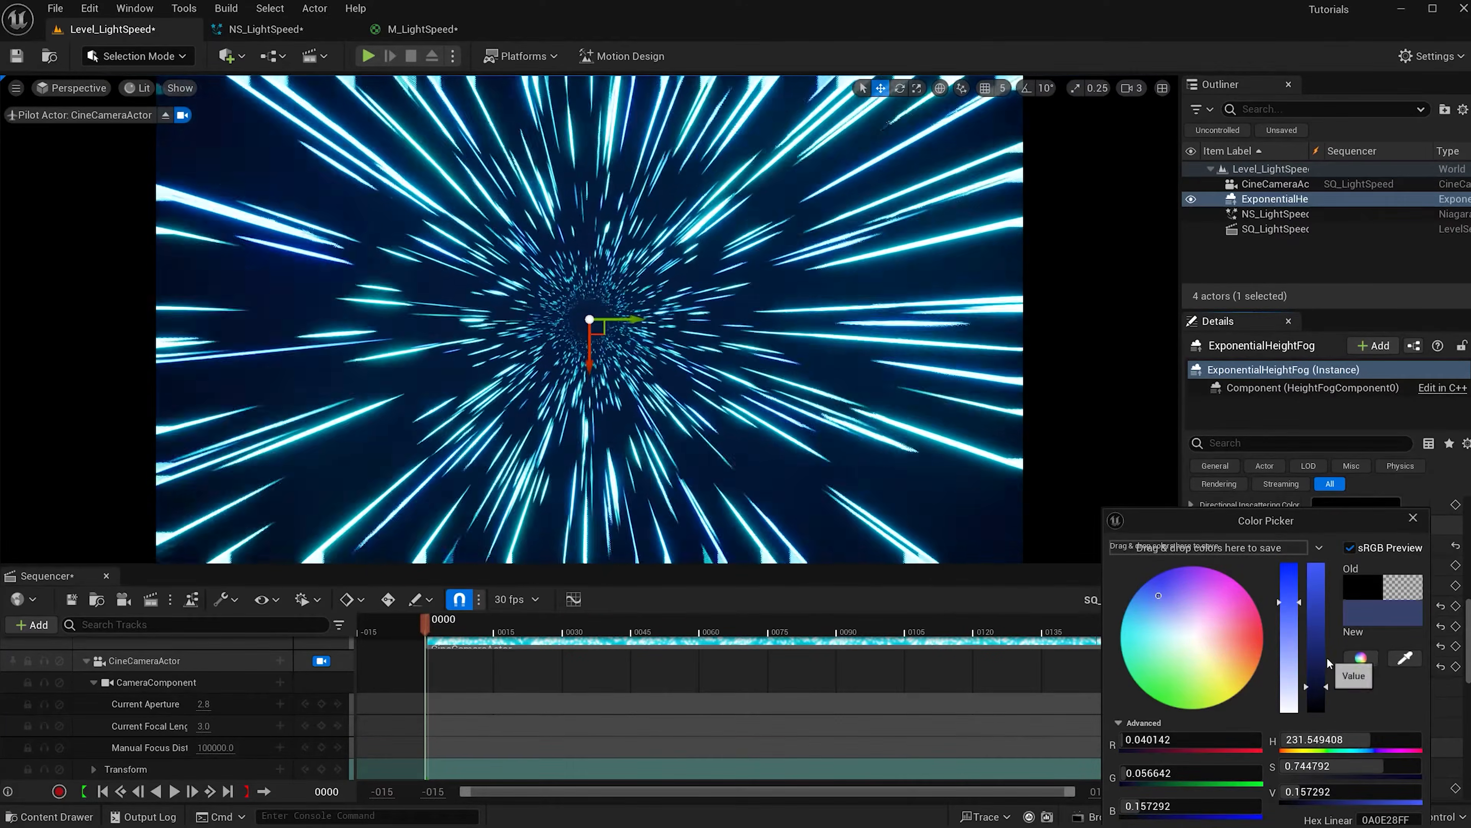
{"action": "left_click", "coordinate": [1306, 791]}
{"action": "type", "text": ".15"}
{"action": "key", "text": "Return"}
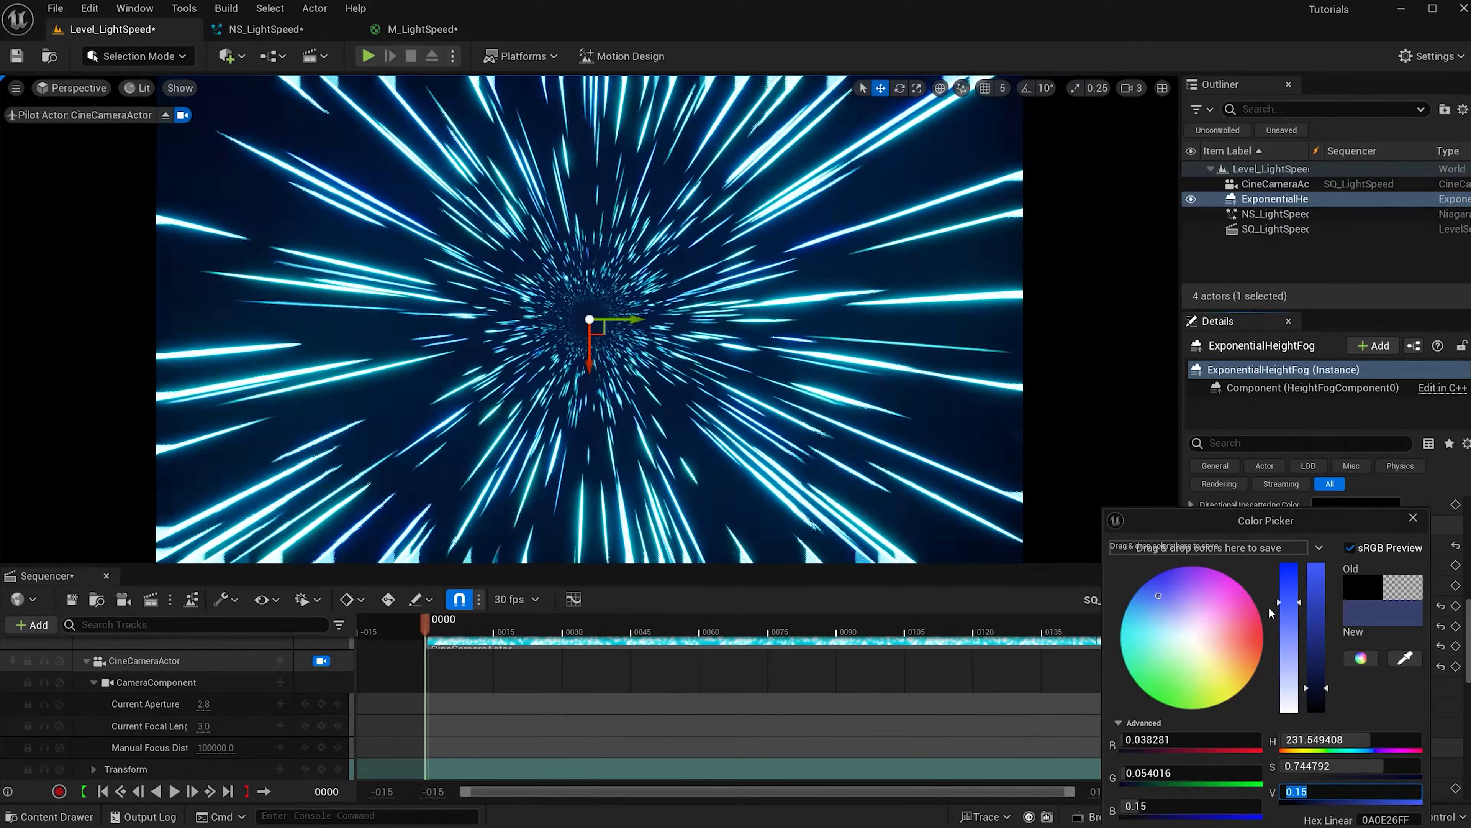
{"action": "left_click_drag", "start_coordinate": [1286, 616], "coordinate": [1286, 628]}
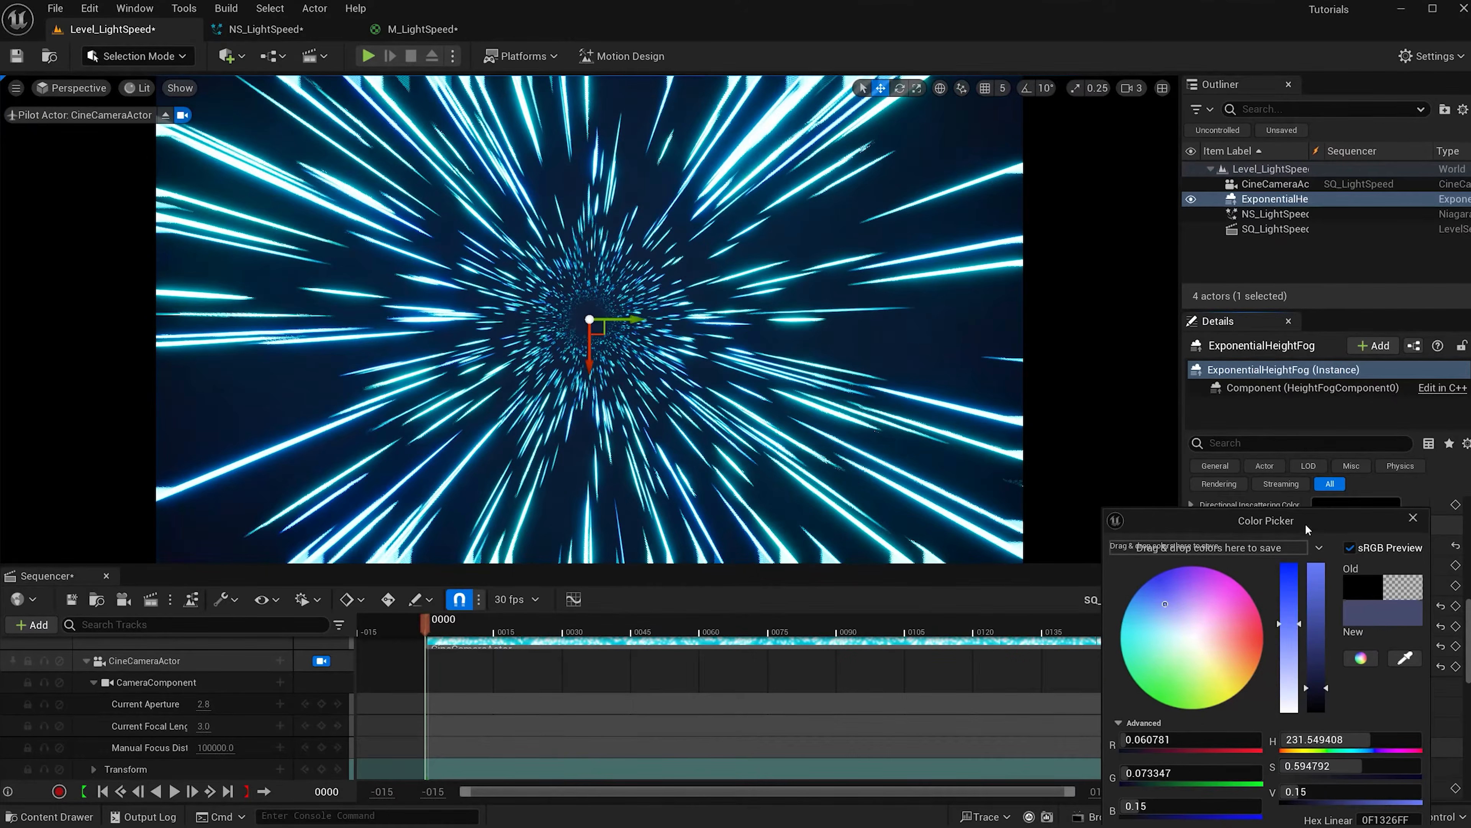
{"action": "left_click_drag", "start_coordinate": [1305, 523], "coordinate": [1297, 436]}
{"action": "left_click", "coordinate": [1310, 794]}
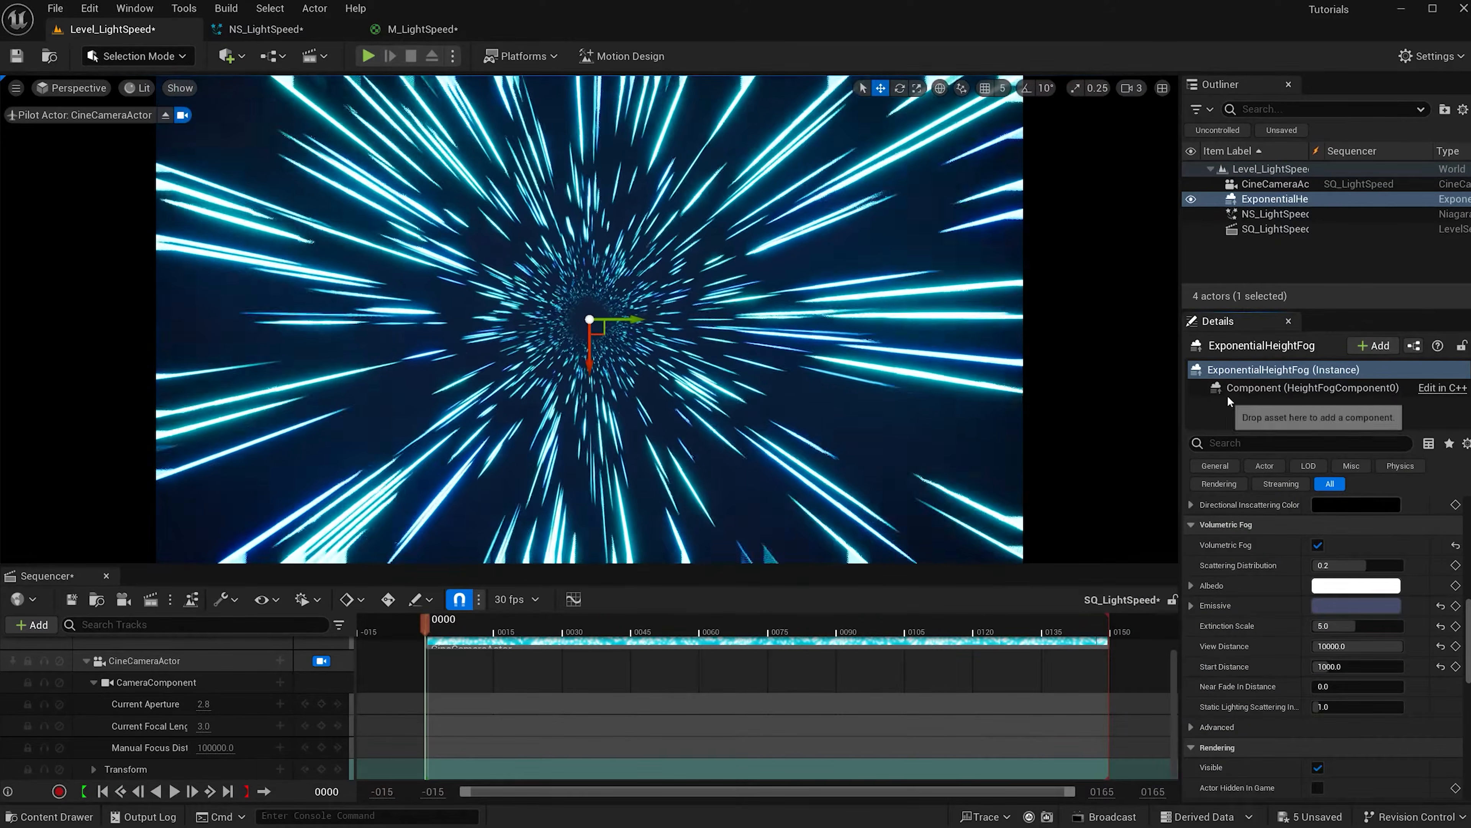
{"action": "left_click", "coordinate": [1294, 279]}
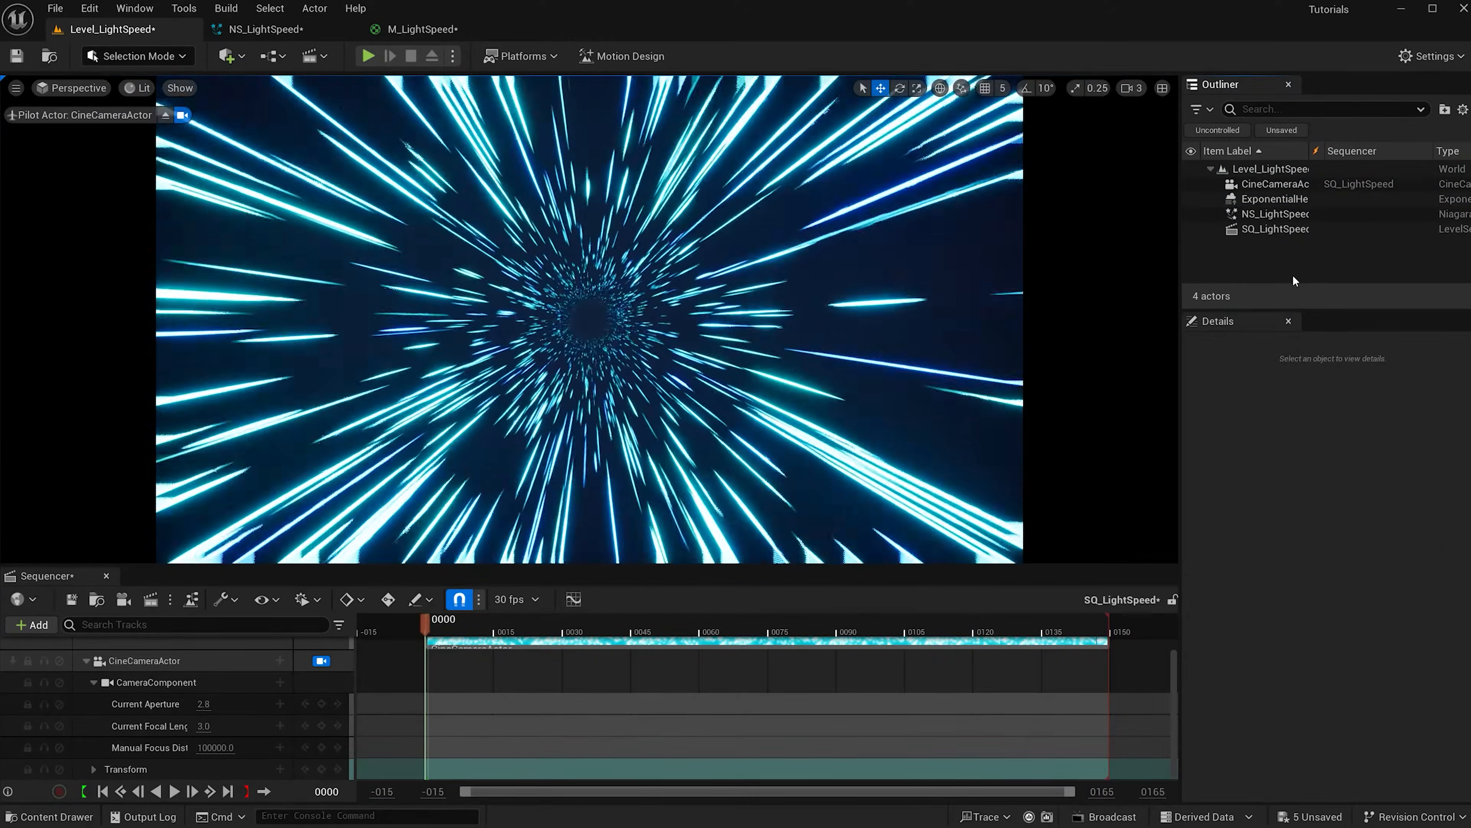